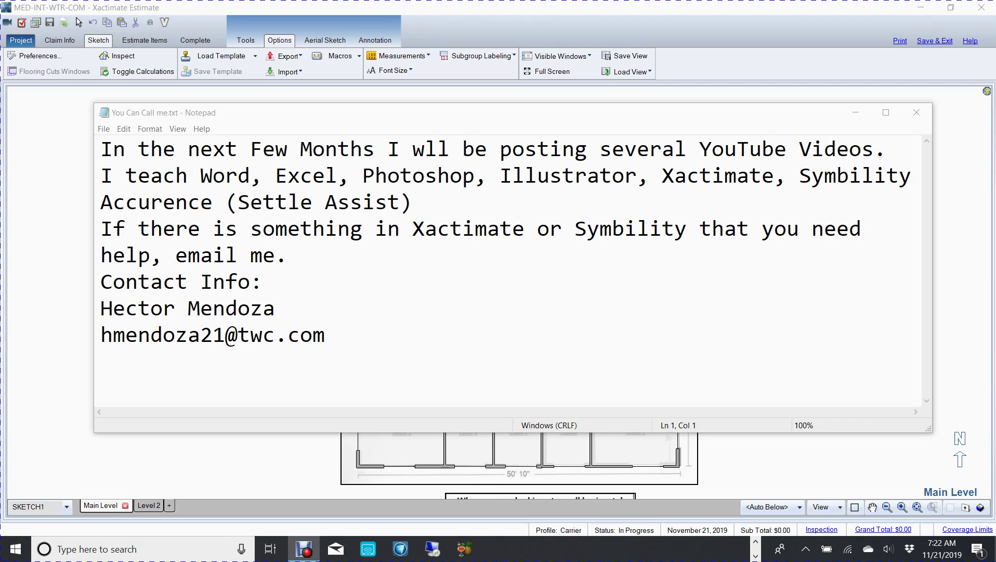
Minimize the note and examine the Word document's reference on flipping door sides and hinges on horizontal and vertical walls.
{"action": "left_click", "coordinate": [855, 113]}
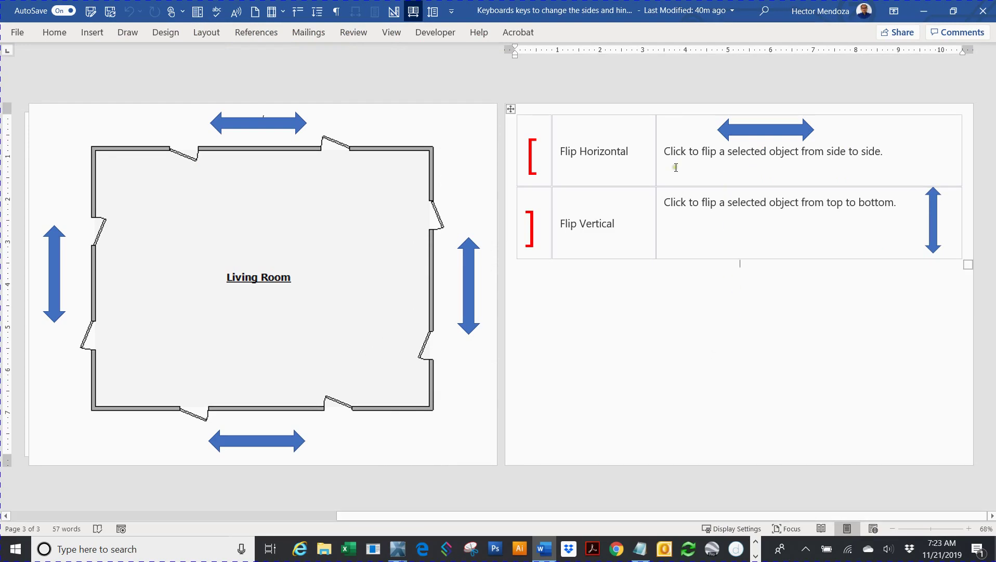
{"action": "left_click", "coordinate": [692, 175]}
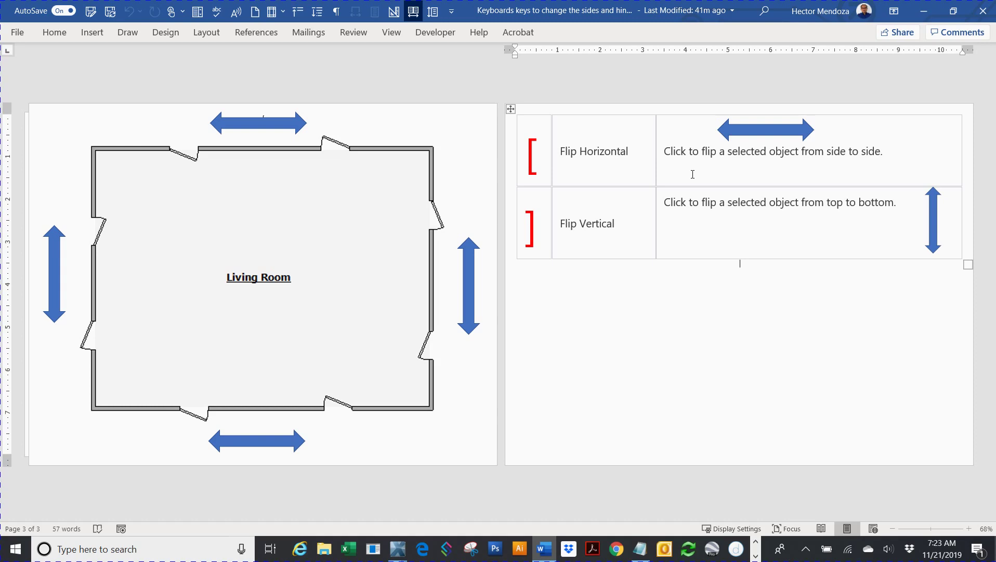
{"action": "scroll", "coordinate": [692, 174], "scroll_direction": "up", "scroll_amount": 1}
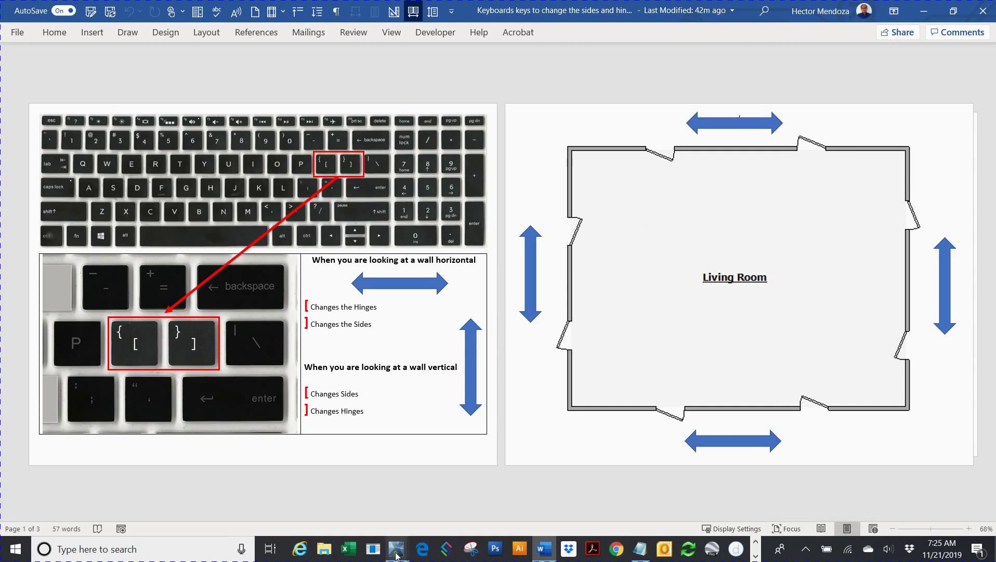
Switch to the Xactimate sketch and flip the Exam 1 door so it swings into Exam 1, hinged at its lower end.
{"action": "mouse_move", "coordinate": [396, 555]}
{"action": "left_click", "coordinate": [416, 529]}
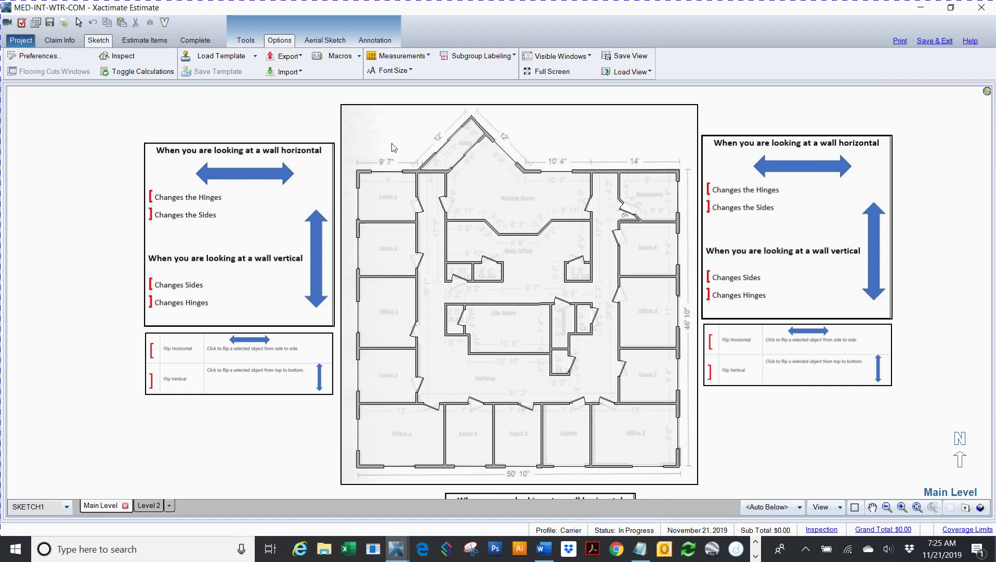
{"action": "scroll", "coordinate": [394, 148], "scroll_direction": "down", "scroll_amount": 1}
{"action": "left_click", "coordinate": [394, 187]}
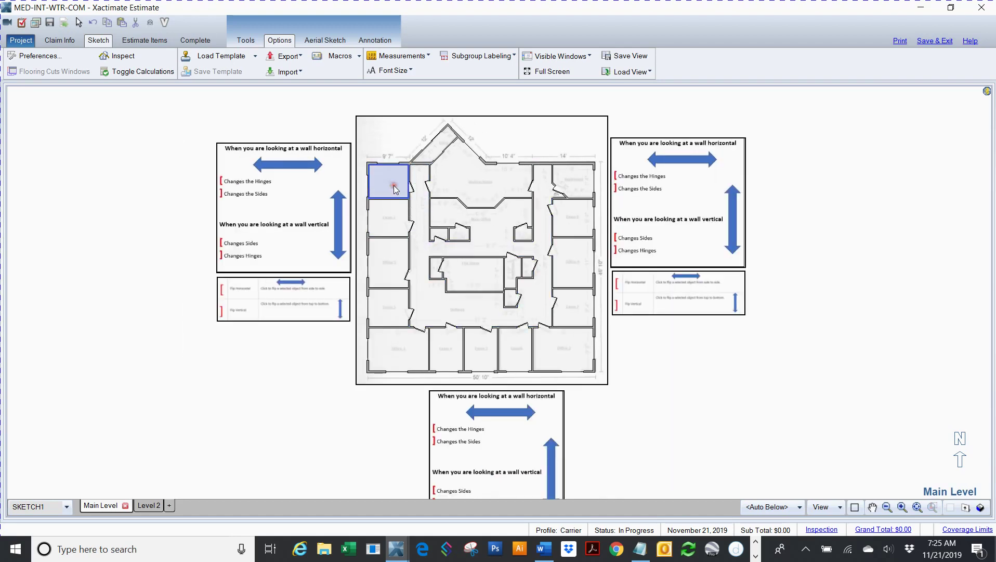
{"action": "double_click", "coordinate": [395, 188]}
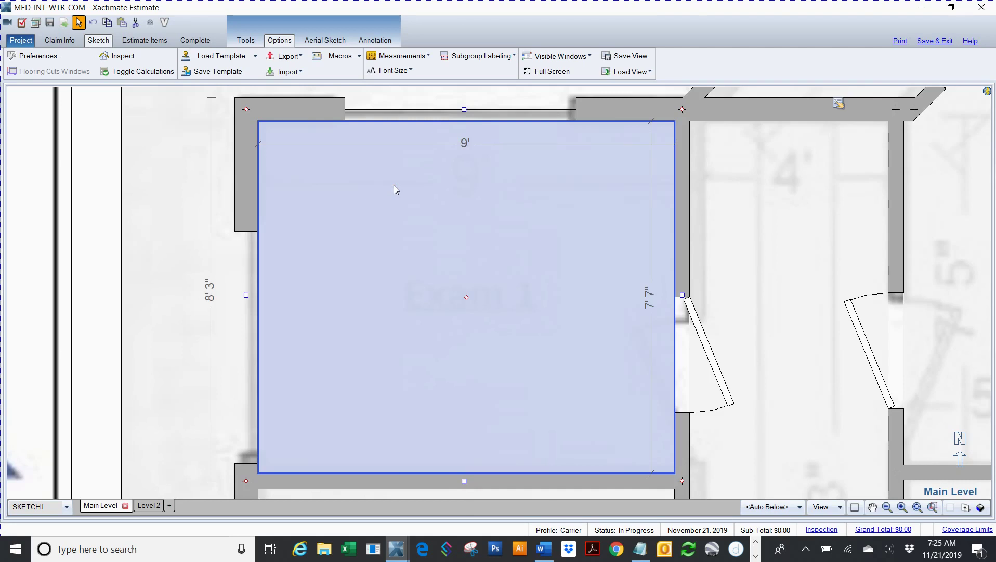
{"action": "scroll", "coordinate": [394, 185], "scroll_direction": "down", "scroll_amount": 4}
{"action": "scroll", "coordinate": [395, 190], "scroll_direction": "down", "scroll_amount": 1}
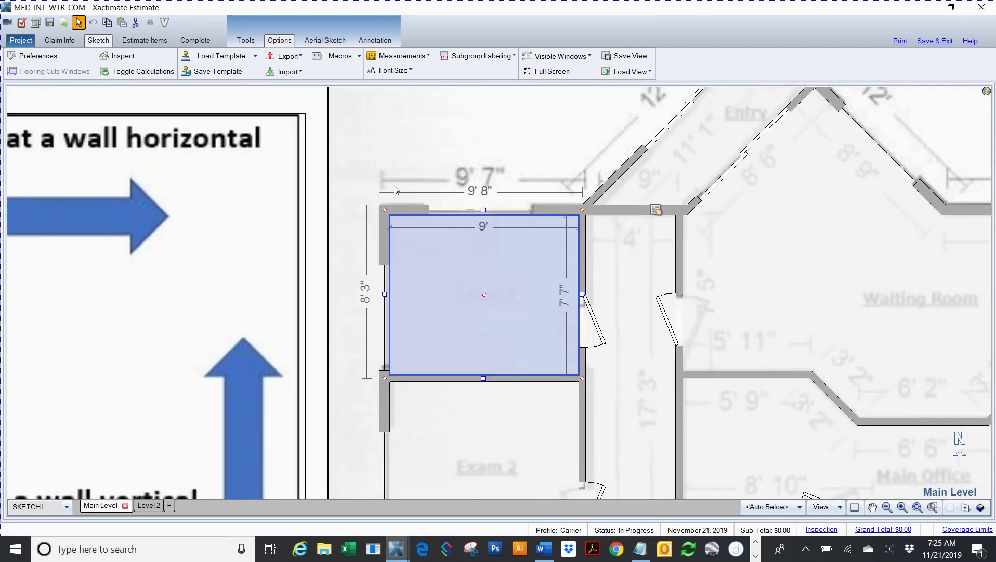
{"action": "scroll", "coordinate": [394, 189], "scroll_direction": "right", "scroll_amount": 5}
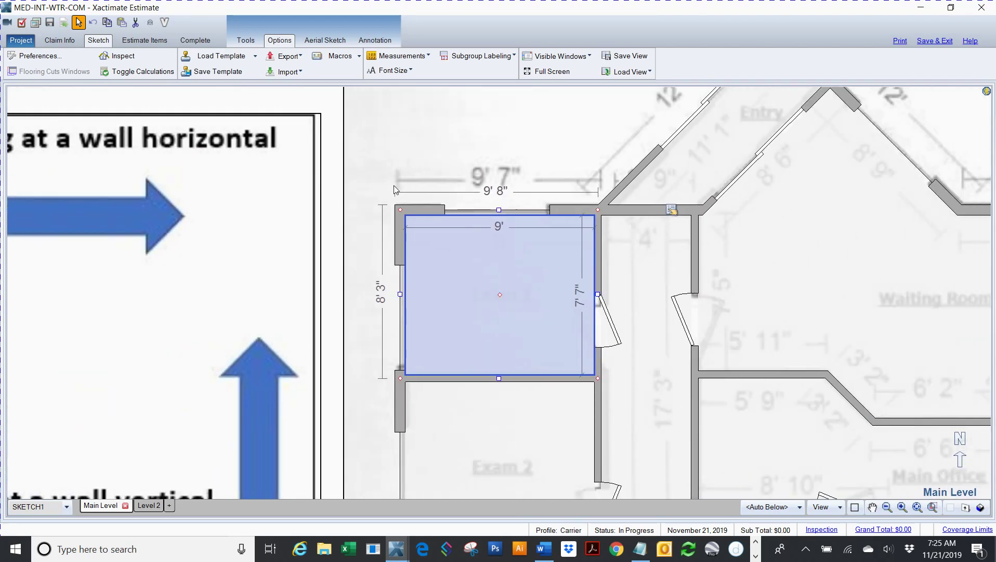
{"action": "scroll", "coordinate": [394, 190], "scroll_direction": "right", "scroll_amount": 1}
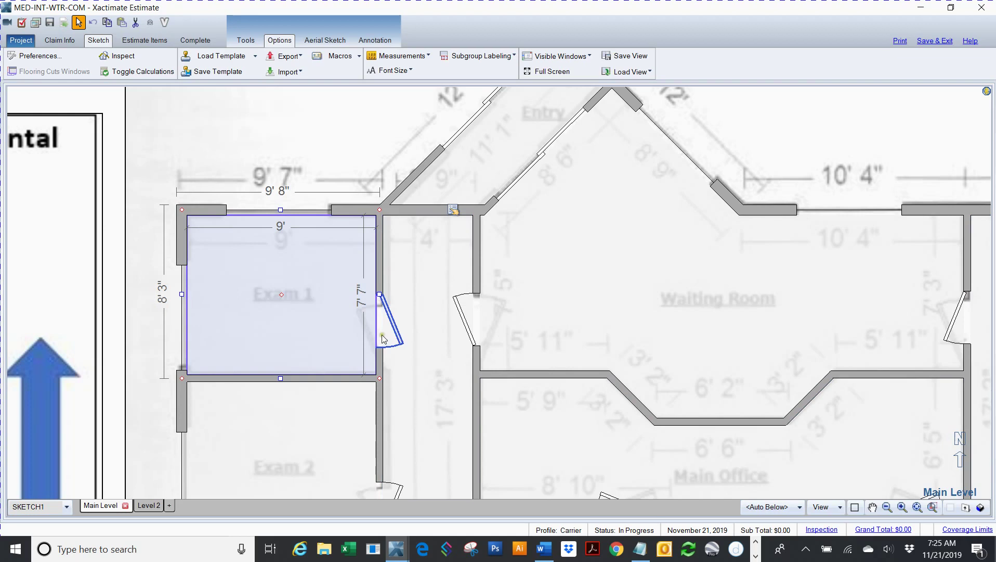
{"action": "left_click", "coordinate": [383, 337]}
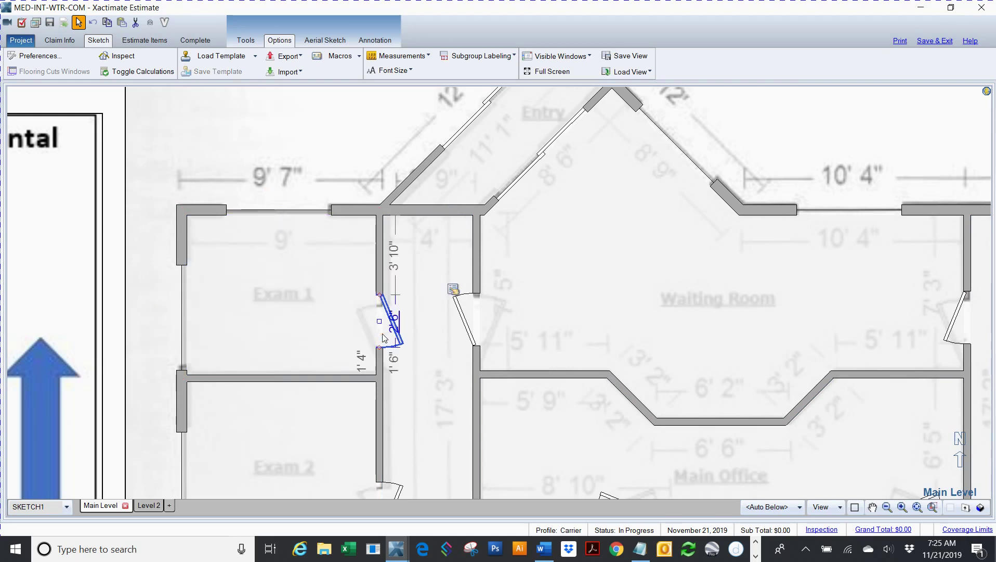
{"action": "left_click", "coordinate": [383, 337]}
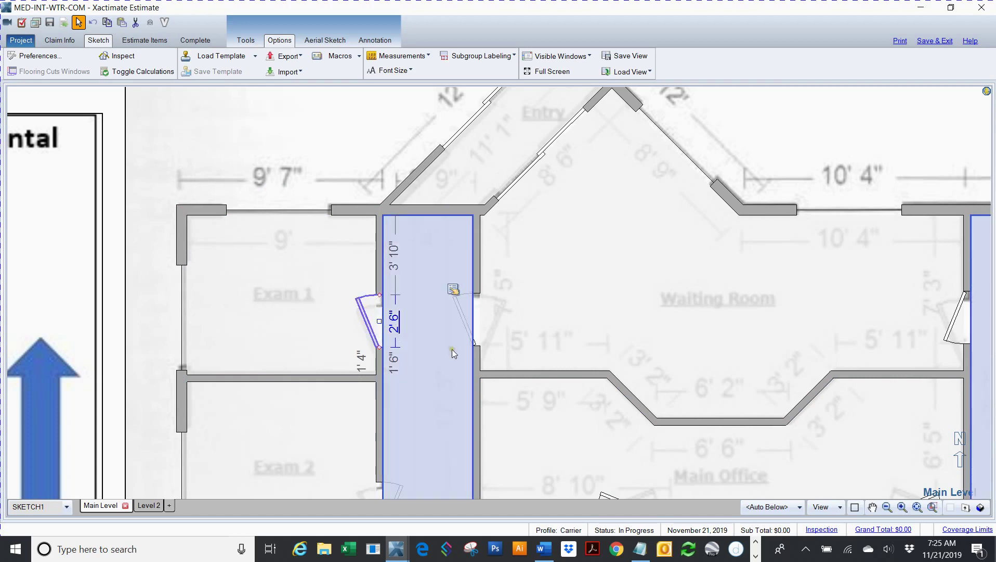
Flip the hallway door beside the Waiting Room to swing into the Waiting Room, and the Exam 2 door to swing into Exam 2.
{"action": "left_click", "coordinate": [467, 326]}
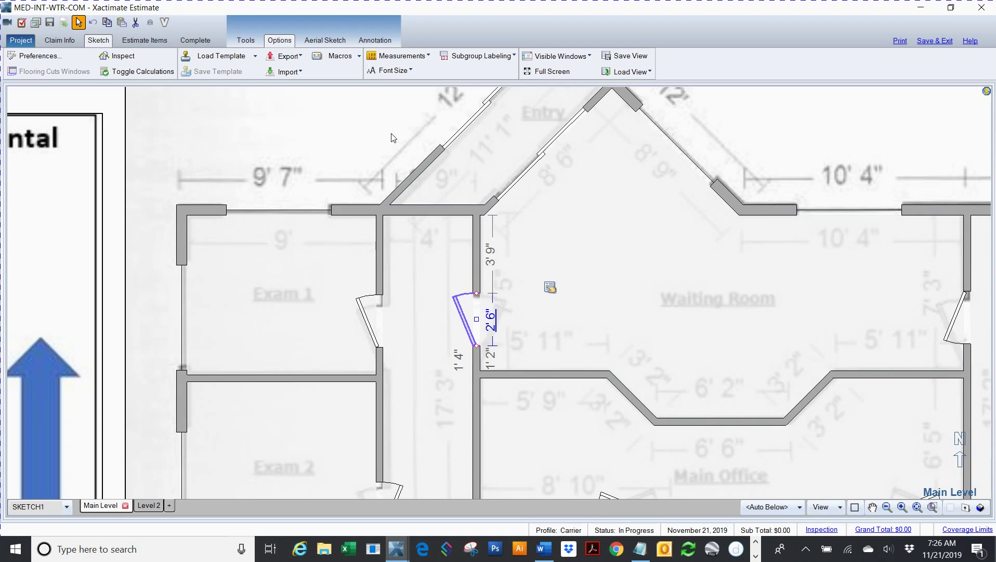
{"action": "key", "text": "f"}
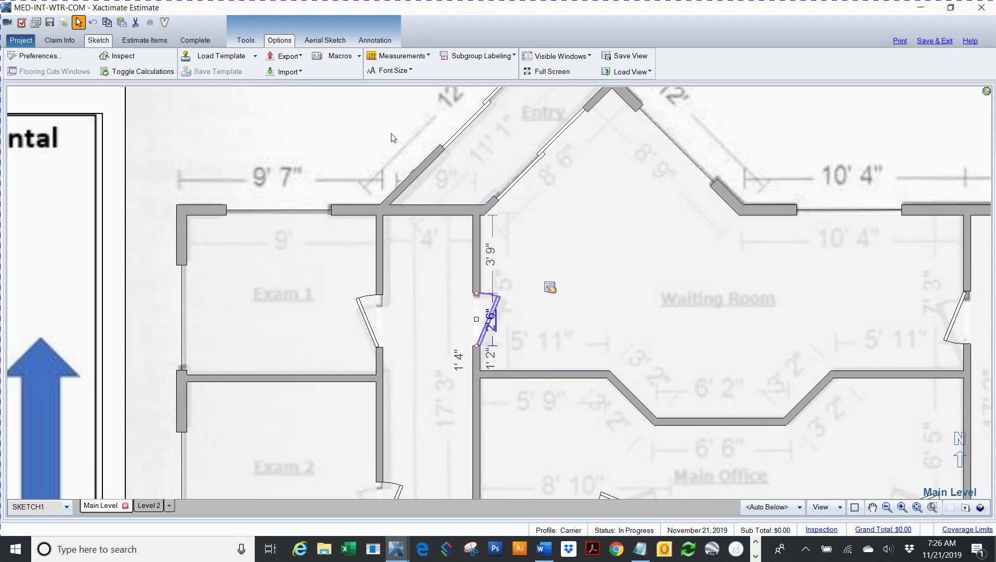
{"action": "scroll", "coordinate": [400, 179], "scroll_direction": "down", "scroll_amount": 3}
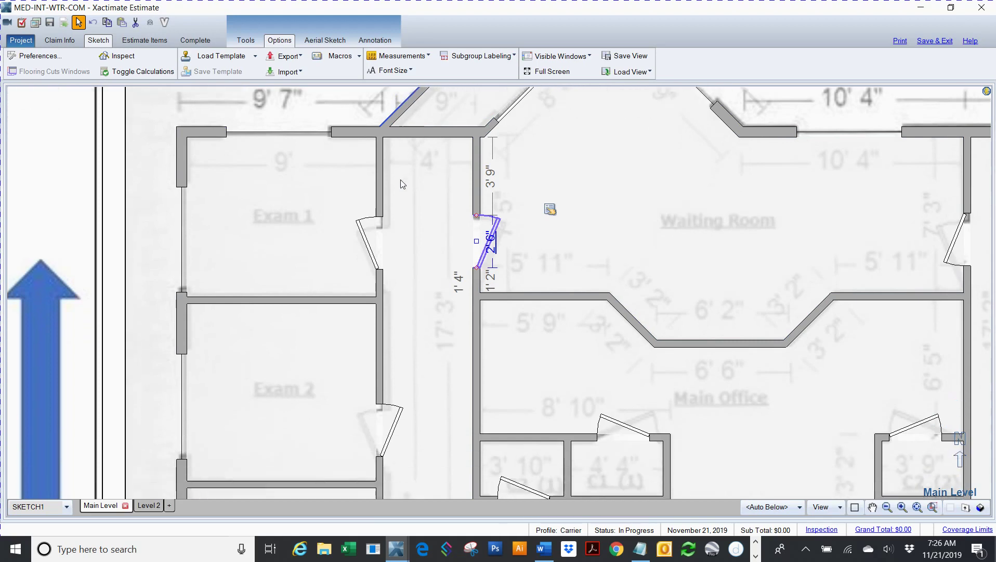
{"action": "scroll", "coordinate": [401, 182], "scroll_direction": "down", "scroll_amount": 6}
{"action": "left_click", "coordinate": [393, 258]}
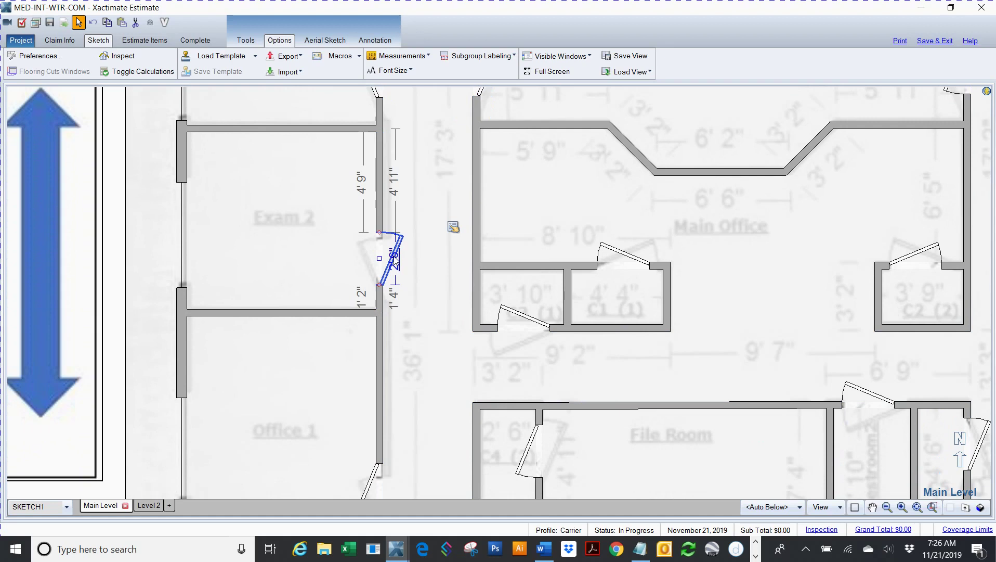
{"action": "left_click", "coordinate": [395, 260]}
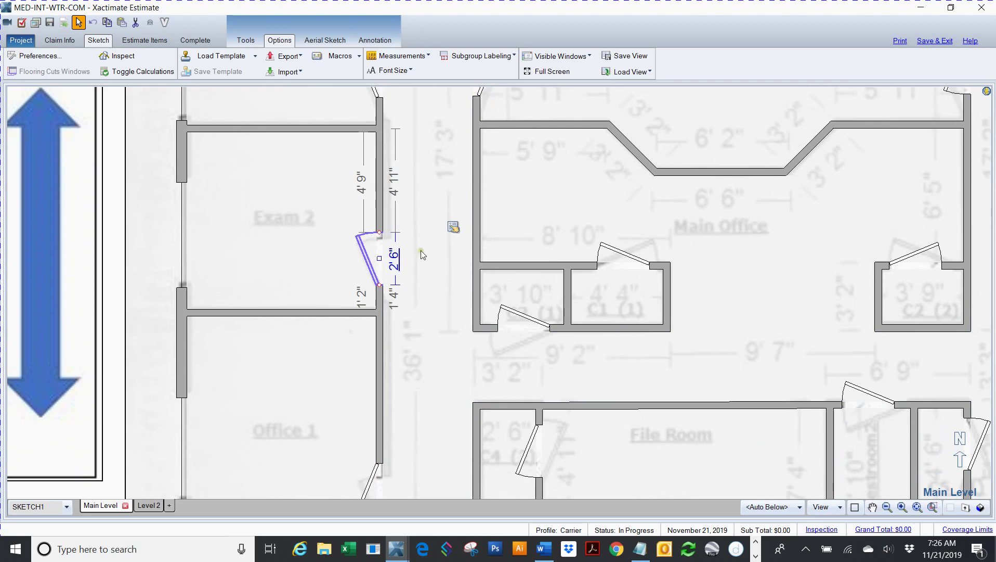
Flip the C3 closet door so it swings out into the hallway below the Main Office.
{"action": "left_click", "coordinate": [631, 257]}
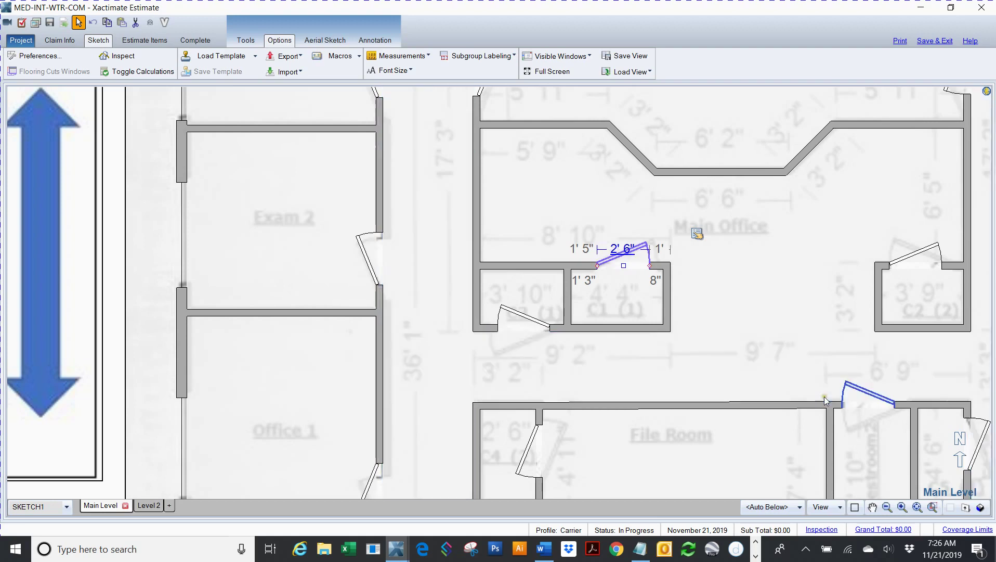
{"action": "left_click", "coordinate": [523, 318]}
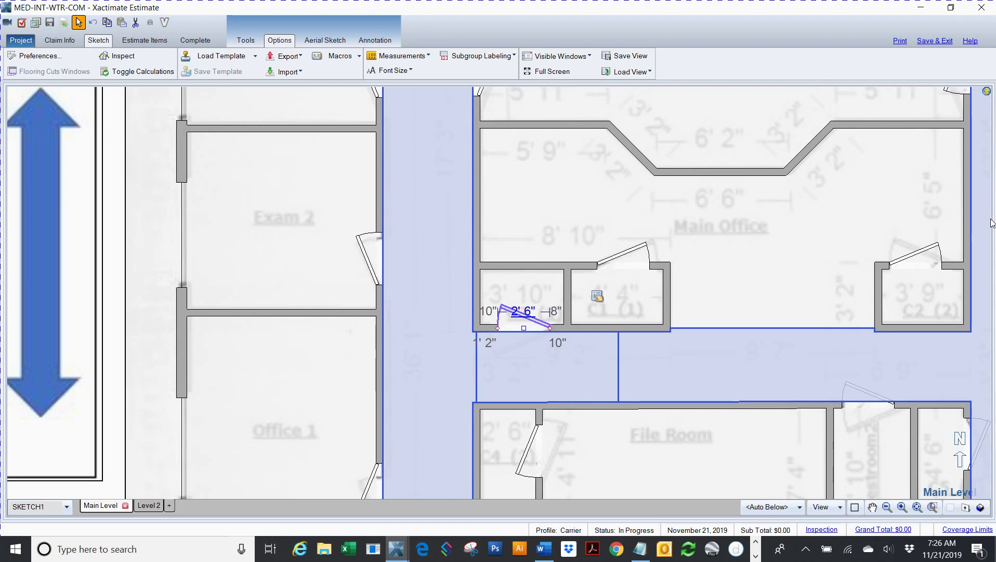
{"action": "key", "text": "f"}
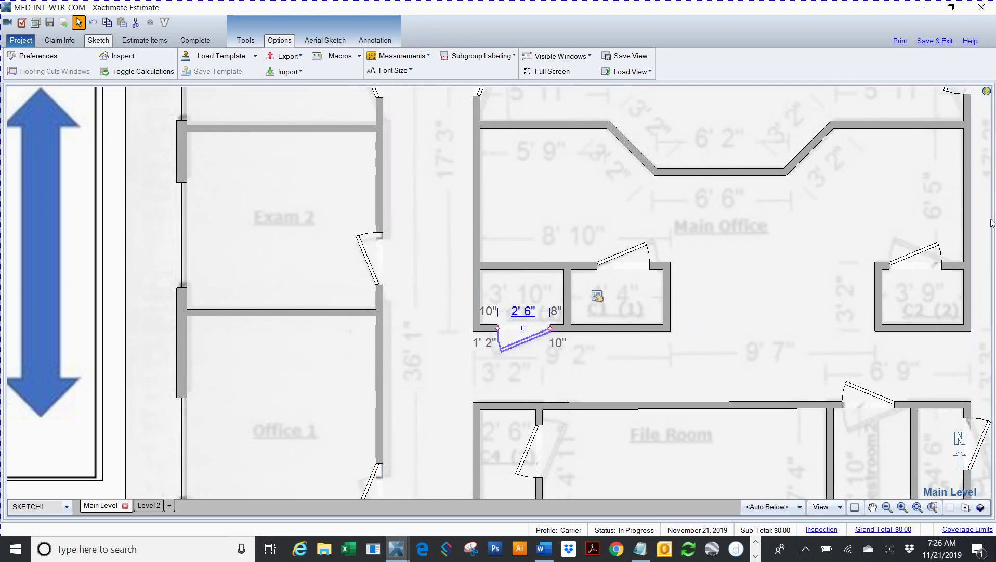
Flip the C2 closet door so it is hinged at its right end and swings into the Main Office.
{"action": "key", "text": "Tab"}
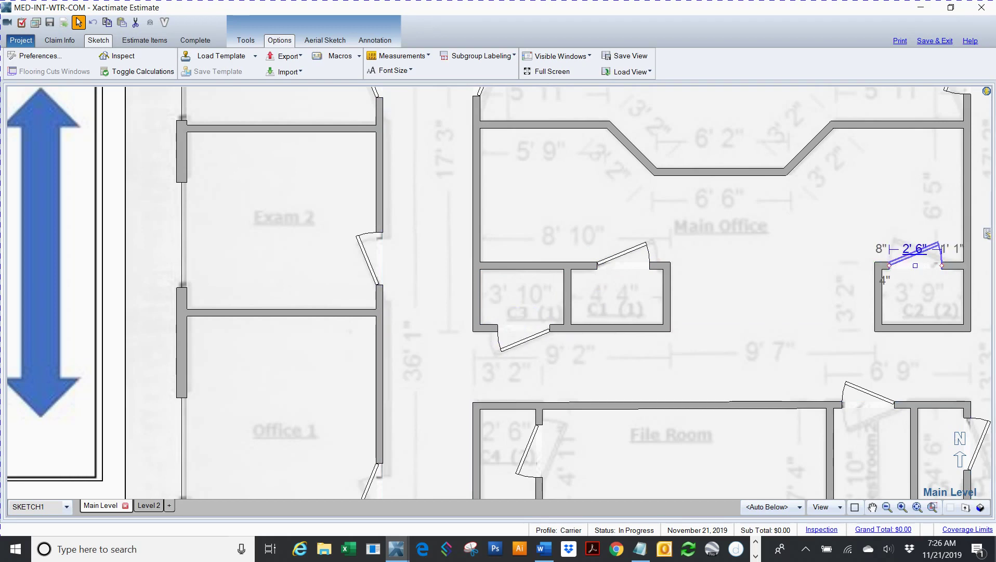
{"action": "key", "text": "f"}
{"action": "key", "text": "f"}
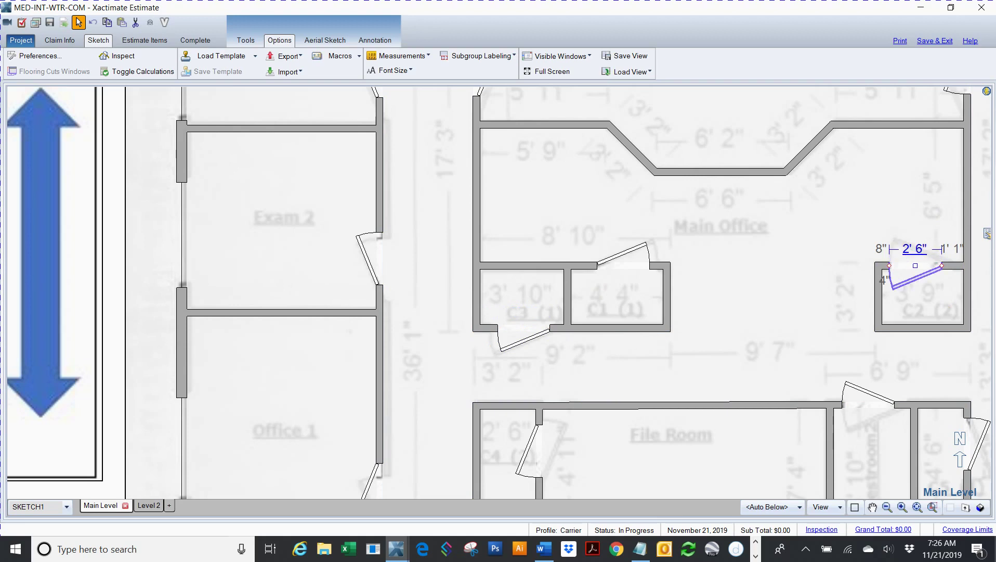
{"action": "key", "text": "Escape"}
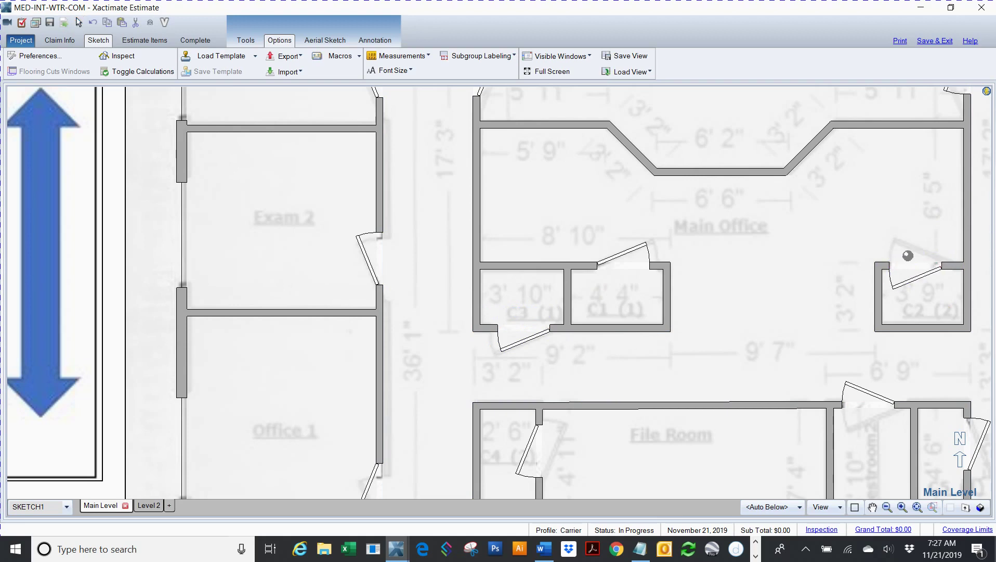
{"action": "left_click", "coordinate": [911, 286]}
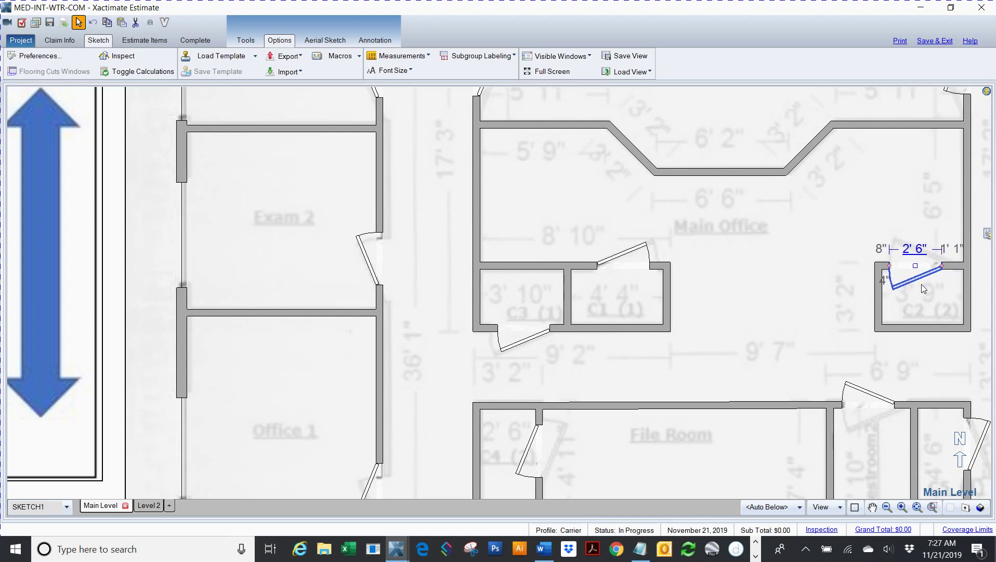
{"action": "left_click", "coordinate": [921, 284]}
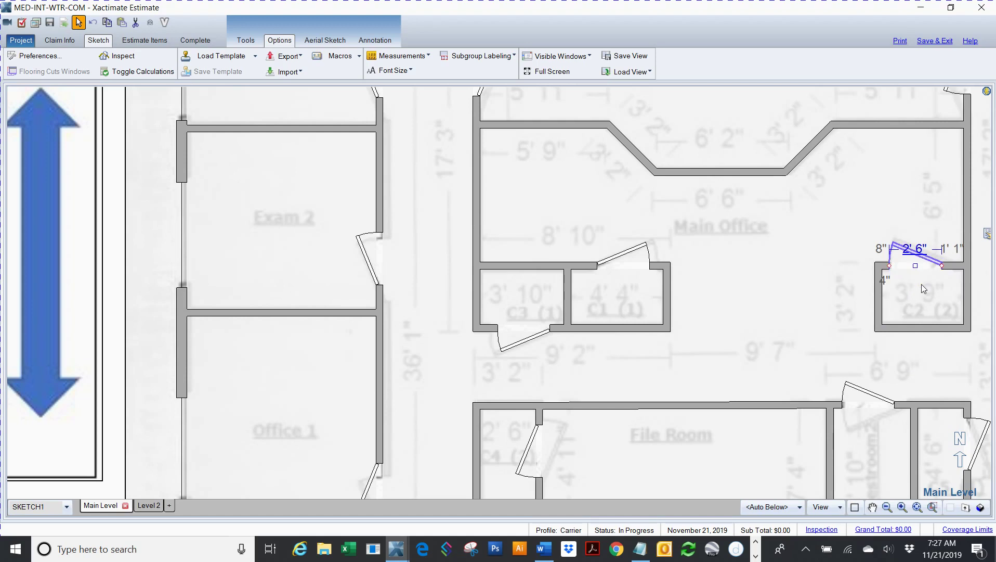
Flip the C4 closet door to swing into the File Room, and hinge the C5 and C6 closet doors at their upper ends.
{"action": "left_click", "coordinate": [537, 439]}
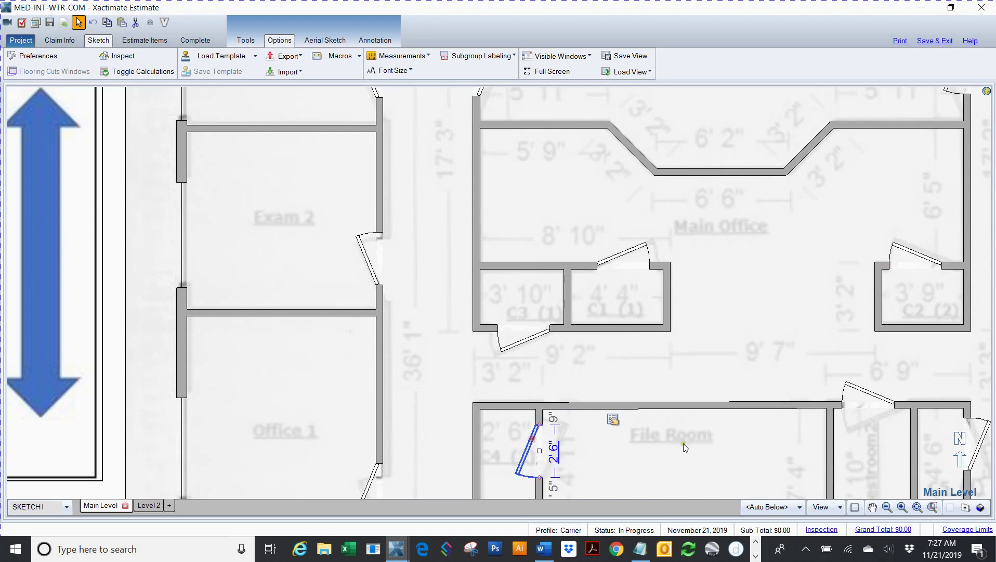
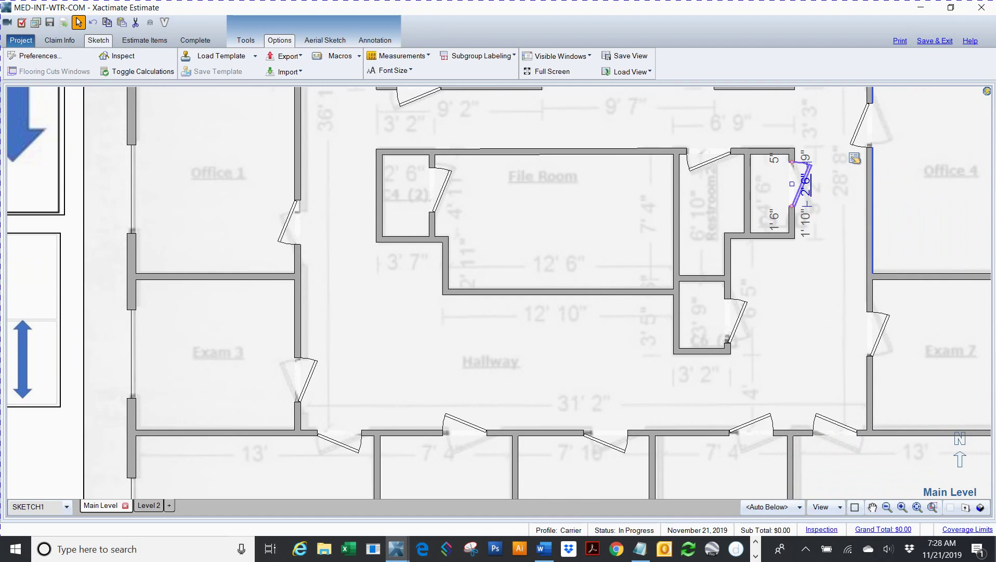
{"action": "left_click", "coordinate": [852, 155]}
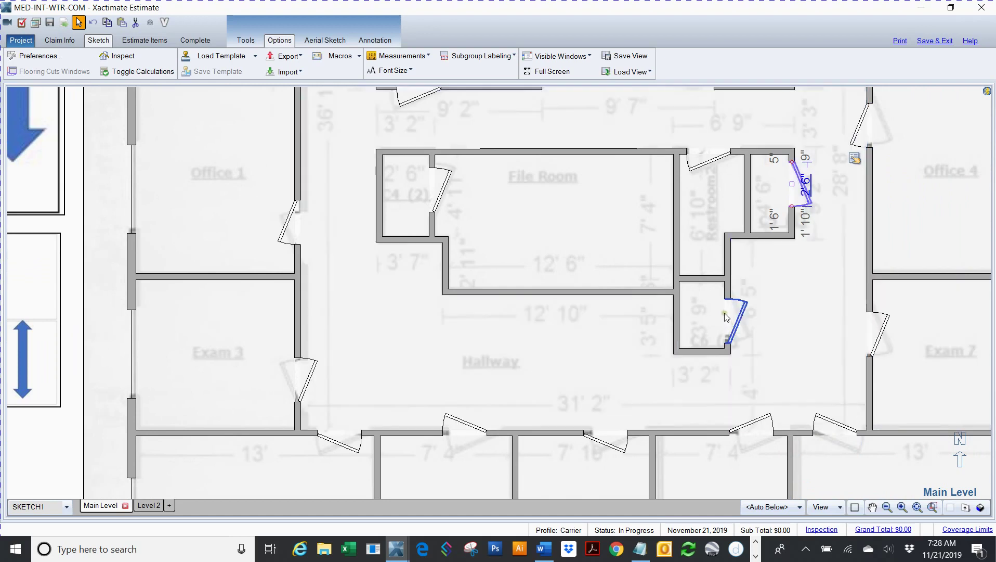
{"action": "left_click", "coordinate": [752, 323]}
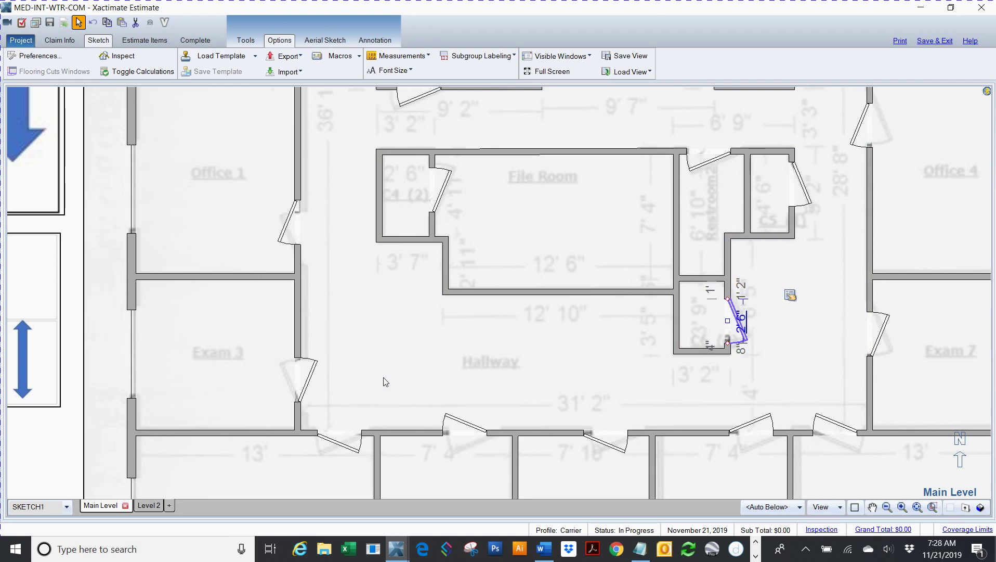
Hinge the Office 1 door at its lower end and flip the Exam 3 door to swing into Exam 3.
{"action": "left_click", "coordinate": [289, 225]}
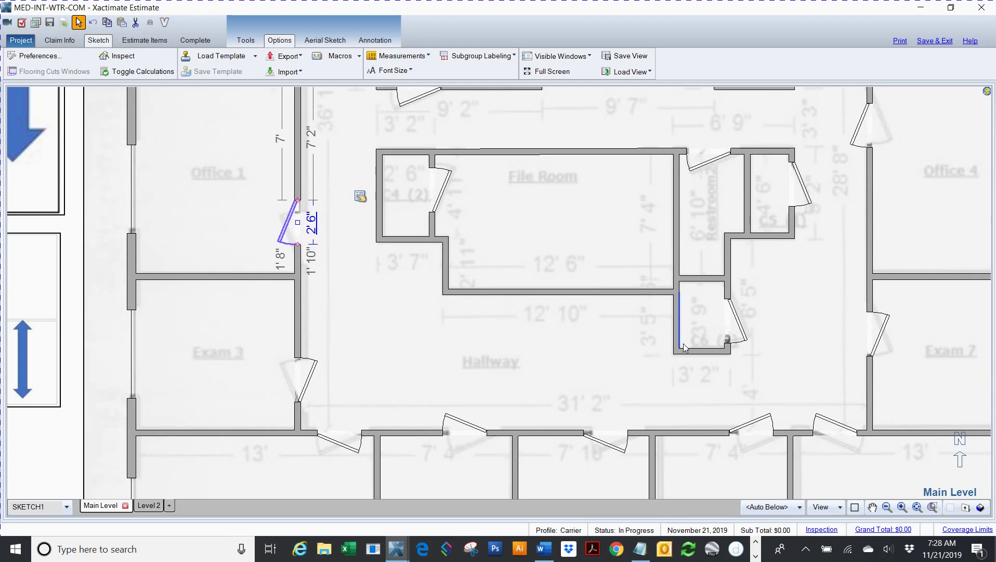
{"action": "key", "text": "ctrl+z"}
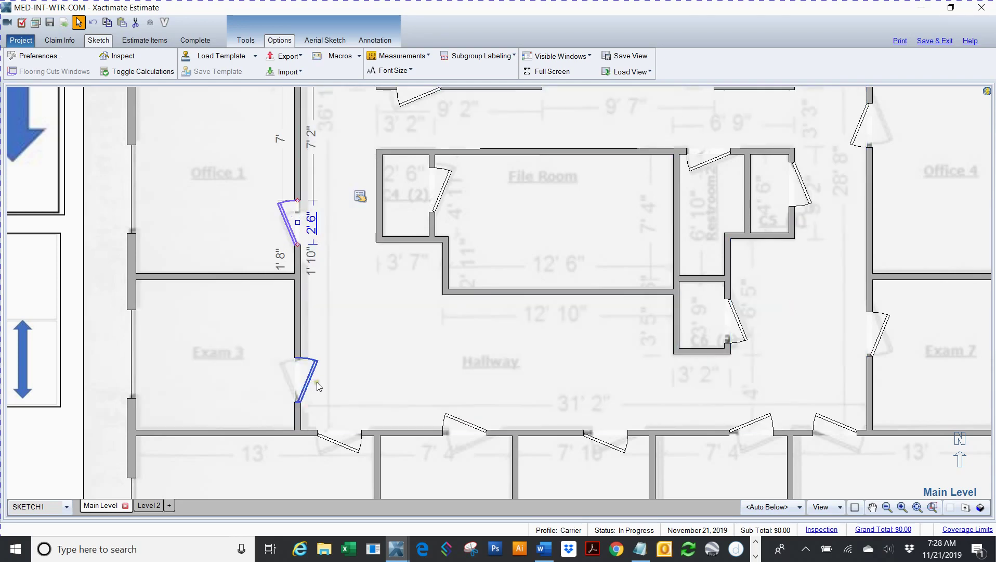
{"action": "left_click", "coordinate": [307, 383]}
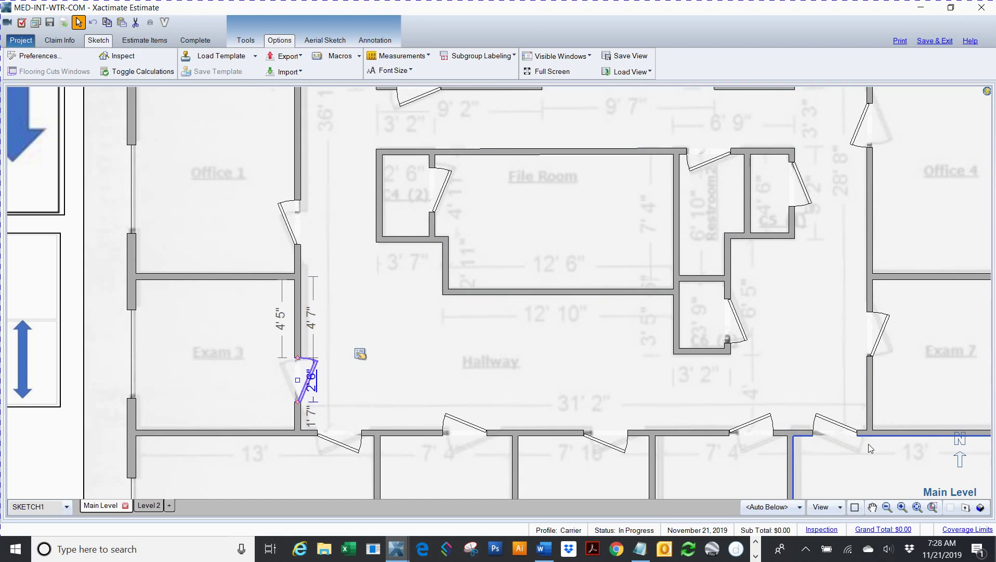
{"action": "key", "text": "f"}
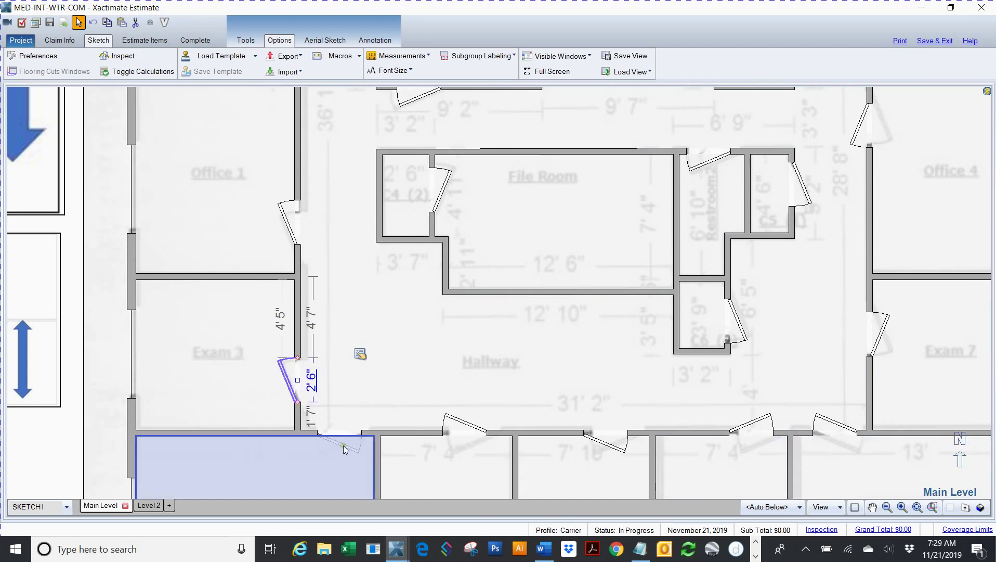
Hinge the Office 2 door at its right end while keeping it swinging into Office 2.
{"action": "left_click", "coordinate": [345, 451]}
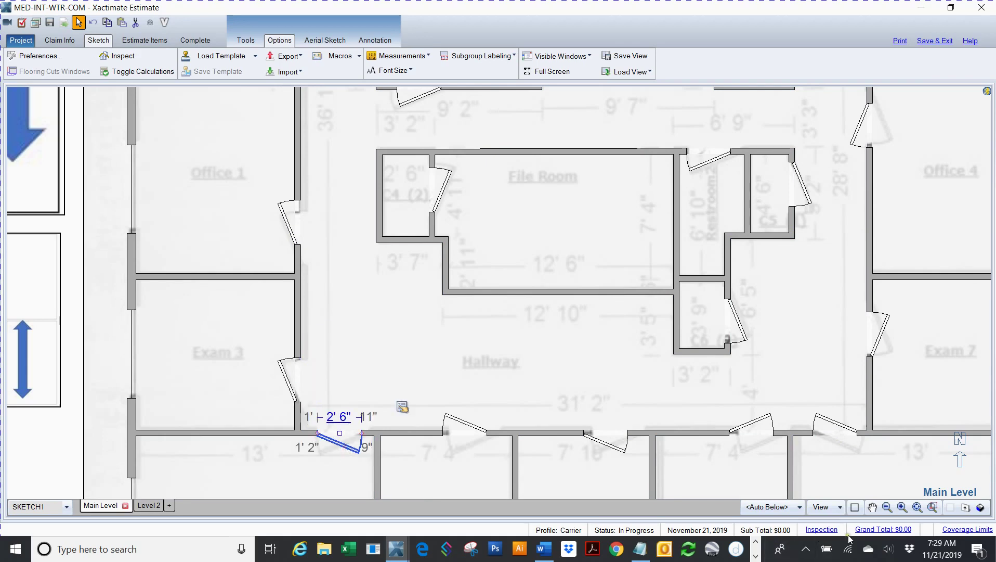
{"action": "key", "text": "f"}
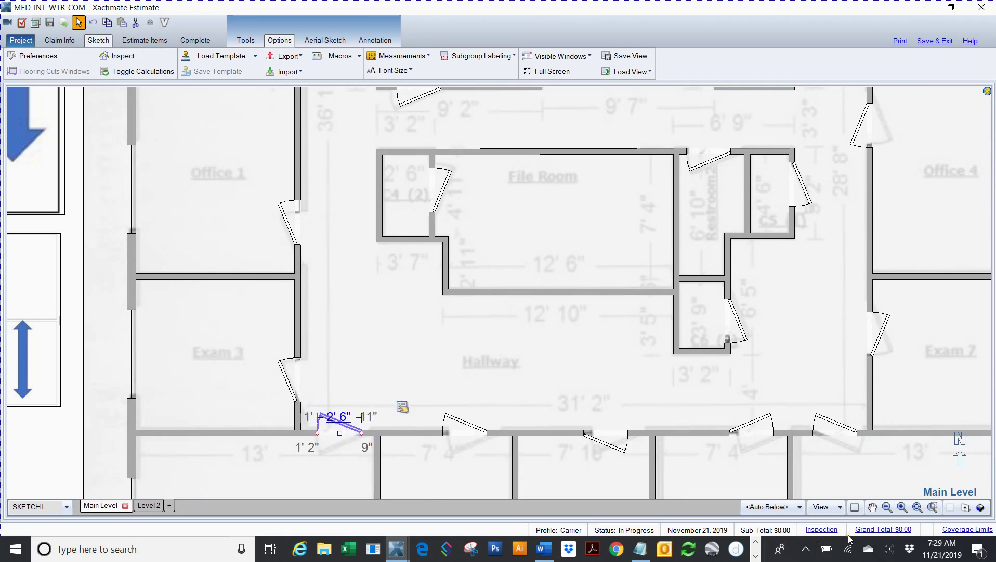
{"action": "key", "text": "f"}
{"action": "key", "text": "f"}
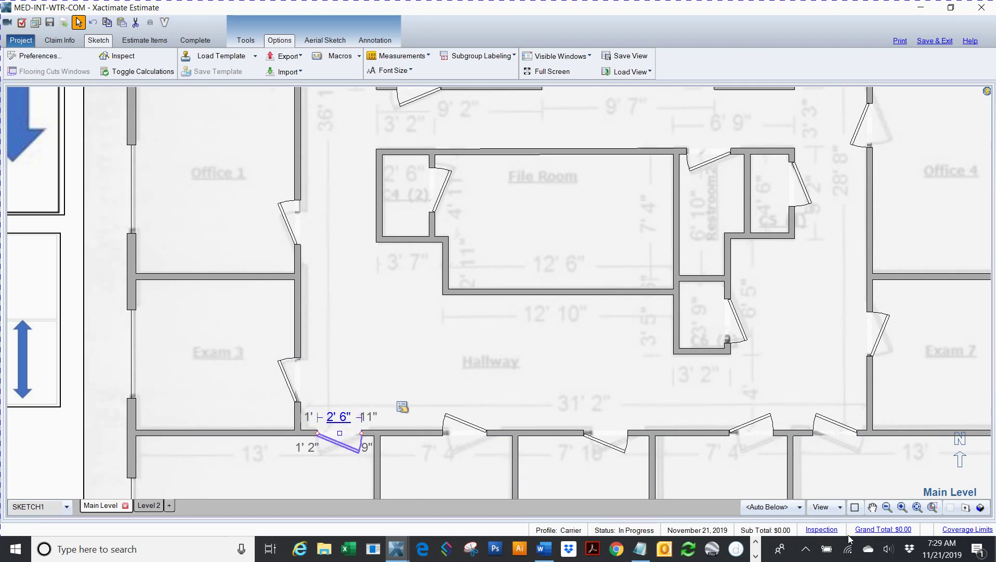
{"action": "key", "text": "f"}
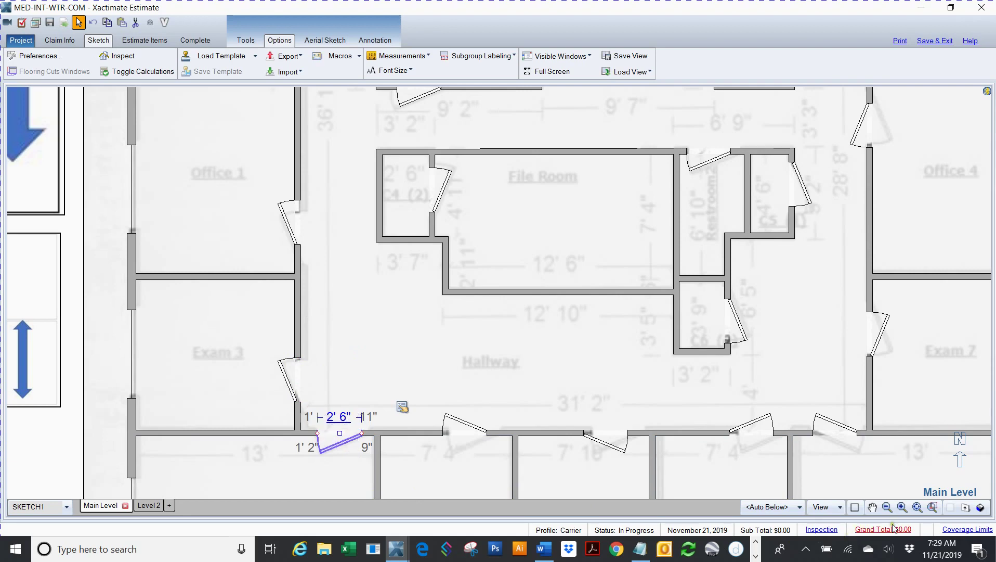
Flip the Exam 4 door to swing into Exam 4, and hinge the Exam 5 door at its right end.
{"action": "left_click", "coordinate": [475, 427]}
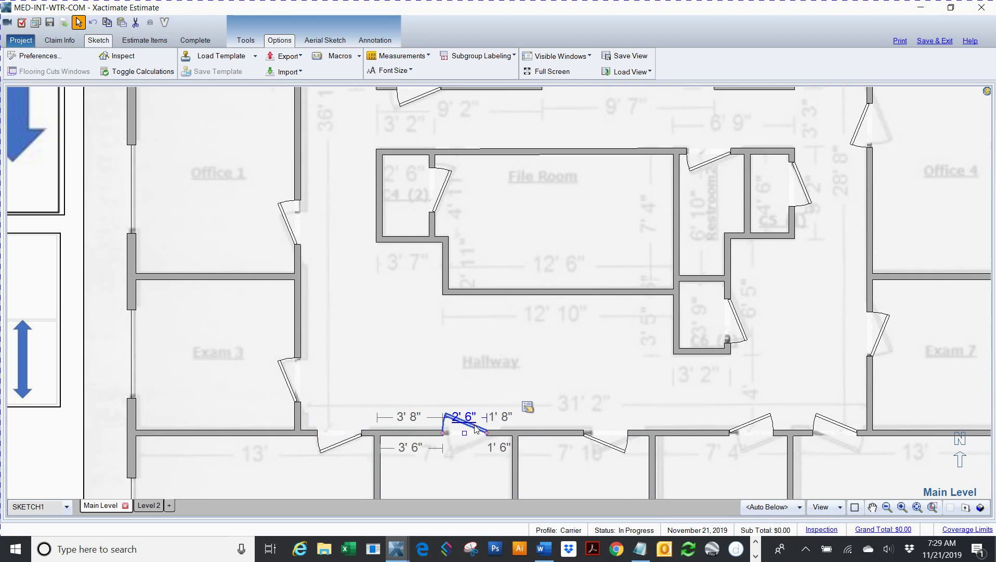
{"action": "left_click", "coordinate": [476, 427]}
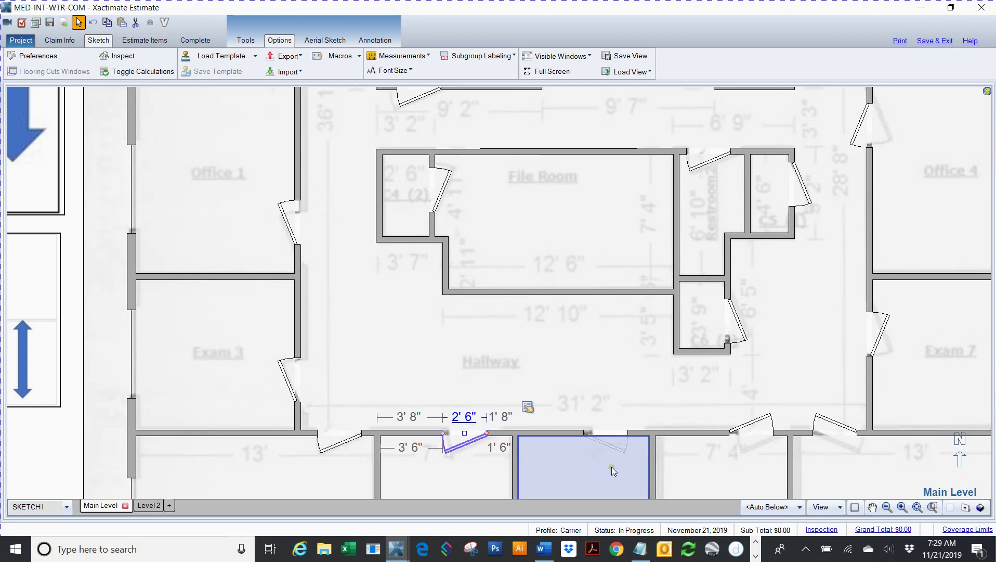
{"action": "left_click_drag", "start_coordinate": [608, 456], "coordinate": [609, 445]}
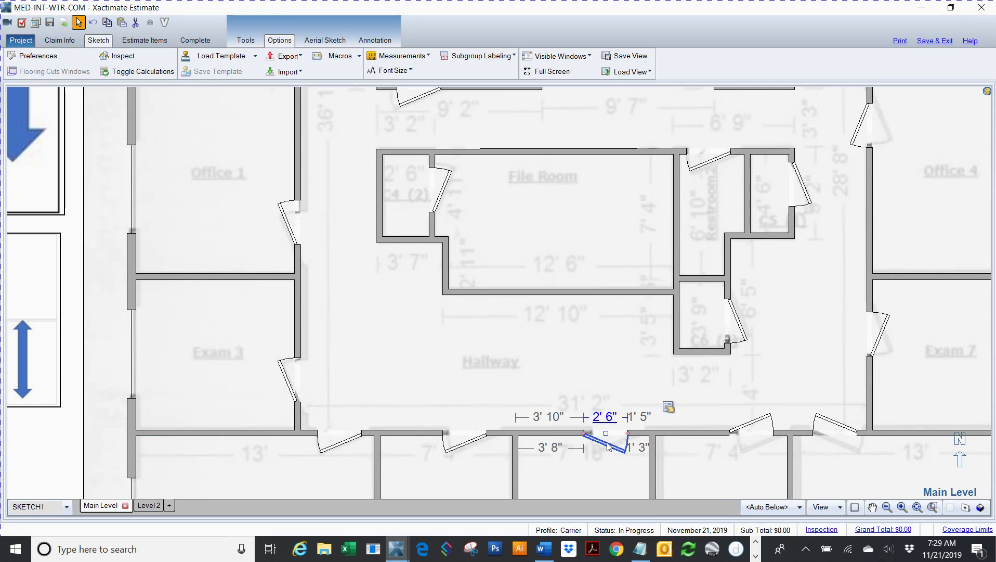
{"action": "left_click", "coordinate": [609, 445]}
{"action": "left_click", "coordinate": [609, 446]}
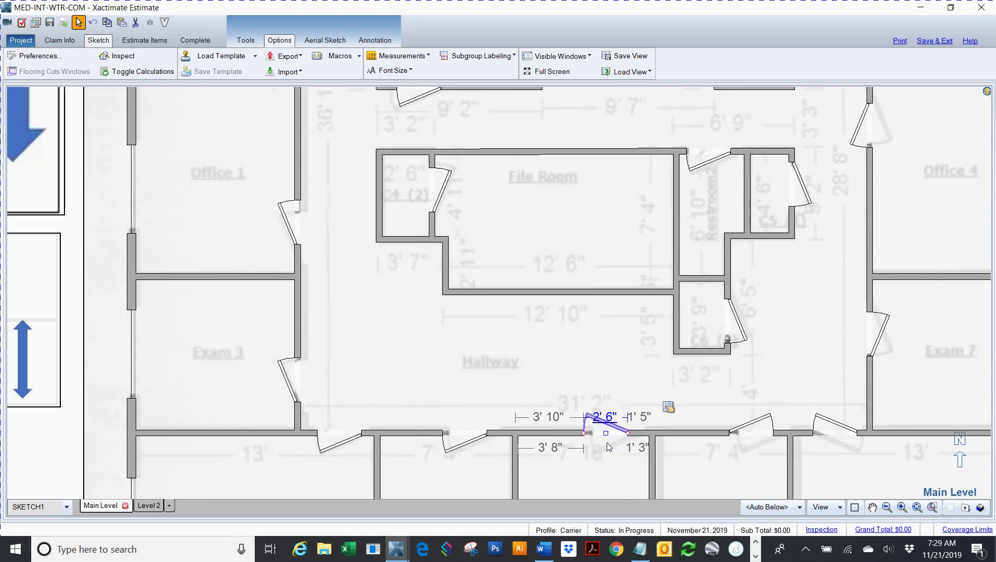
{"action": "left_click", "coordinate": [608, 446]}
{"action": "left_click", "coordinate": [608, 446]}
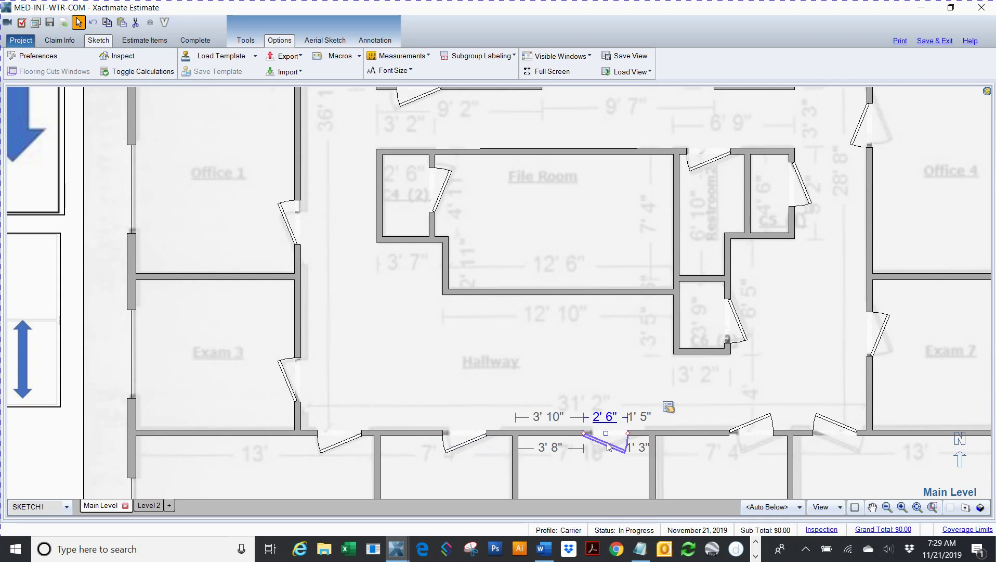
{"action": "left_click", "coordinate": [609, 446]}
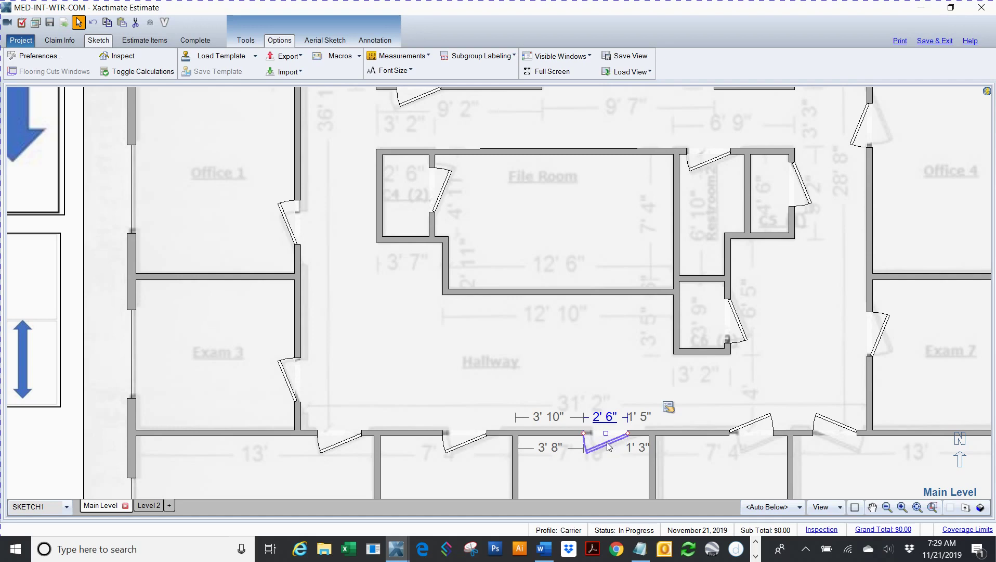
Flip the Exam 6 and Office 3 doors into their rooms, hinging Exam 6 at its right end and Office 3 at its left end.
{"action": "left_click_drag", "start_coordinate": [608, 446], "coordinate": [772, 423]}
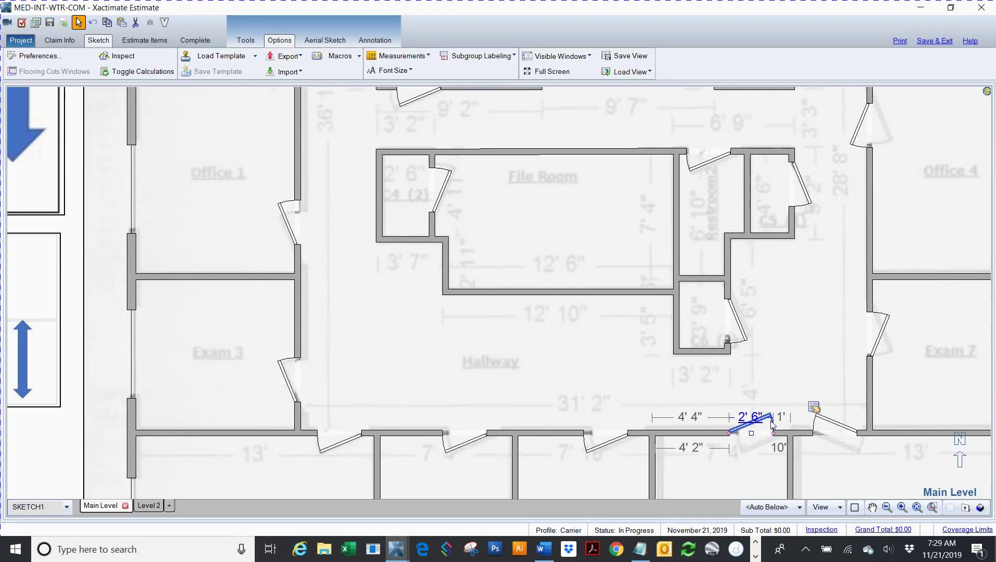
{"action": "left_click", "coordinate": [772, 424]}
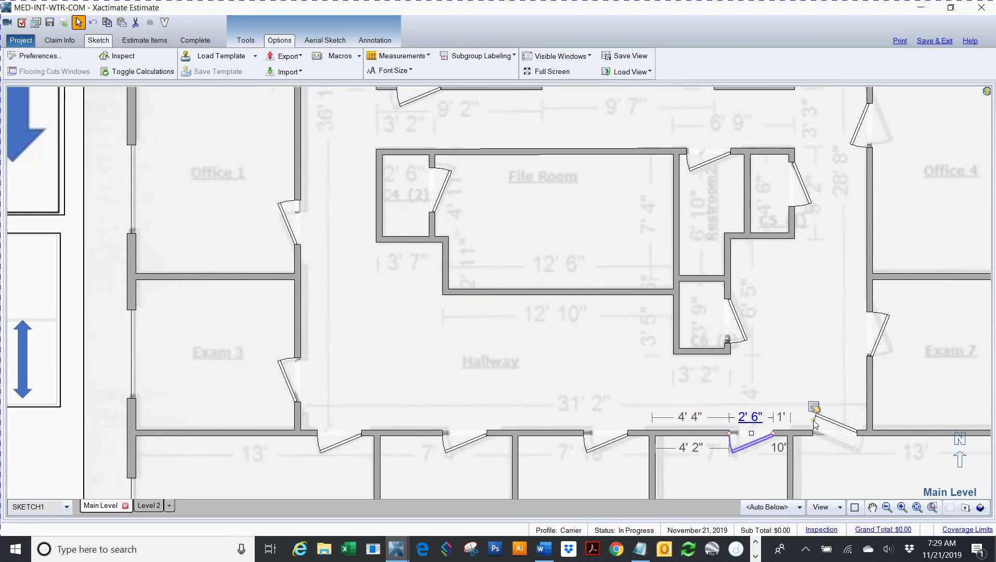
{"action": "left_click", "coordinate": [841, 423]}
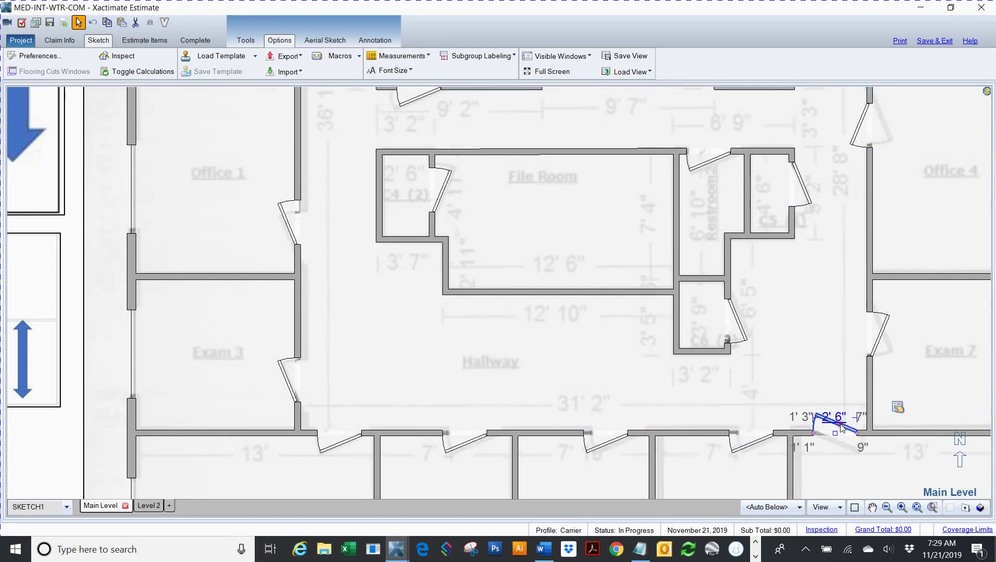
{"action": "left_click", "coordinate": [965, 481]}
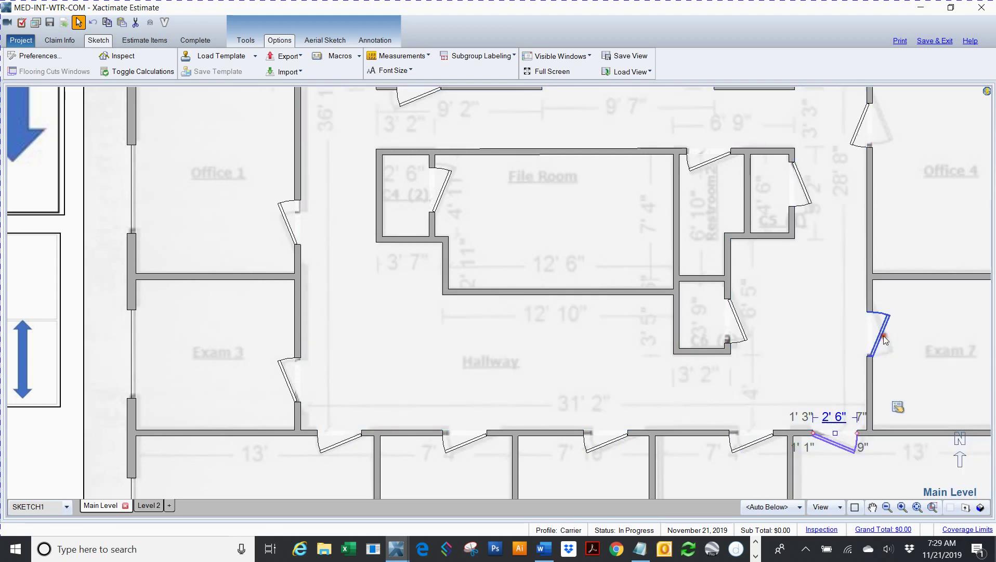
Hinge the Exam 7 door at its upper end and flip the Office 4 door to swing into Office 4.
{"action": "left_click", "coordinate": [885, 336]}
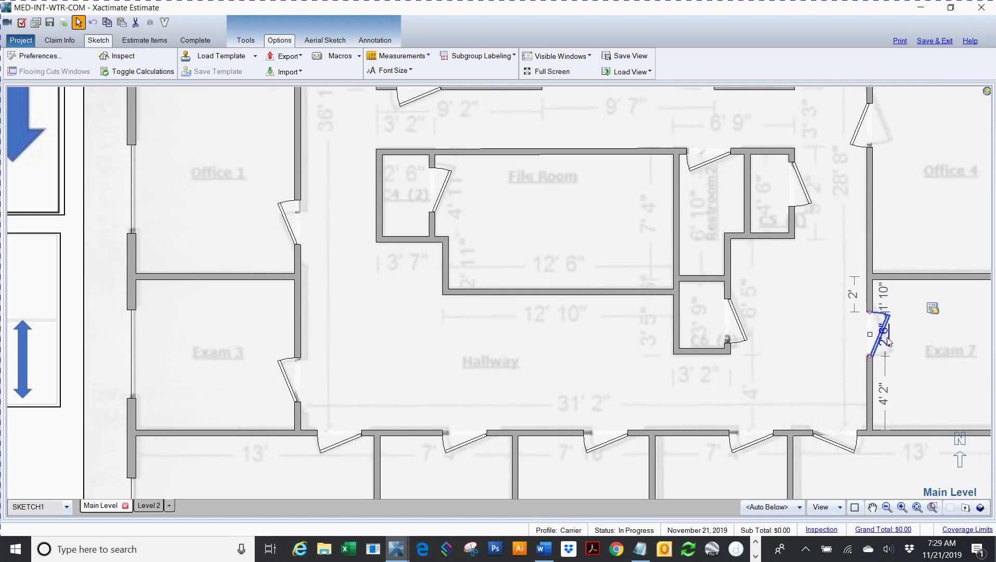
{"action": "left_click", "coordinate": [889, 342]}
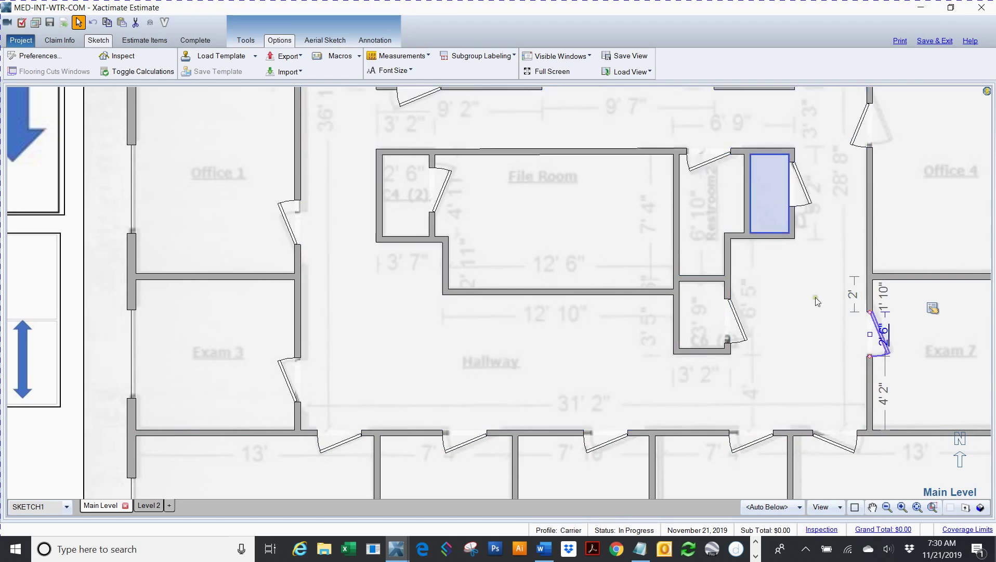
{"action": "scroll", "coordinate": [818, 299], "scroll_direction": "up", "scroll_amount": 2}
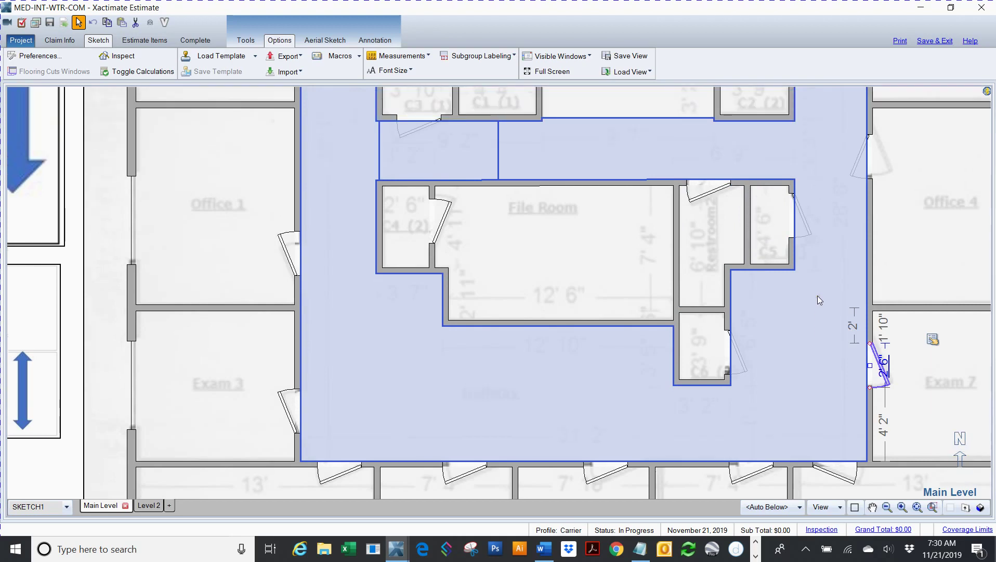
{"action": "scroll", "coordinate": [818, 300], "scroll_direction": "up", "scroll_amount": 8}
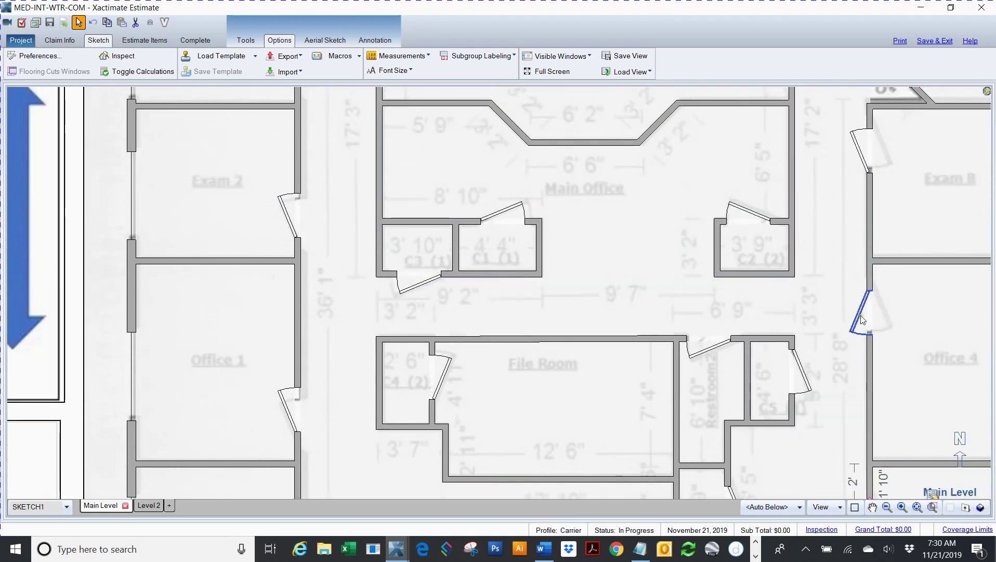
{"action": "left_click", "coordinate": [861, 315]}
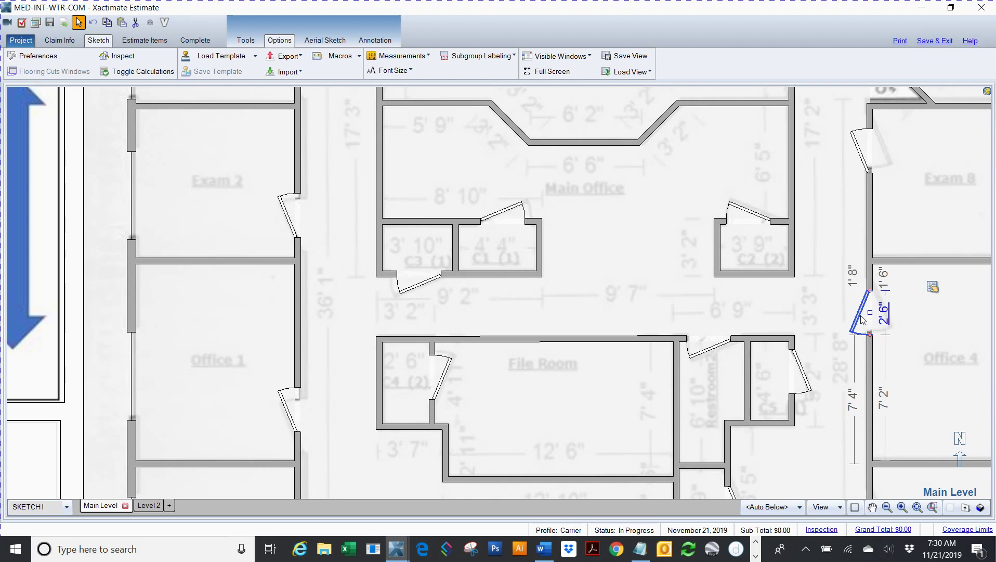
{"action": "left_click", "coordinate": [861, 315]}
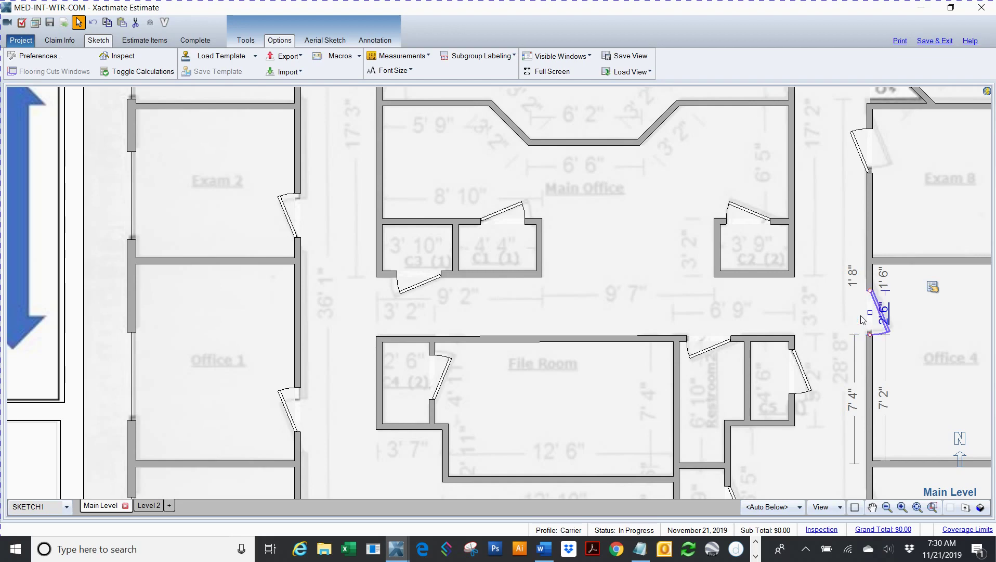
Flip the Exam 8 door to swing into Exam 8 and hinge it at its upper end.
{"action": "left_click", "coordinate": [827, 288]}
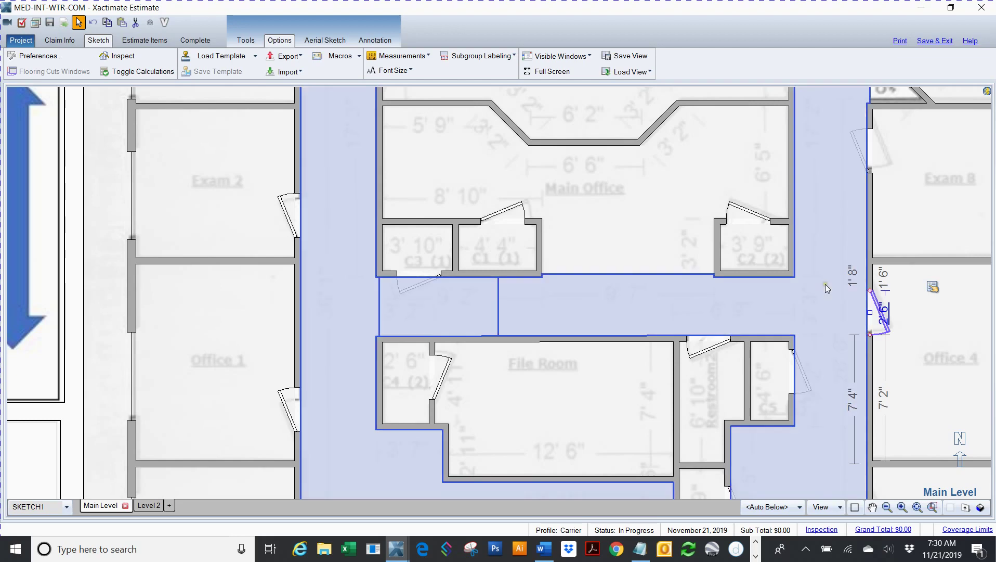
{"action": "scroll", "coordinate": [825, 283], "scroll_direction": "up", "scroll_amount": 5}
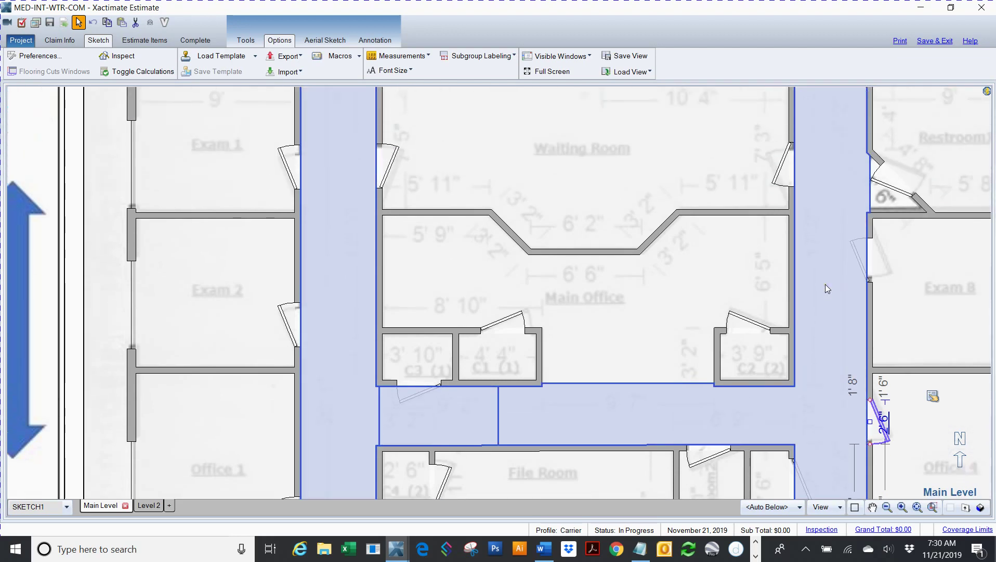
{"action": "scroll", "coordinate": [832, 359], "scroll_direction": "up", "scroll_amount": 1}
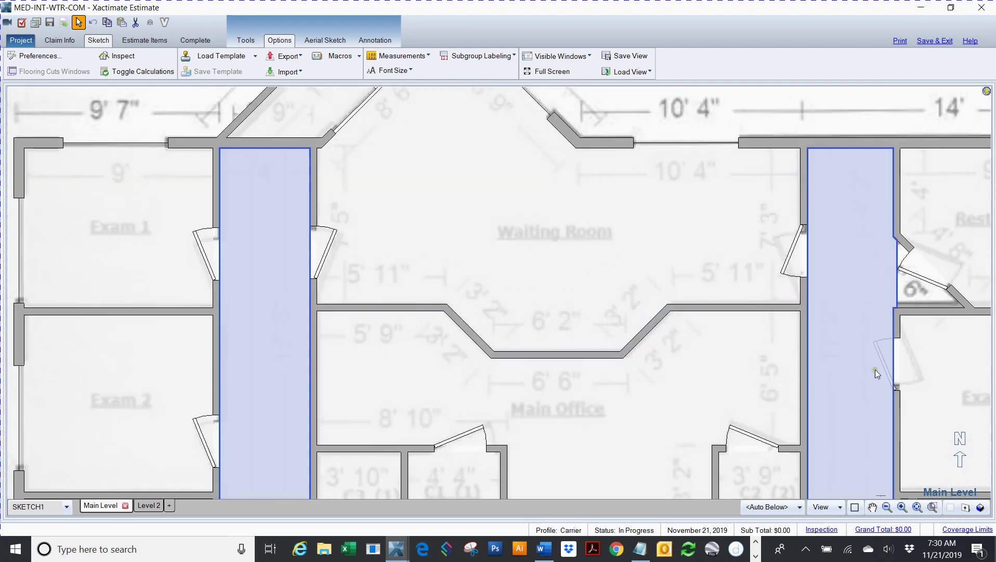
{"action": "left_click", "coordinate": [889, 364]}
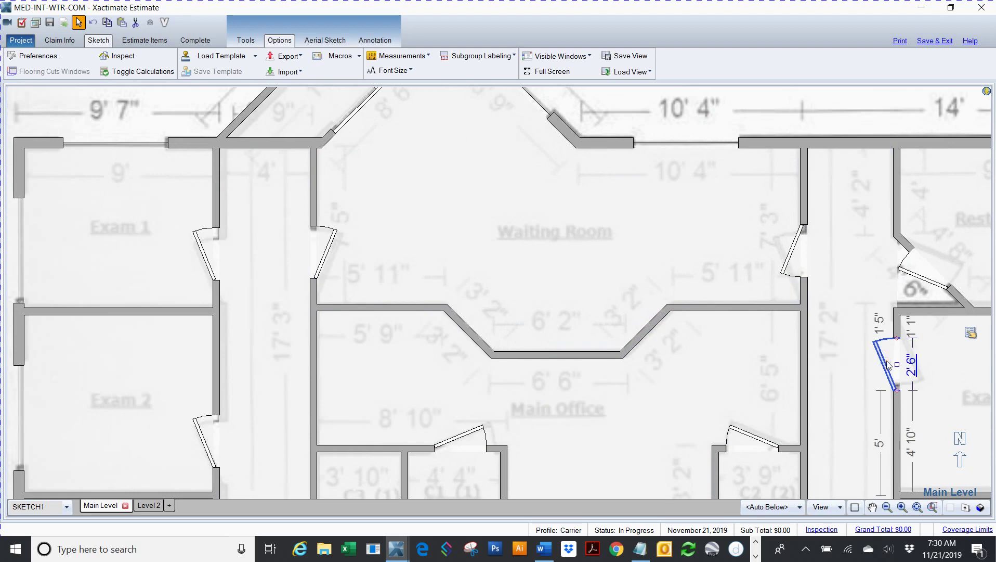
{"action": "left_click_drag", "start_coordinate": [888, 363], "coordinate": [909, 364]}
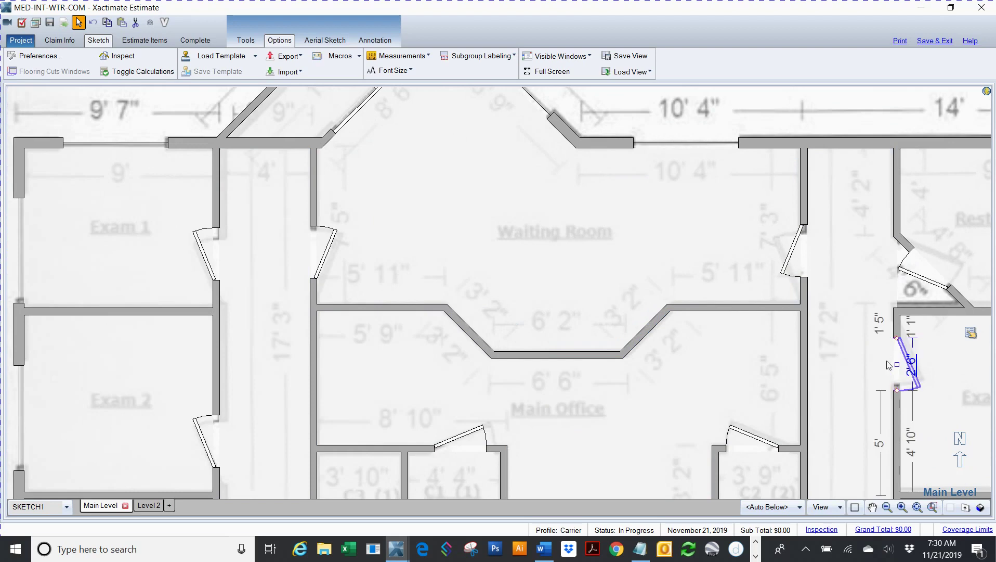
Flip the Restroom1 door into the restroom, hinged at its upper-left end, and hinge the Waiting Room's east door at its lower end.
{"action": "left_click", "coordinate": [909, 281]}
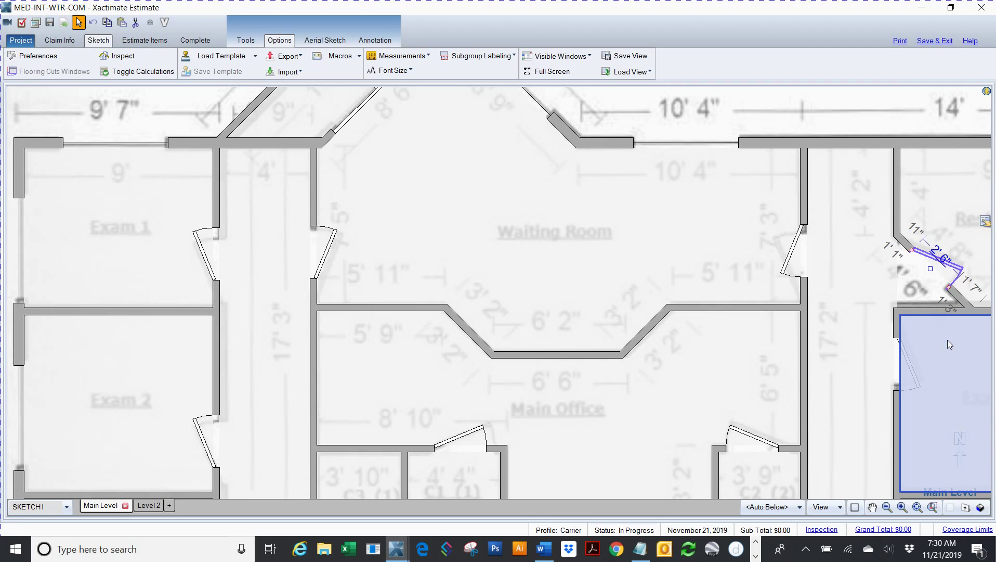
{"action": "key", "text": "ctrl+z"}
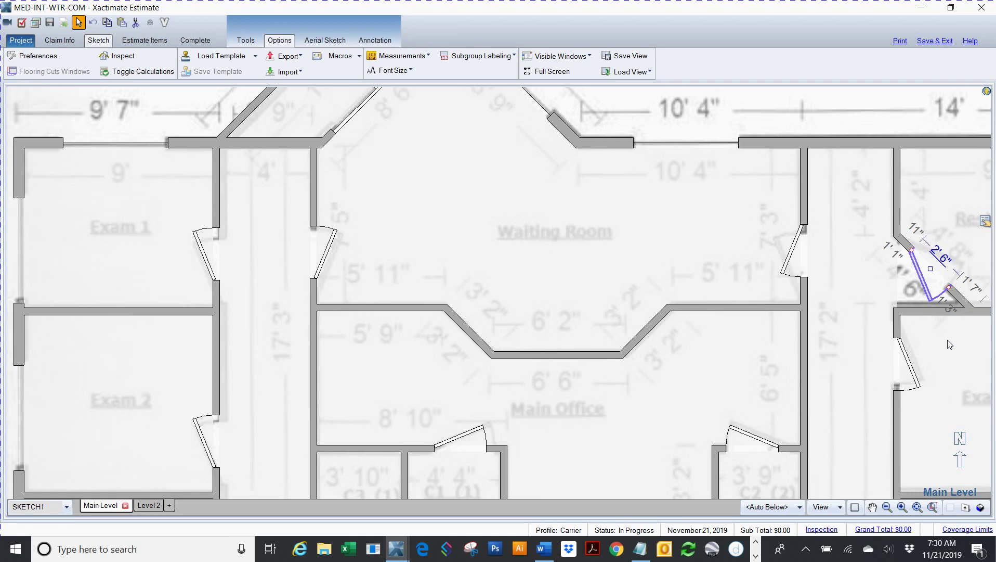
{"action": "key", "text": "ctrl+z"}
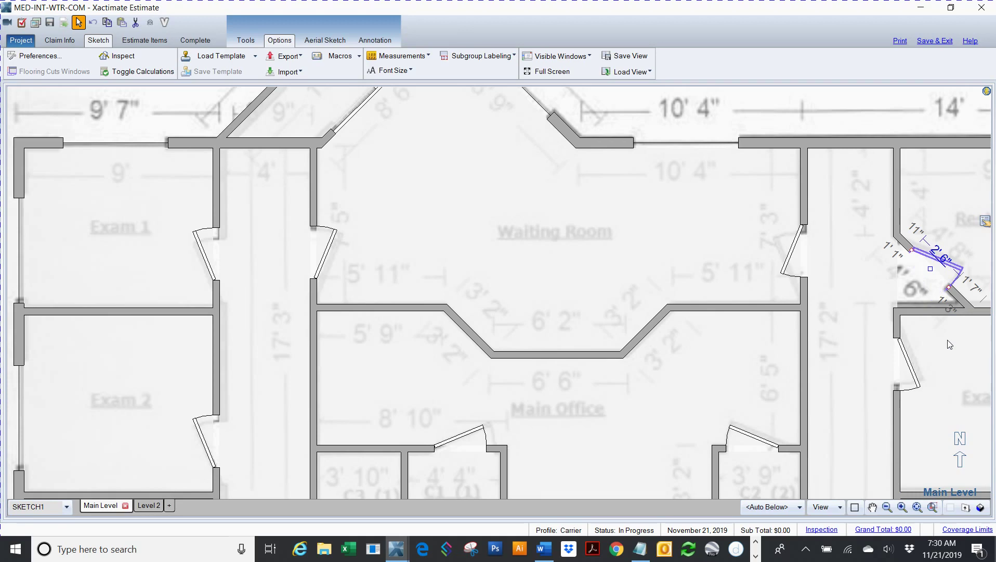
{"action": "key", "text": "ctrl+z"}
{"action": "key", "text": "ctrl+z"}
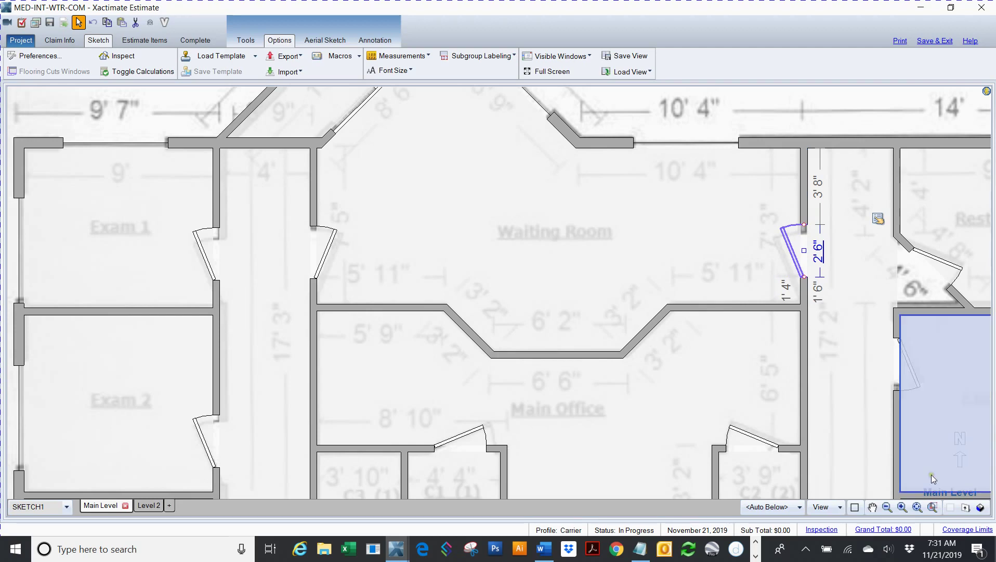
Review the corrected door swings across the whole floor plan against the underlay drawing.
{"action": "left_click", "coordinate": [639, 261]}
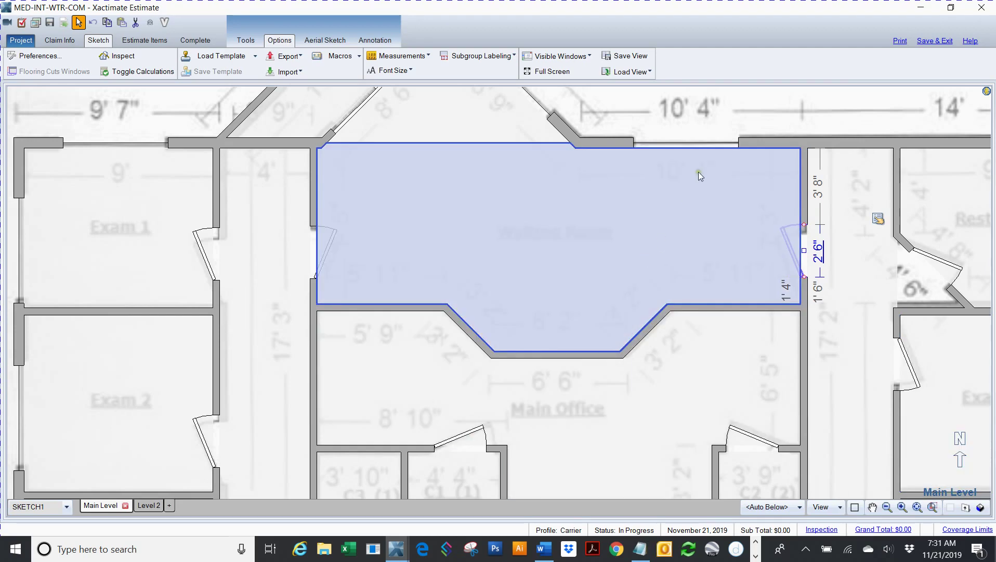
{"action": "scroll", "coordinate": [699, 171], "scroll_direction": "down", "scroll_amount": 2}
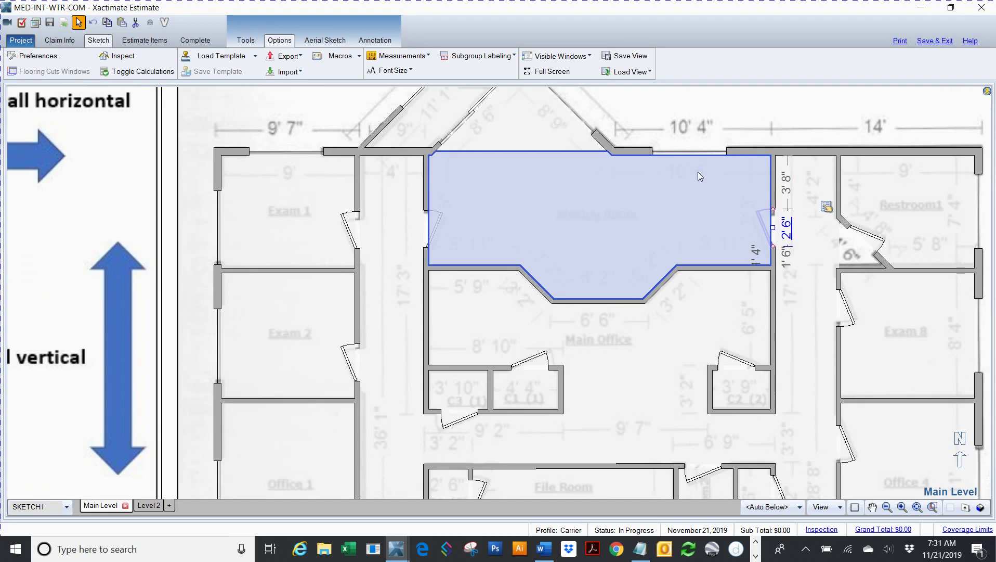
{"action": "scroll", "coordinate": [698, 175], "scroll_direction": "down", "scroll_amount": 3}
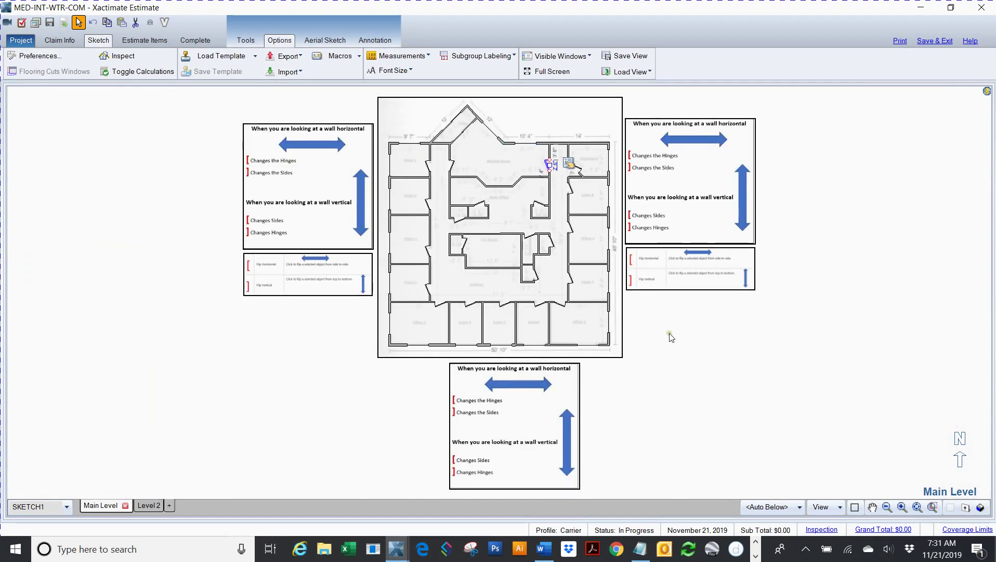
{"action": "scroll", "coordinate": [661, 341], "scroll_direction": "up", "scroll_amount": 3}
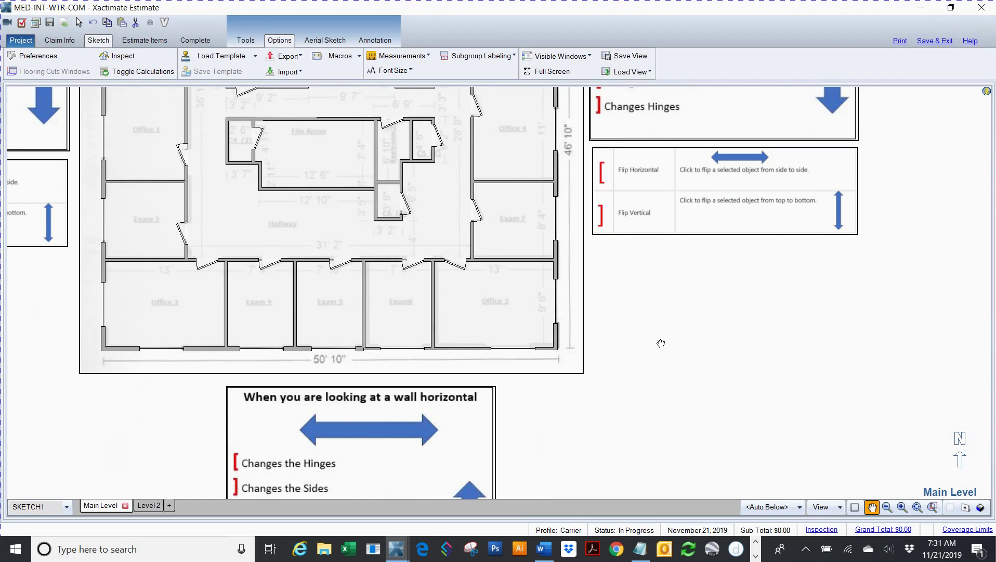
{"action": "left_click_drag", "start_coordinate": [659, 343], "coordinate": [776, 505]}
{"action": "key", "text": "Escape"}
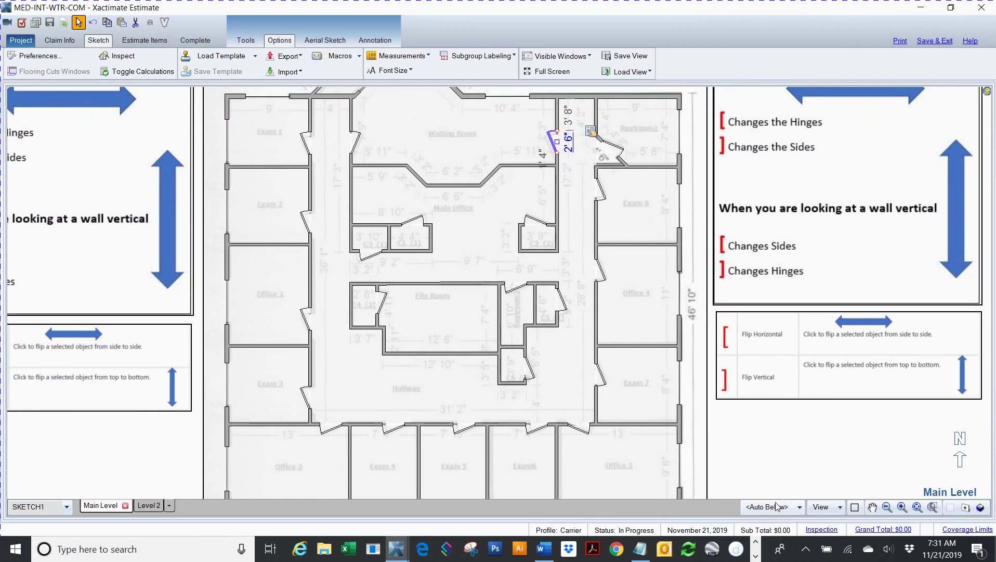
Delete all the interior doors of the exam rooms, offices, closets, restrooms and Waiting Room.
{"action": "left_click", "coordinate": [307, 142]}
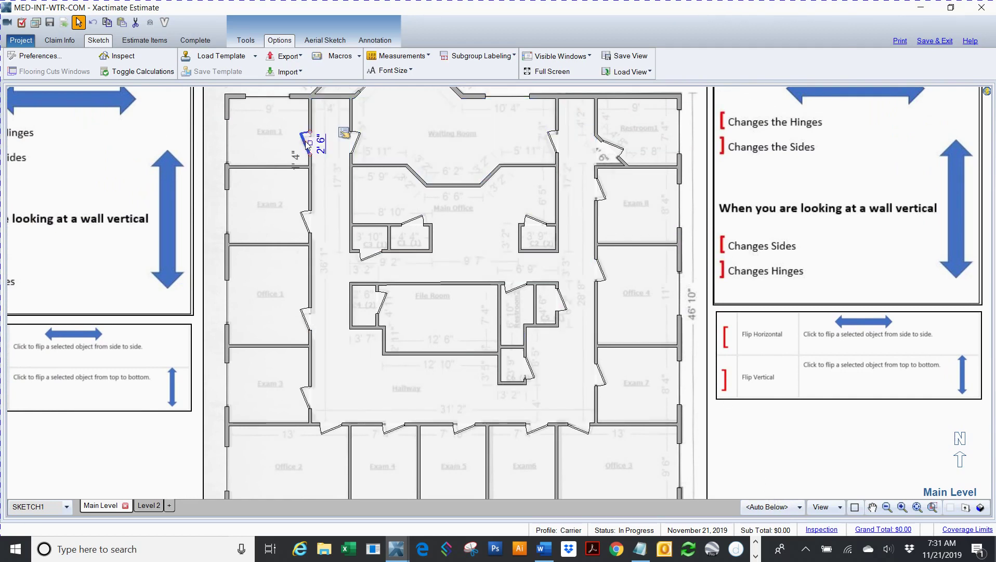
{"action": "left_click", "coordinate": [307, 227]}
{"action": "left_click", "coordinate": [307, 325]}
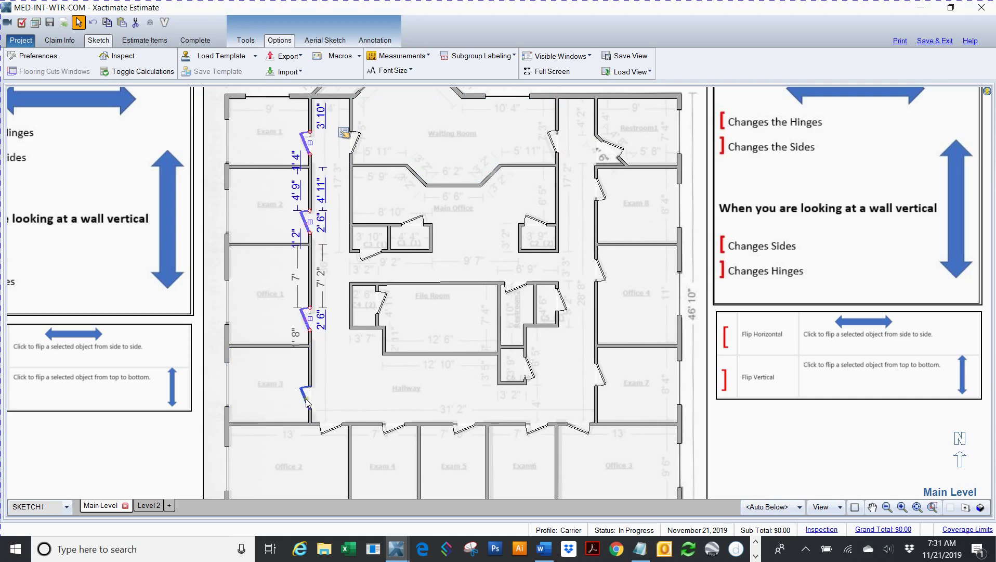
{"action": "left_click", "coordinate": [307, 400]}
{"action": "left_click", "coordinate": [330, 428]}
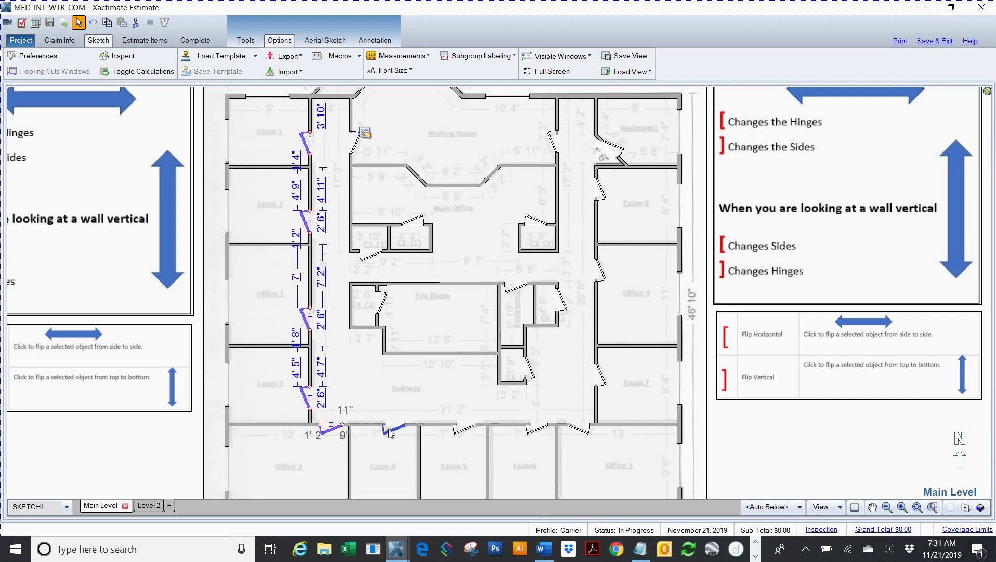
{"action": "left_click", "coordinate": [397, 435]}
{"action": "left_click", "coordinate": [474, 426]}
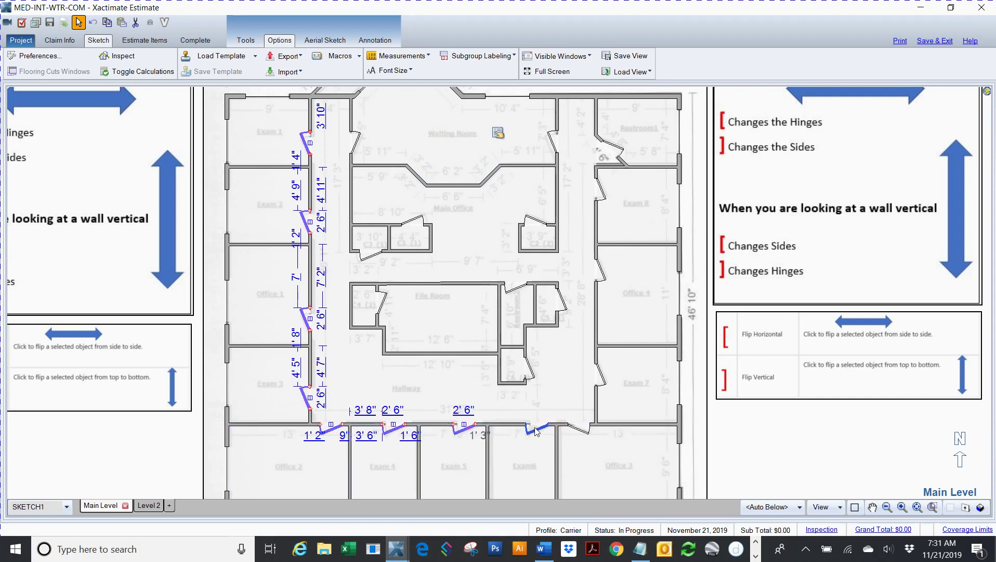
{"action": "left_click", "coordinate": [548, 426]}
{"action": "left_click", "coordinate": [583, 423]}
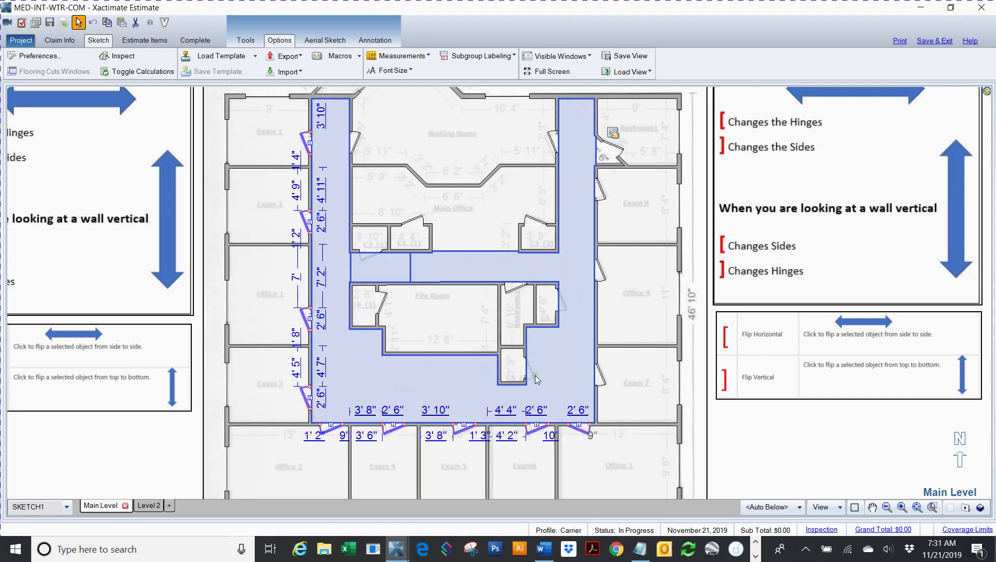
{"action": "left_click", "coordinate": [532, 371]}
{"action": "left_click", "coordinate": [383, 310]}
{"action": "left_click", "coordinate": [371, 255]}
{"action": "left_click", "coordinate": [424, 221]}
{"action": "left_click", "coordinate": [535, 223]}
{"action": "left_click", "coordinate": [559, 301]}
{"action": "left_click", "coordinate": [602, 272]}
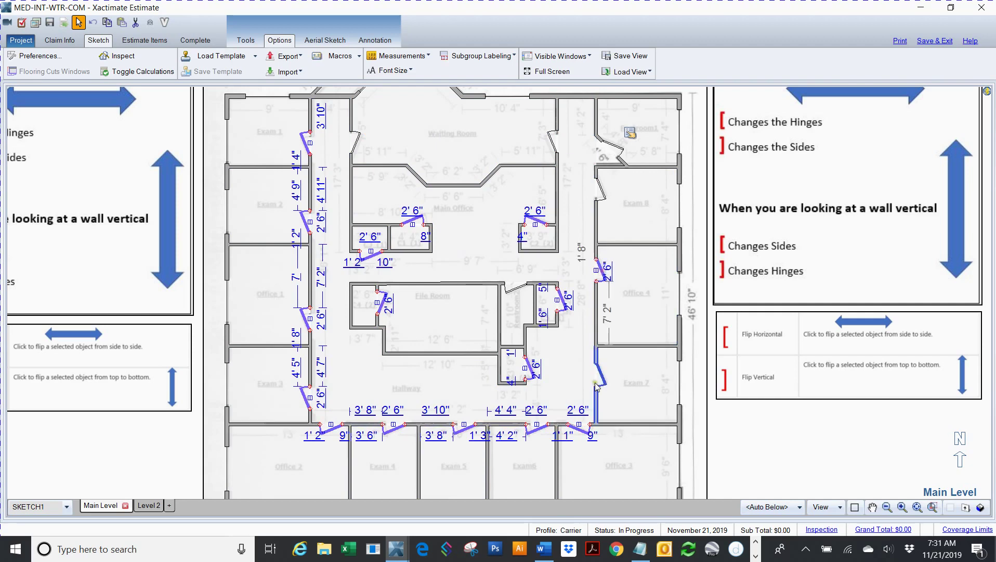
{"action": "left_click", "coordinate": [602, 378]}
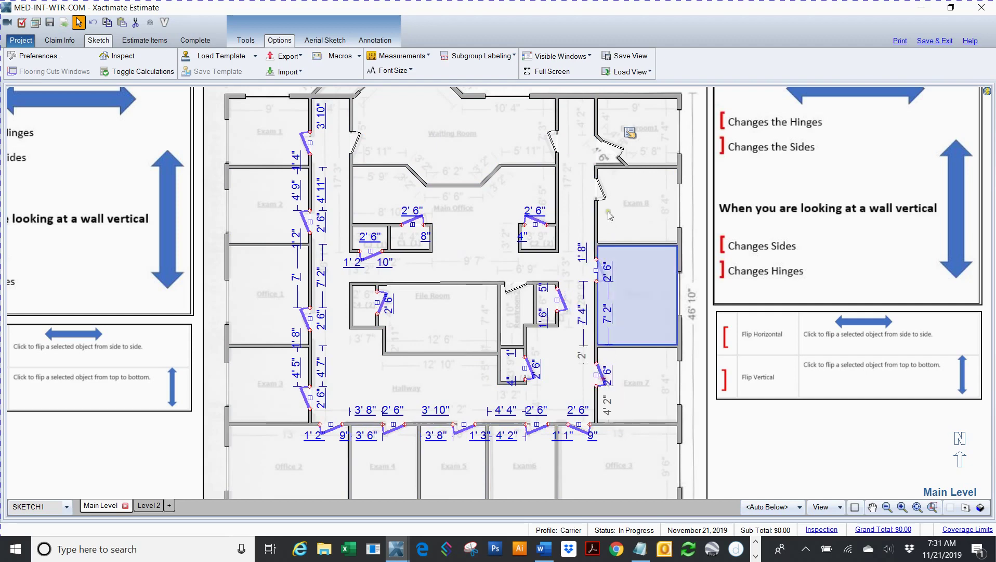
{"action": "left_click", "coordinate": [612, 147]}
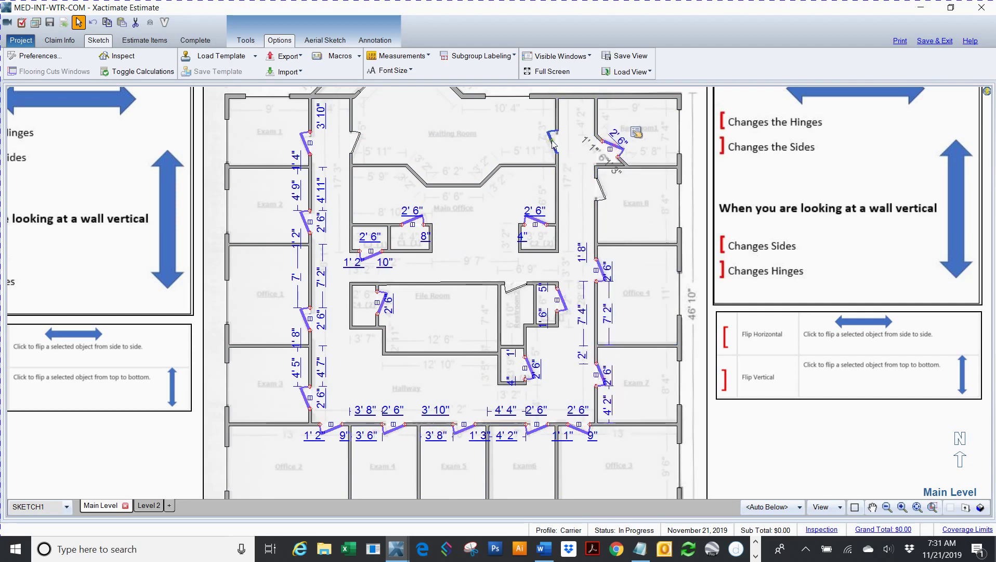
{"action": "left_click", "coordinate": [550, 143]}
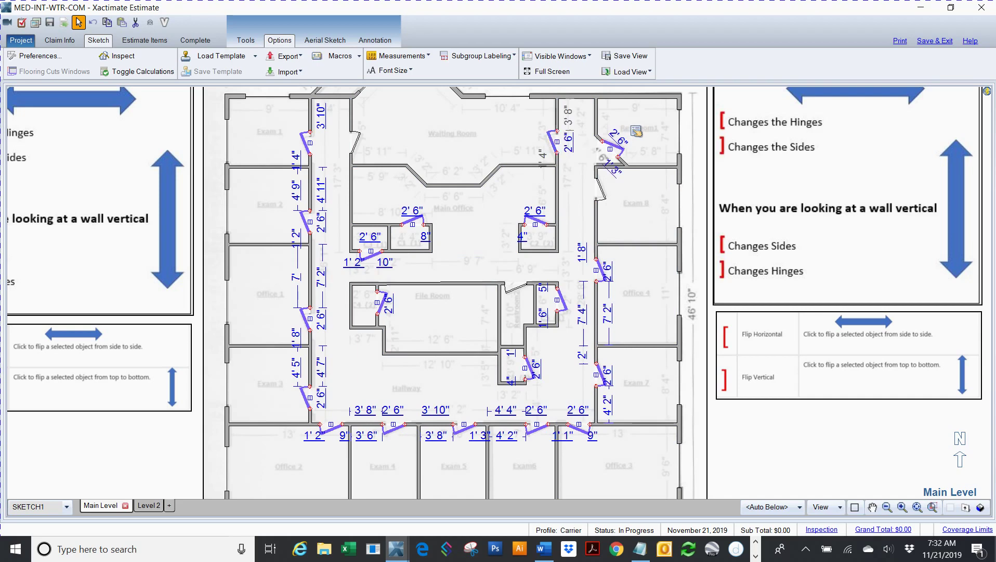
{"action": "key", "text": "Delete"}
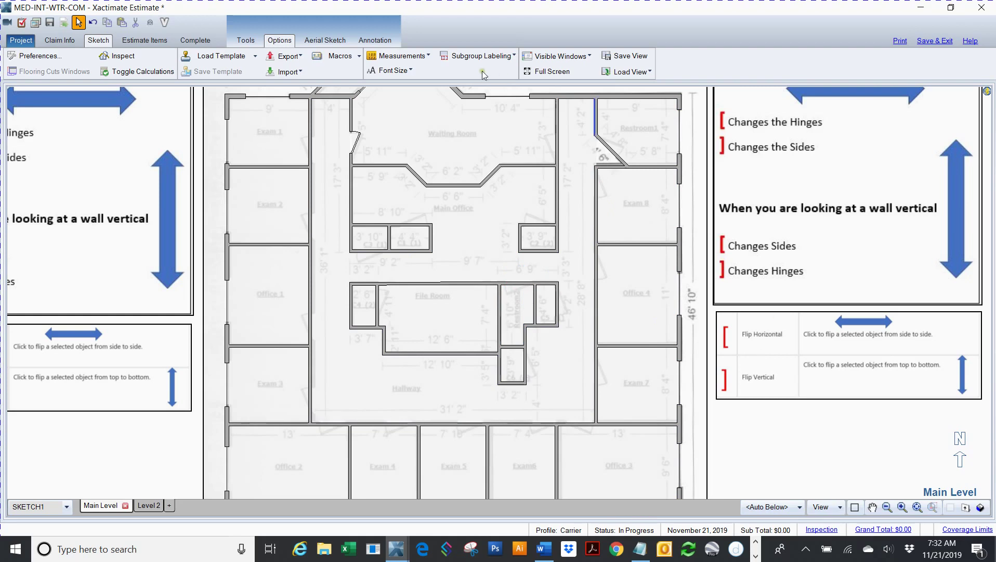
{"action": "left_click", "coordinate": [355, 138]}
{"action": "key", "text": "Delete"}
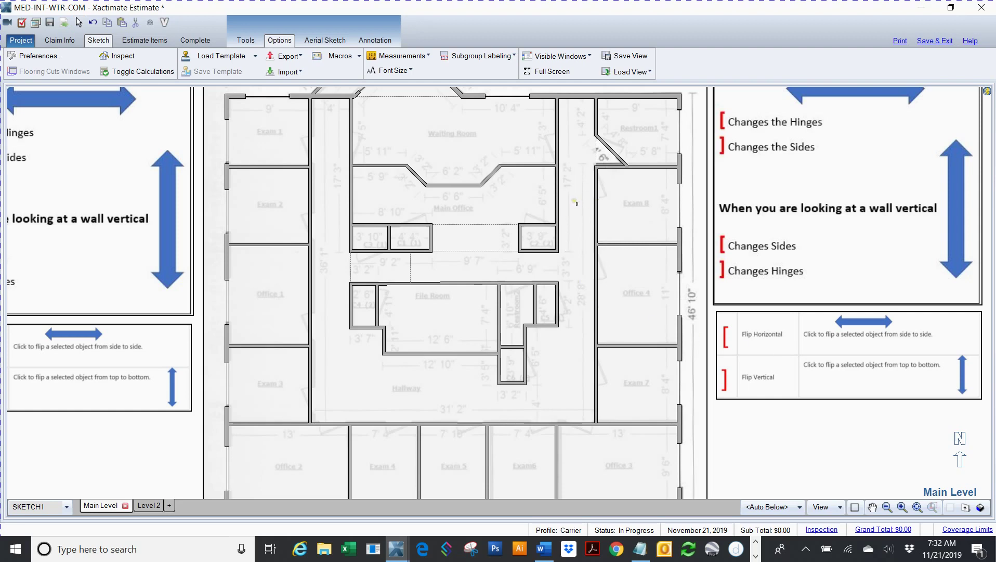
Place 2' 6" doors in the hallway walls of Exam 1, Exam 2, Office 1 and Exam 3 over the underlay's doors.
{"action": "left_click", "coordinate": [309, 144]}
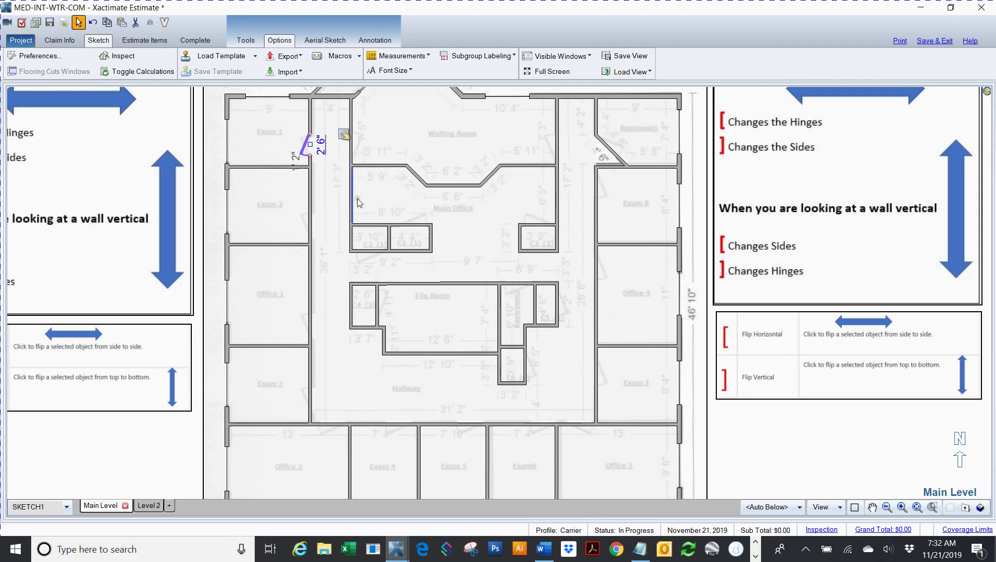
{"action": "left_click", "coordinate": [310, 225]}
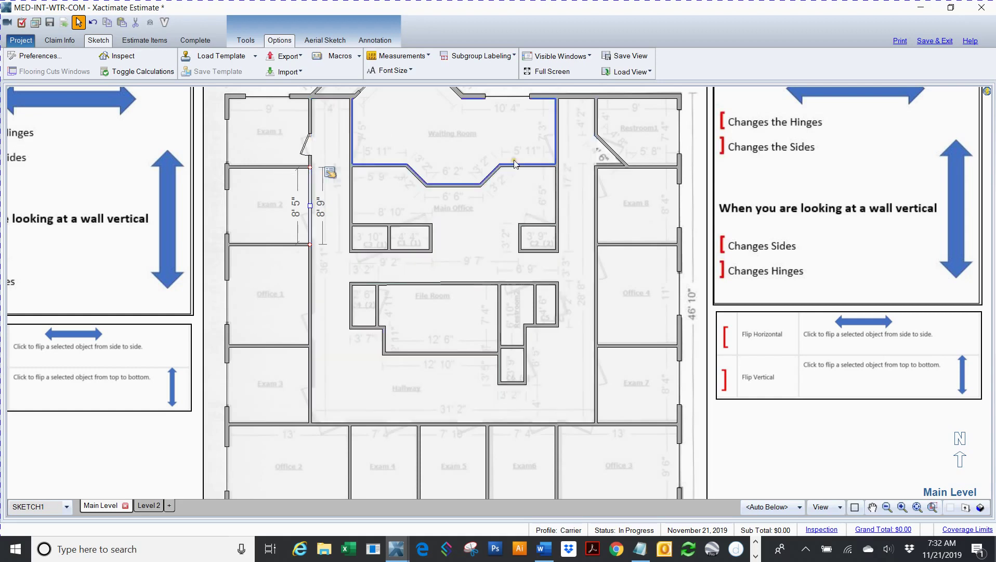
{"action": "left_click", "coordinate": [209, 176]}
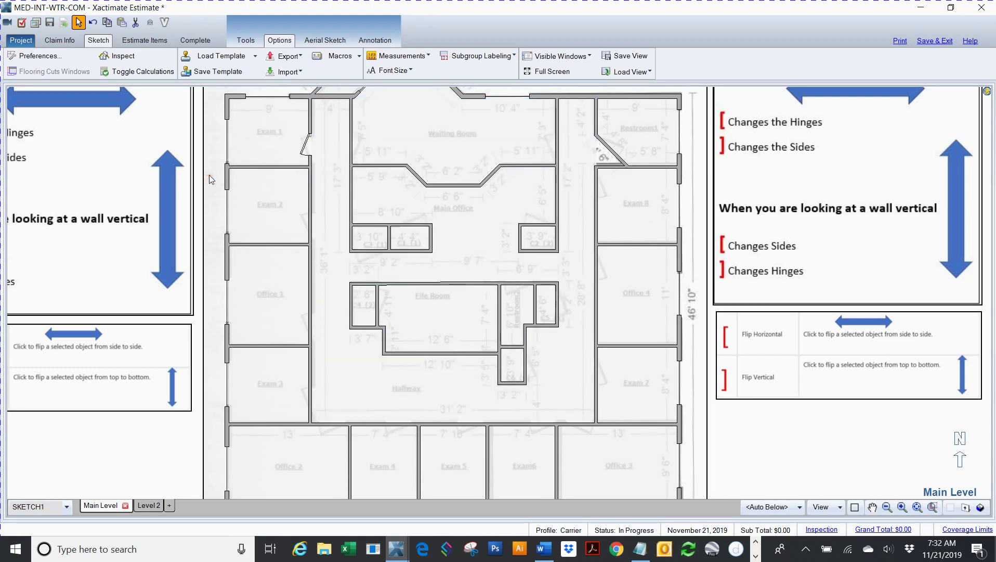
{"action": "left_click", "coordinate": [352, 293]}
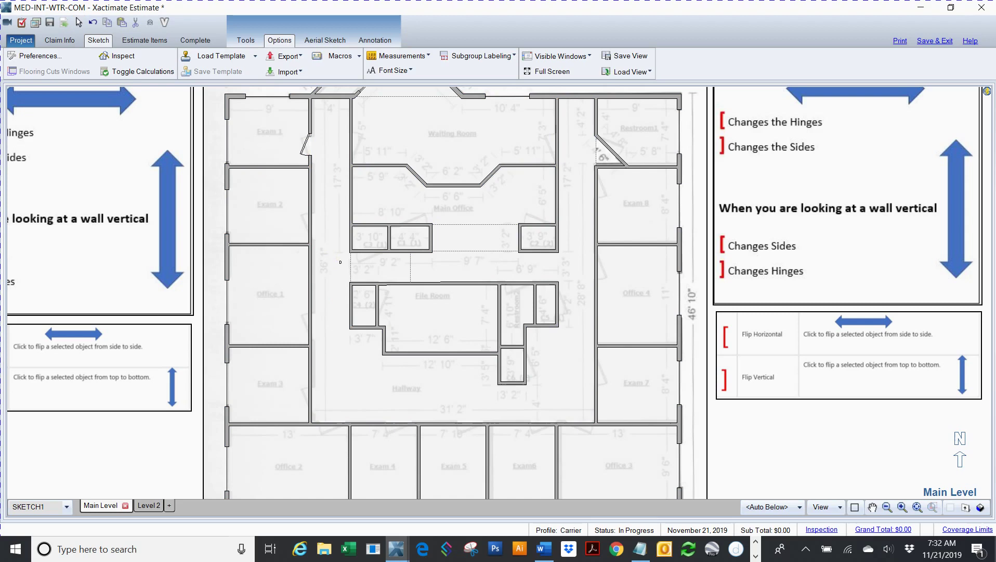
{"action": "left_click", "coordinate": [311, 223]}
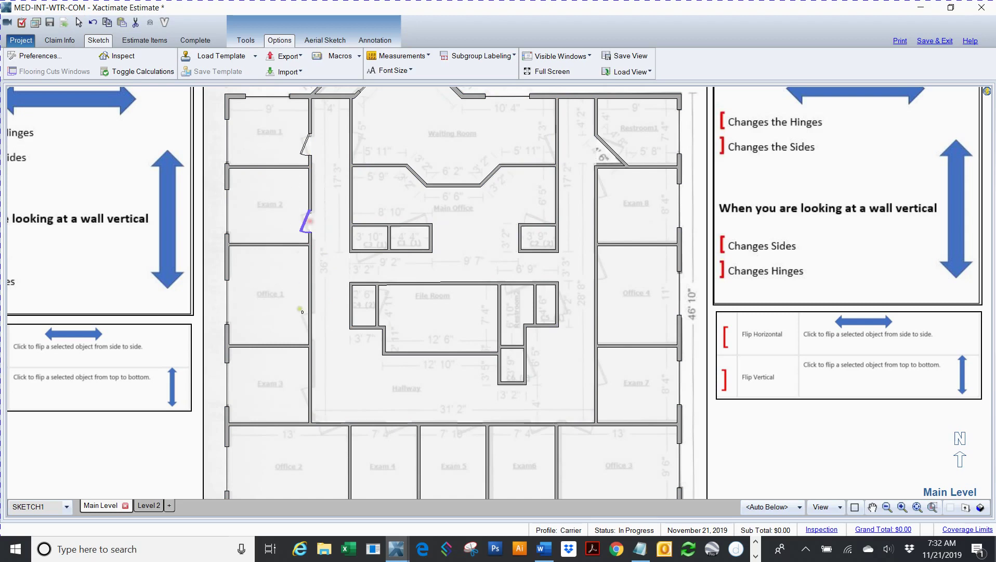
{"action": "left_click", "coordinate": [311, 322]}
{"action": "left_click", "coordinate": [312, 395]}
Place doors in the north walls of Office 2, Exam 4, Exam 5, Exam 6 and Office 3 at the underlay's door positions.
{"action": "left_click", "coordinate": [328, 424]}
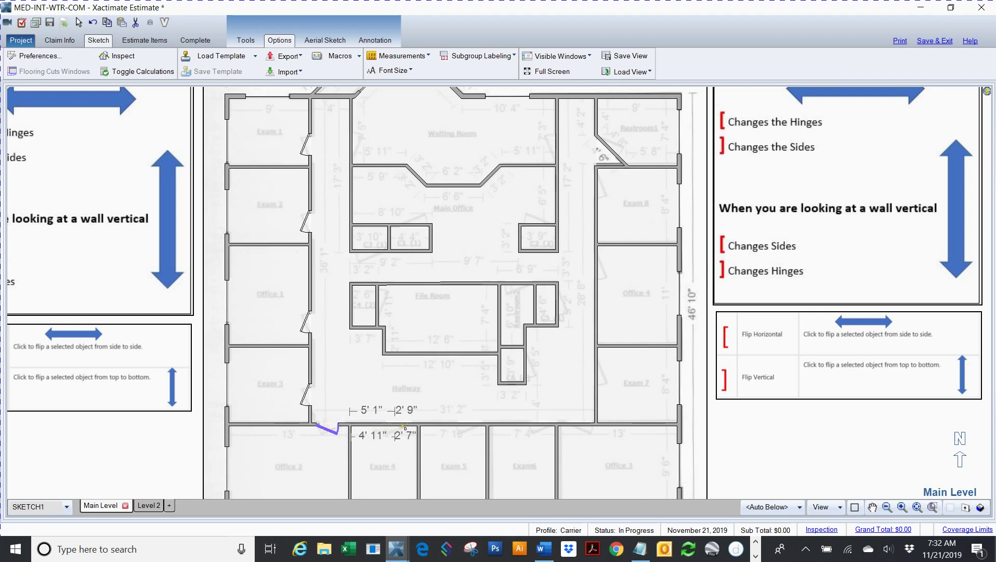
{"action": "left_click", "coordinate": [396, 425]}
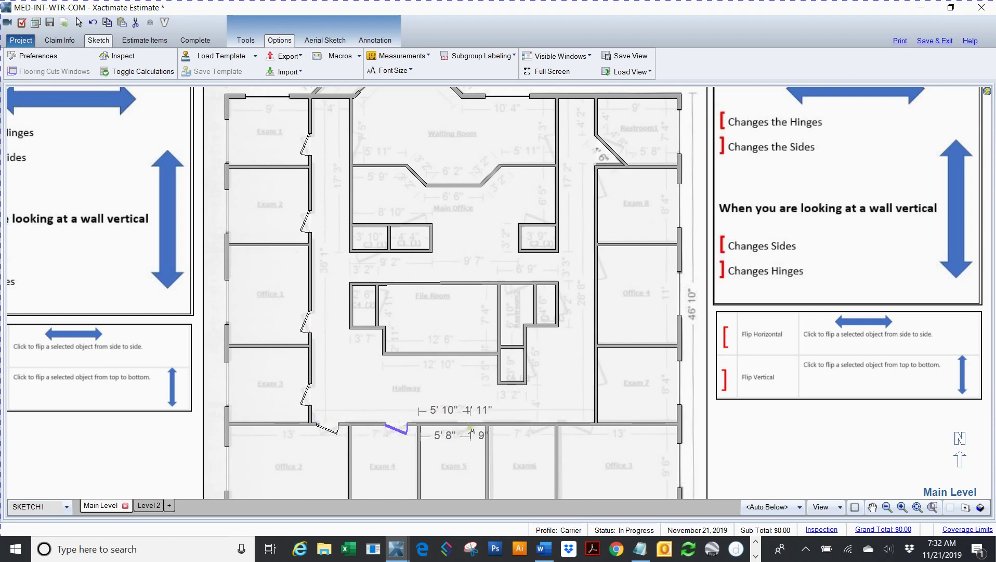
{"action": "left_click", "coordinate": [469, 427]}
{"action": "left_click", "coordinate": [540, 424]}
{"action": "left_click", "coordinate": [582, 423]}
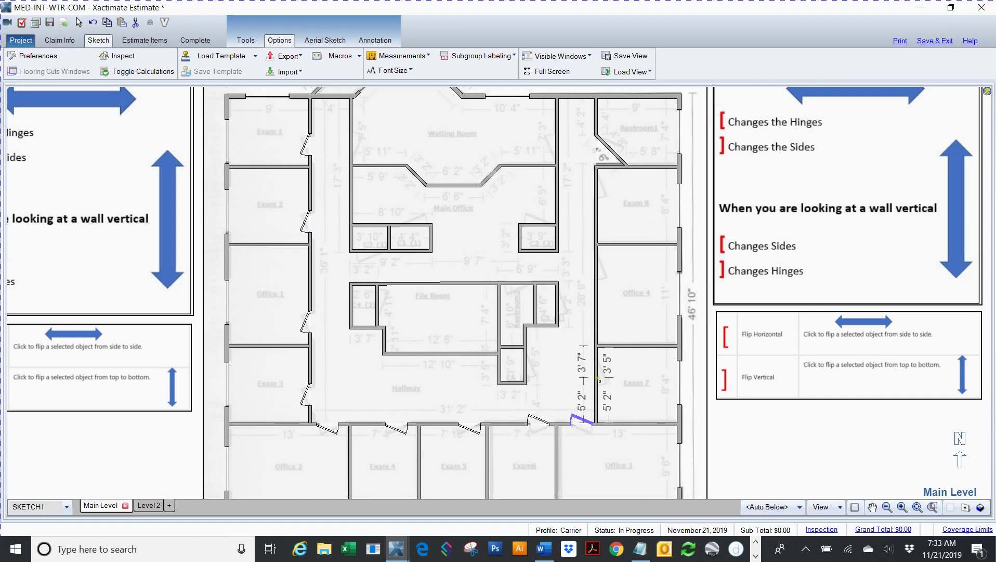
Place doors in the hallway walls of Exam 7, Office 4 and Exam 8, Restroom1's diagonal wall and the Waiting Room's east wall.
{"action": "left_click", "coordinate": [596, 378]}
{"action": "left_click", "coordinate": [599, 275]}
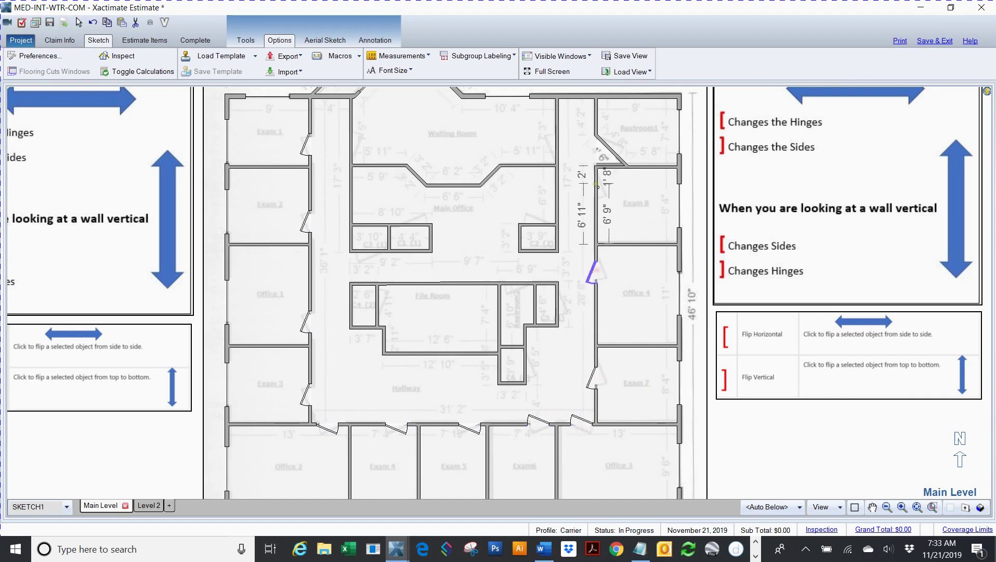
{"action": "left_click", "coordinate": [597, 188]}
{"action": "left_click", "coordinate": [611, 152]}
{"action": "left_click", "coordinate": [558, 147]}
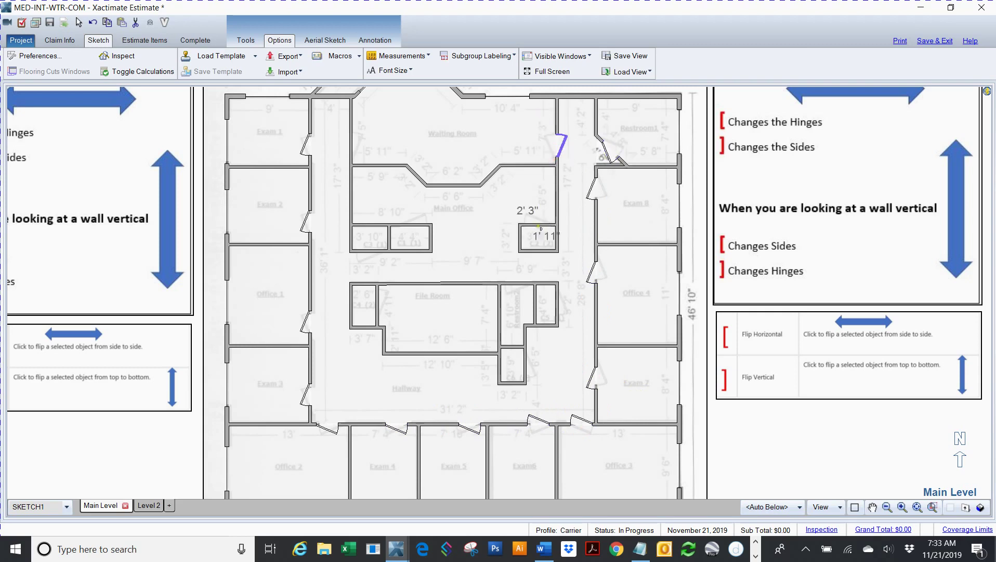
Place doors on the three closets along the Main Office's south side and the closet at the File Room's west end.
{"action": "left_click", "coordinate": [539, 227]}
{"action": "left_click", "coordinate": [415, 227]}
{"action": "left_click", "coordinate": [375, 250]}
{"action": "left_click", "coordinate": [375, 311]}
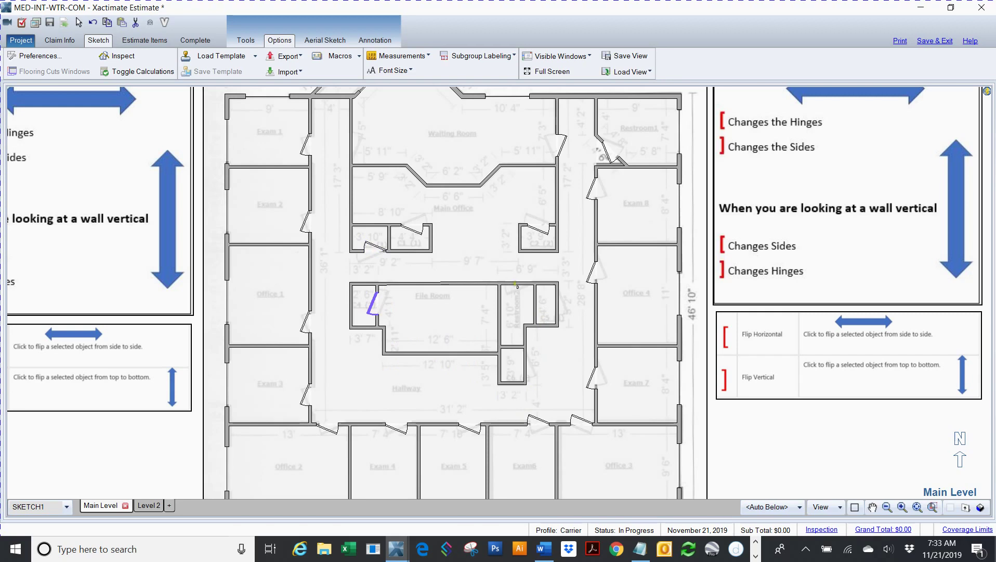
Place doors on the restroom east of the File Room, the closet south of that restroom and the Waiting Room's west wall.
{"action": "left_click", "coordinate": [517, 286]}
{"action": "left_click", "coordinate": [527, 369]}
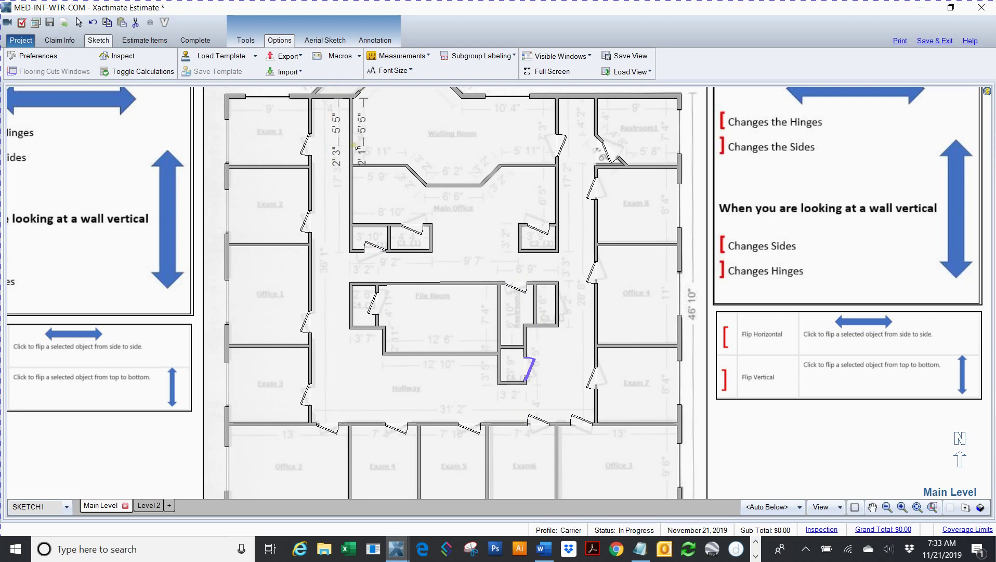
{"action": "left_click", "coordinate": [350, 142]}
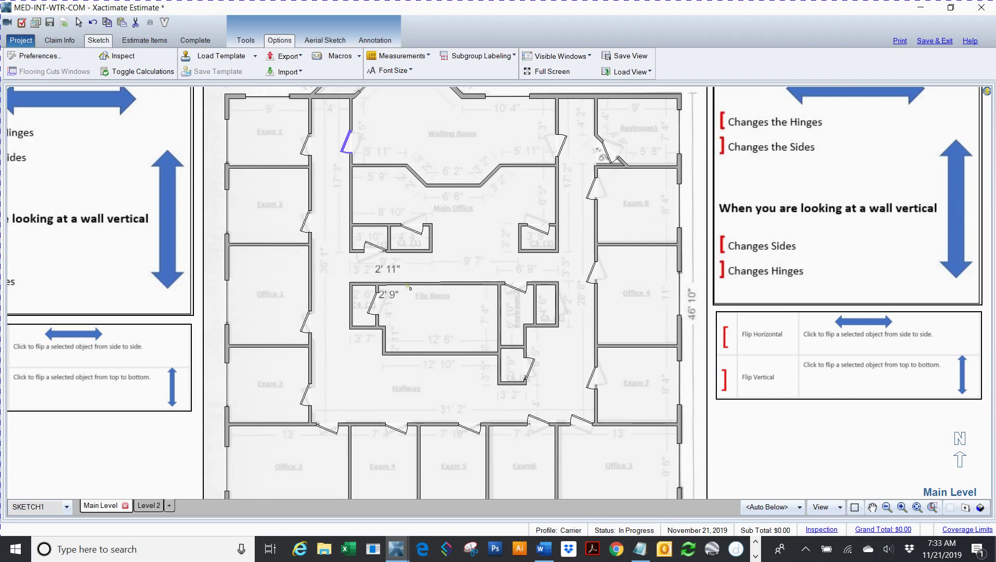
{"action": "key", "text": "Escape"}
Delete the wall along the File Room's north side.
{"action": "left_click", "coordinate": [437, 284]}
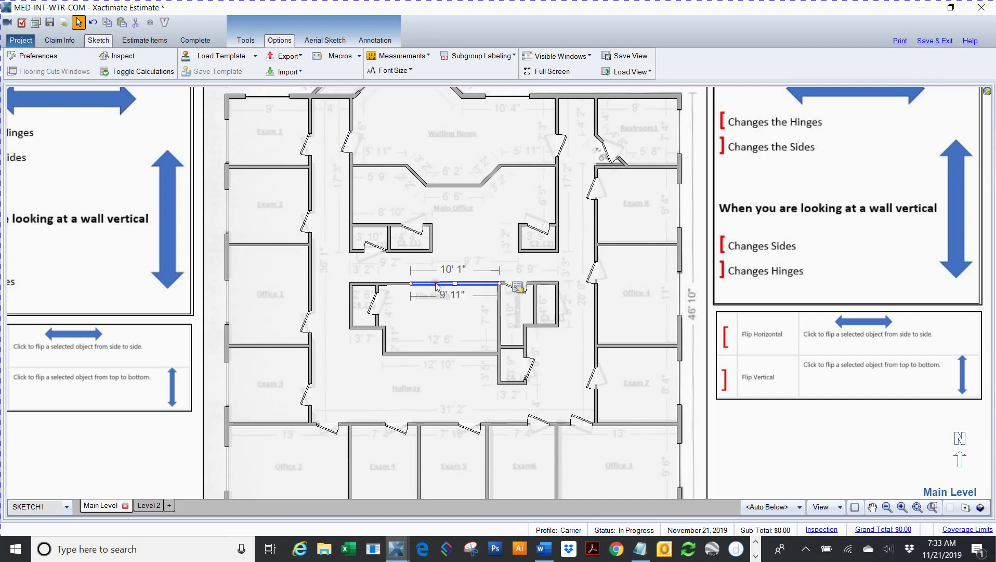
{"action": "key", "text": "Delete"}
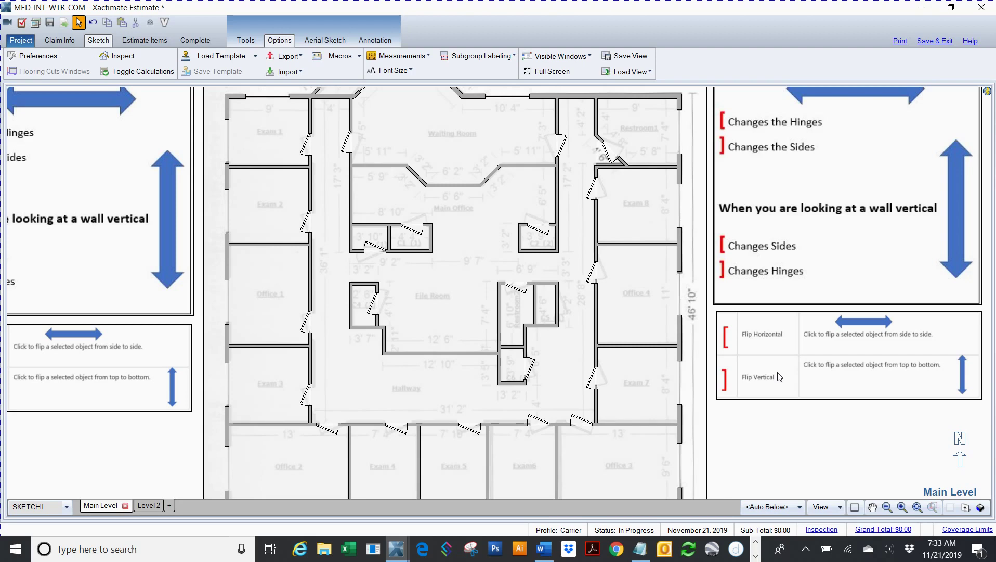
Hinge the Exam 1, Exam 2 and Office 1 doors at their lower ends, keeping them swinging into the rooms.
{"action": "left_click_drag", "start_coordinate": [305, 224], "coordinate": [307, 149]}
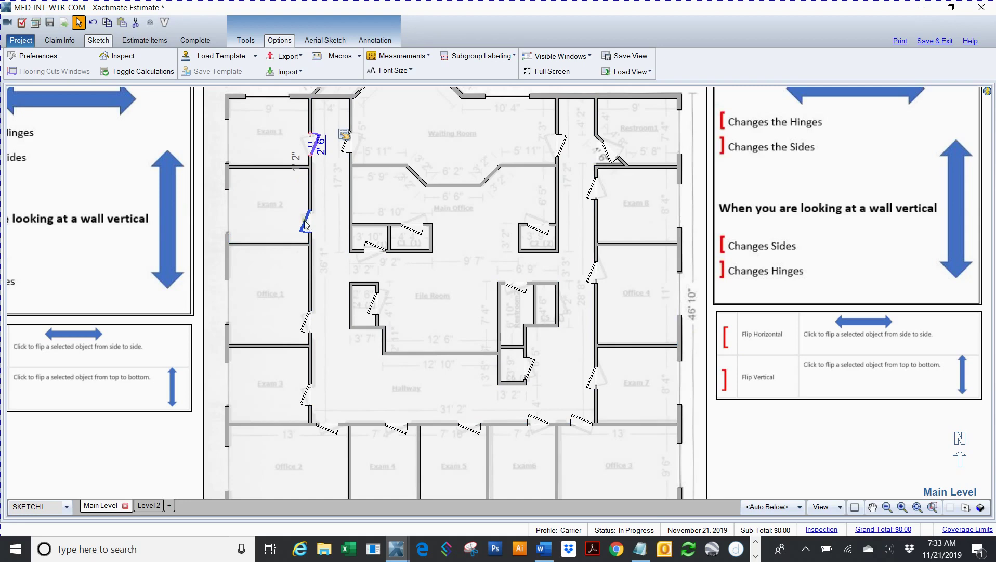
{"action": "key", "text": "bracketleft"}
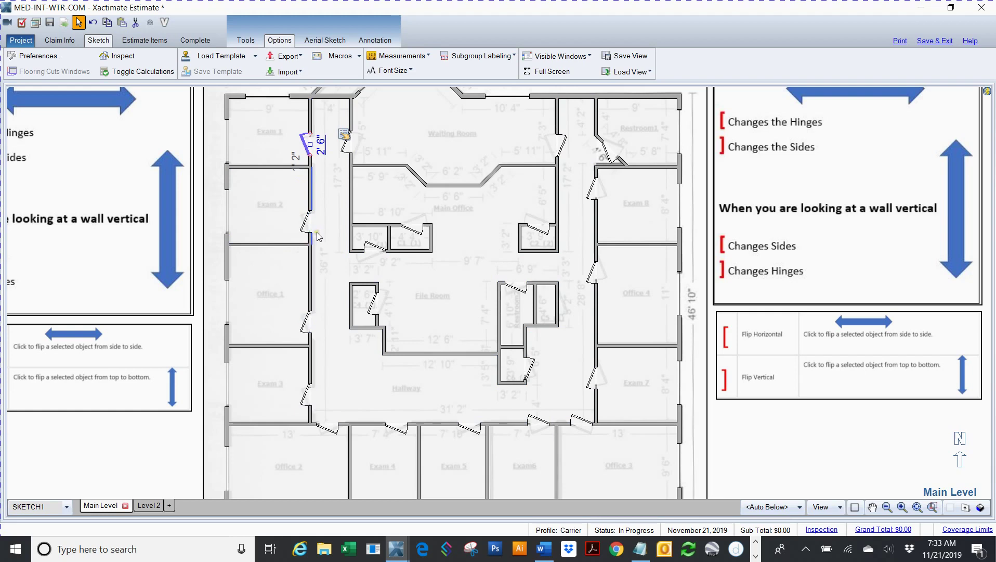
{"action": "left_click", "coordinate": [305, 224]}
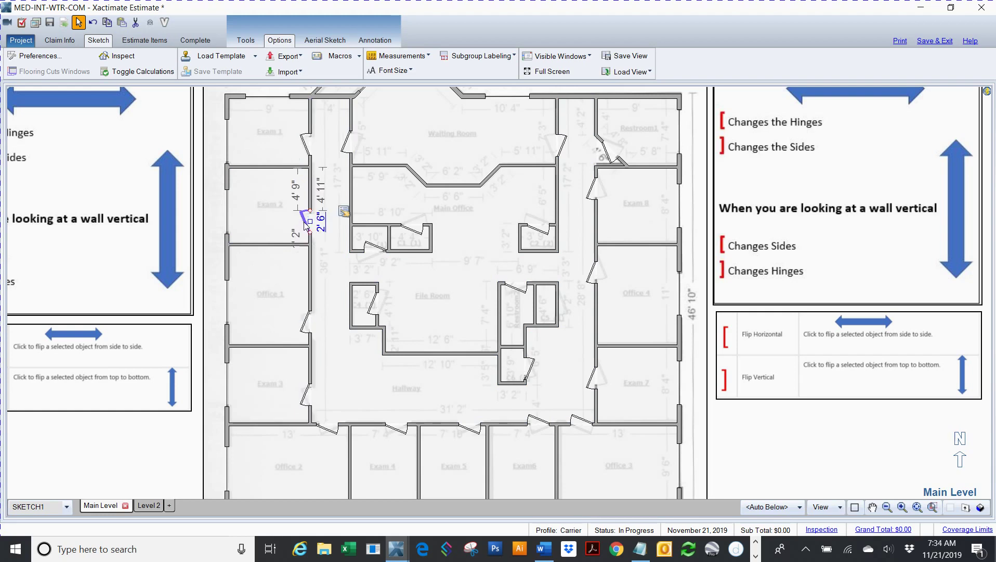
{"action": "key", "text": "bracketright"}
{"action": "left_click", "coordinate": [305, 327]}
{"action": "key", "text": "bracketright"}
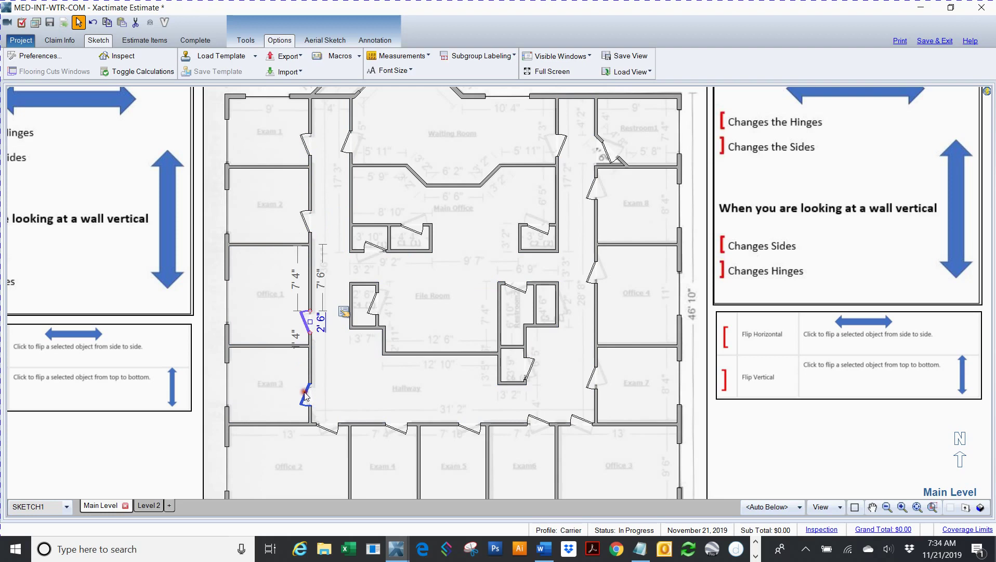
Hinge the Exam 3 door at its lower end and the Office 2 door at its east end, keeping both swinging into their rooms.
{"action": "left_click", "coordinate": [305, 395]}
{"action": "key", "text": "bracketright"}
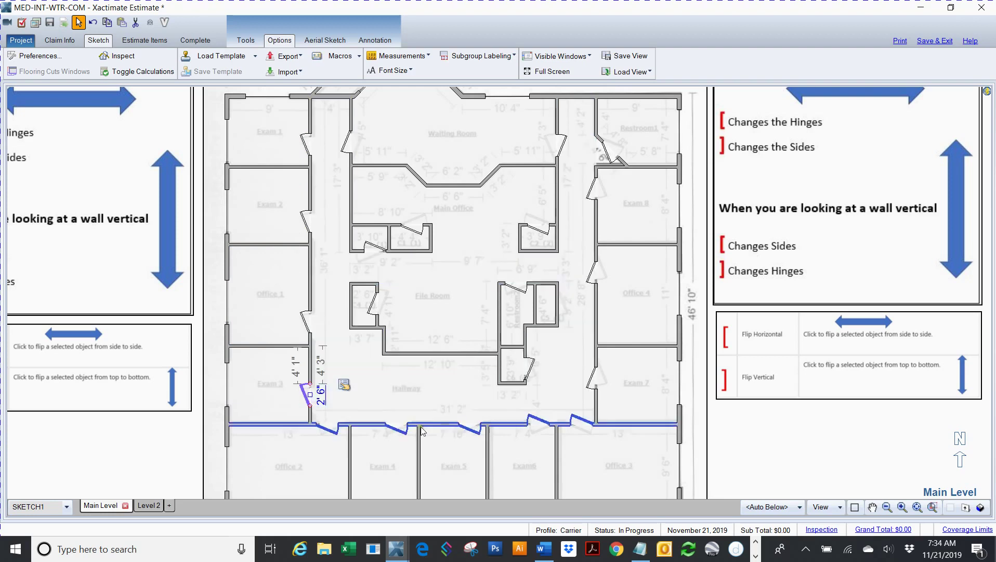
{"action": "left_click", "coordinate": [329, 429]}
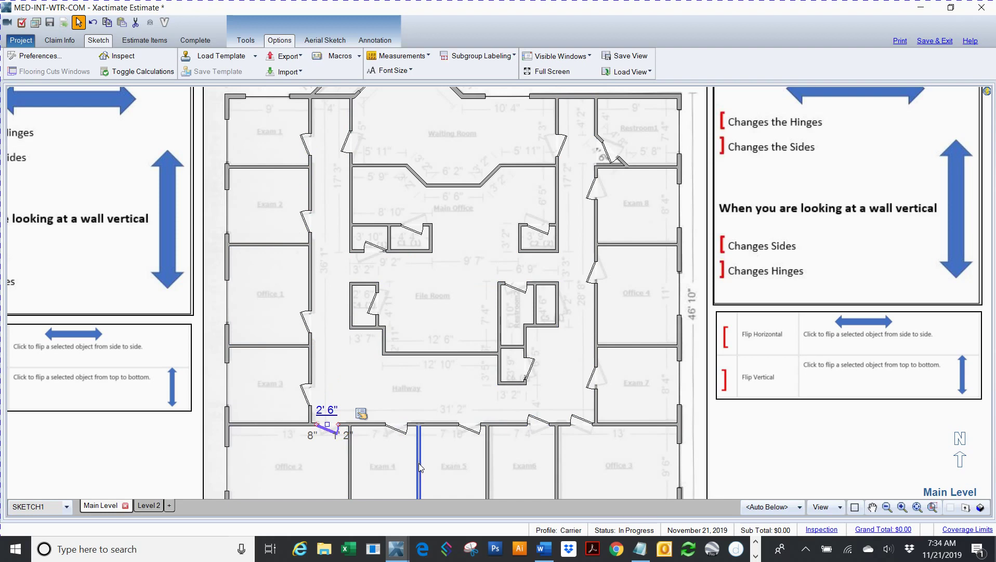
{"action": "key", "text": "bracketright"}
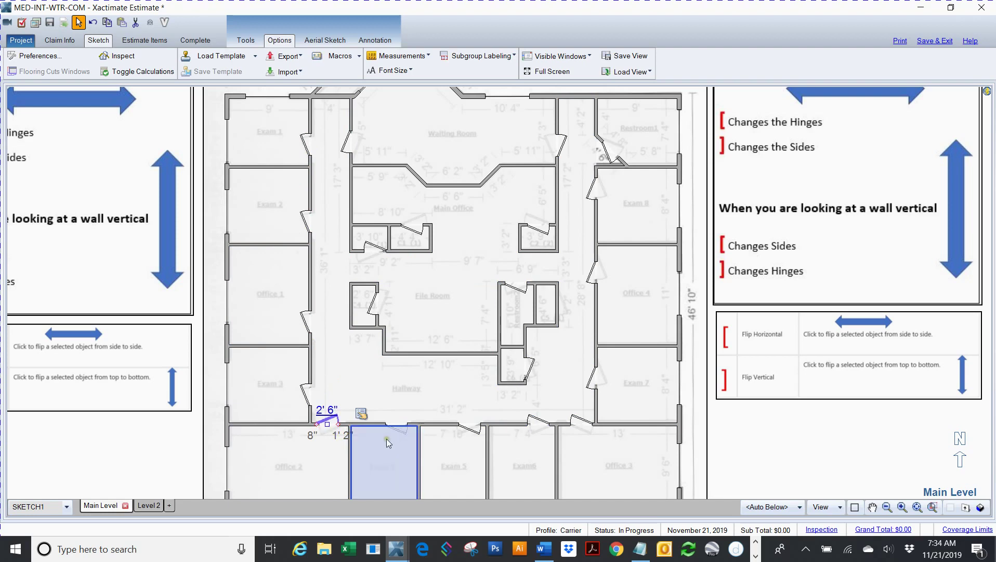
{"action": "key", "text": "bracketleft"}
{"action": "key", "text": "bracketright"}
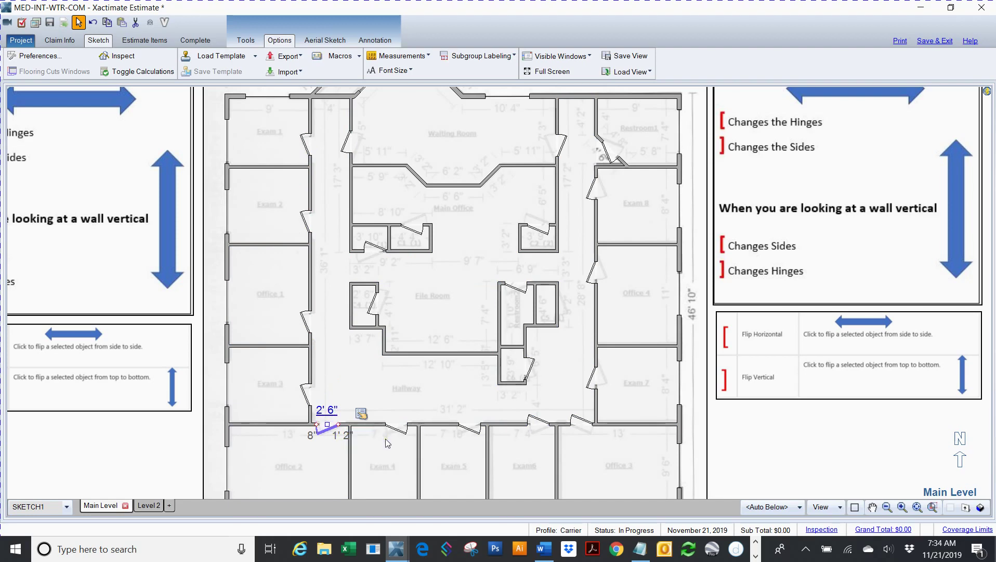
Hinge the Exam 4 and Exam 5 doors at their east ends and swing the Exam 6 and Office 3 doors into their rooms.
{"action": "left_click_drag", "start_coordinate": [327, 428], "coordinate": [396, 428]}
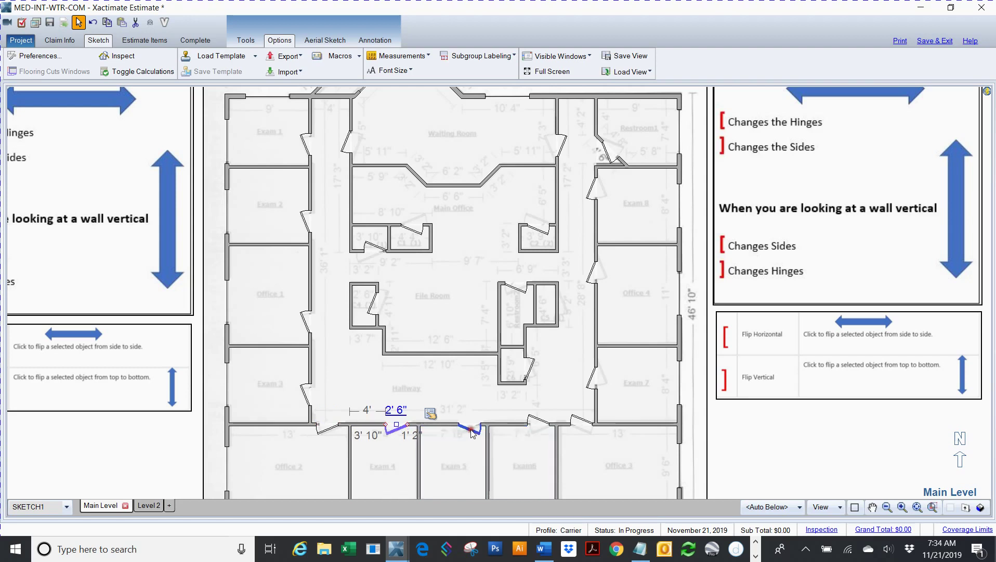
{"action": "left_click", "coordinate": [472, 431]}
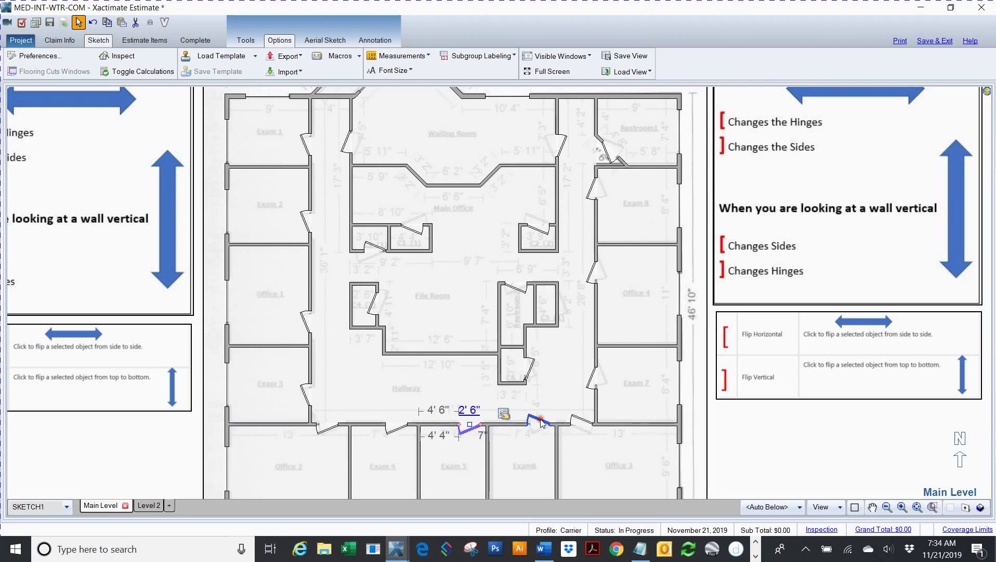
{"action": "left_click", "coordinate": [542, 422]}
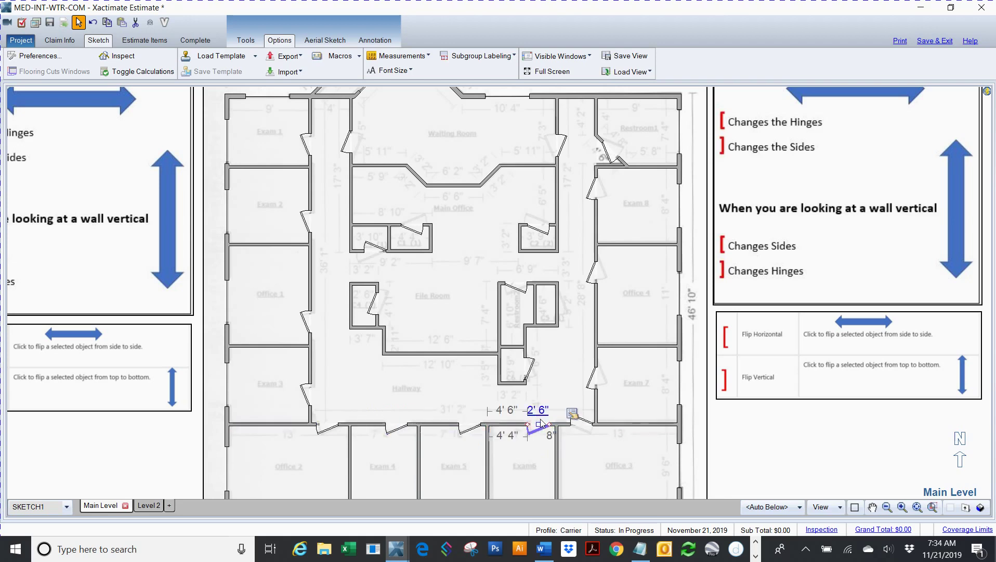
{"action": "left_click", "coordinate": [587, 422]}
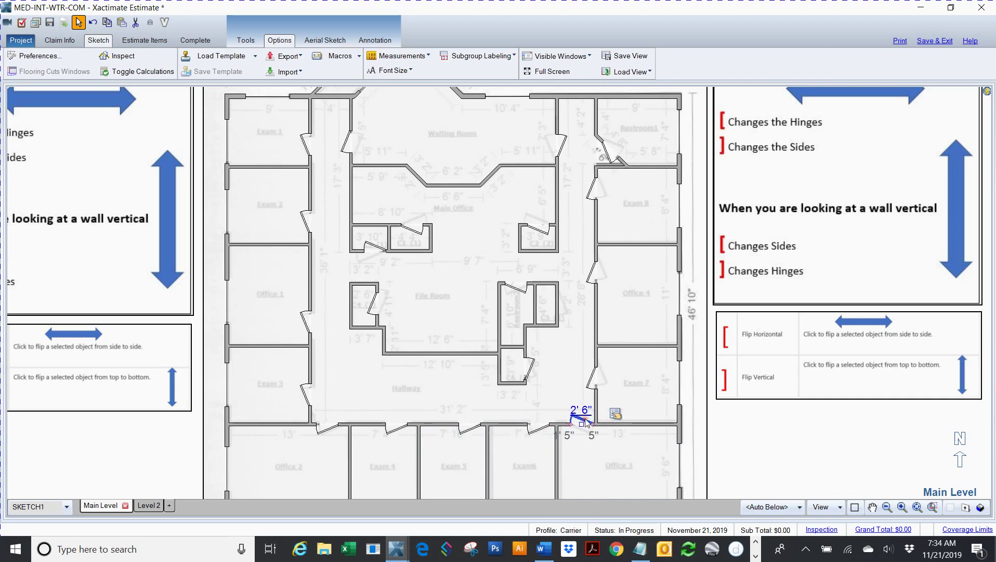
Flip the Exam 7, Office 4, Exam 8 and Restroom1 doors so that they swing into their rooms.
{"action": "left_click", "coordinate": [591, 385]}
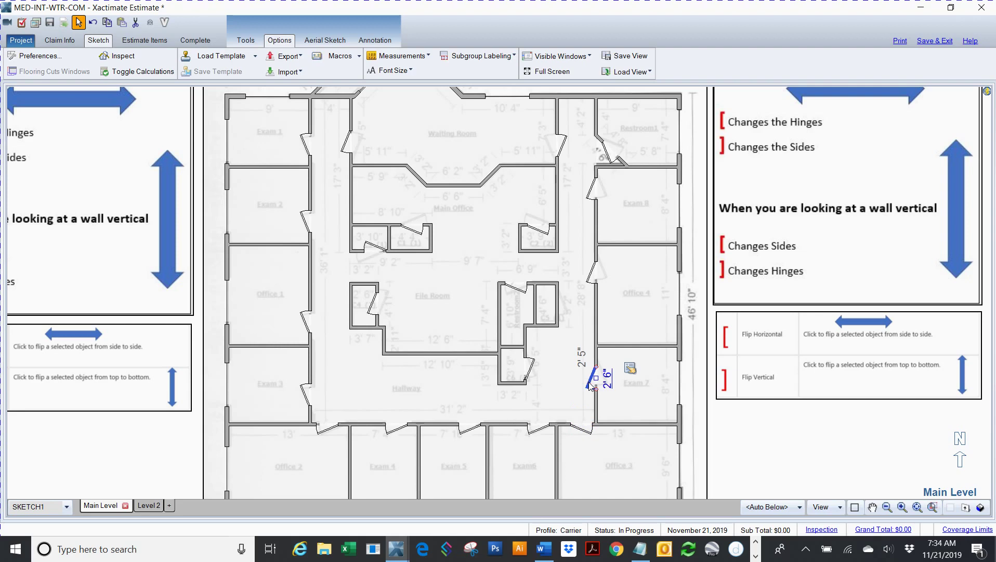
{"action": "key", "text": "bracketleft"}
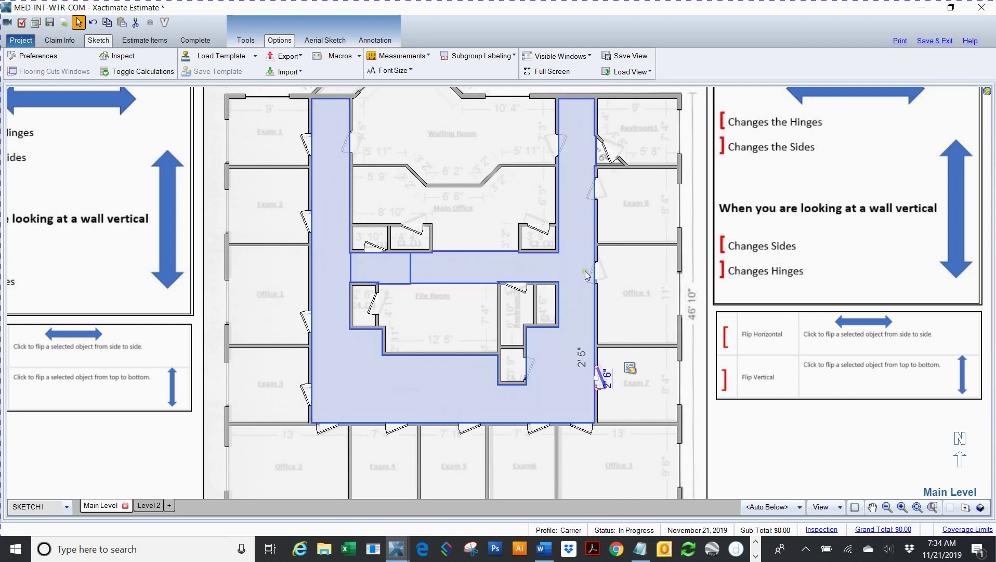
{"action": "left_click", "coordinate": [591, 276]}
{"action": "key", "text": "bracketleft"}
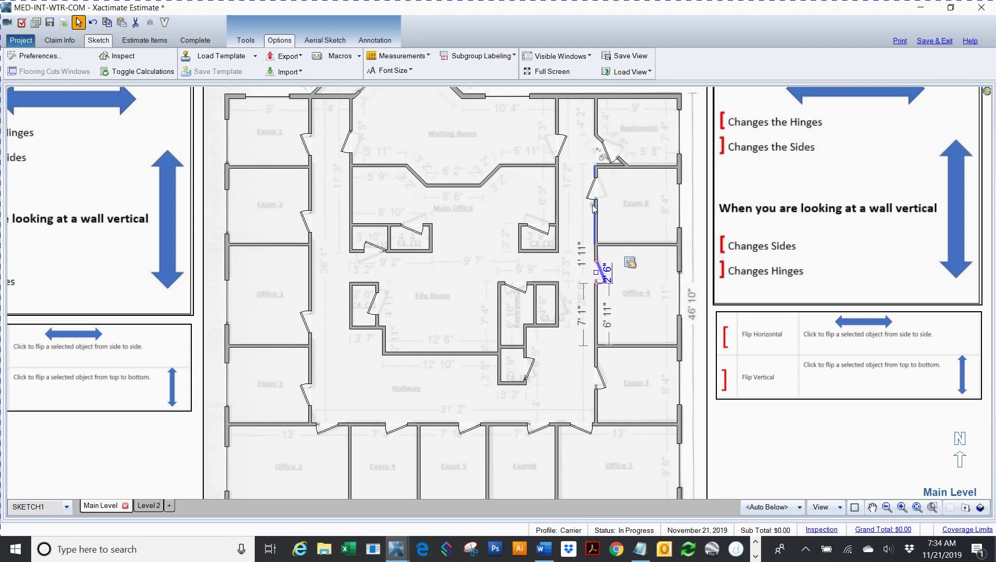
{"action": "left_click", "coordinate": [592, 193]}
Swing the Waiting Room's east door into the Waiting Room and the closet door at the Main Office's southeast corner into the Main Office.
{"action": "left_click_drag", "start_coordinate": [592, 194], "coordinate": [561, 151]}
{"action": "key", "text": "bracketleft"}
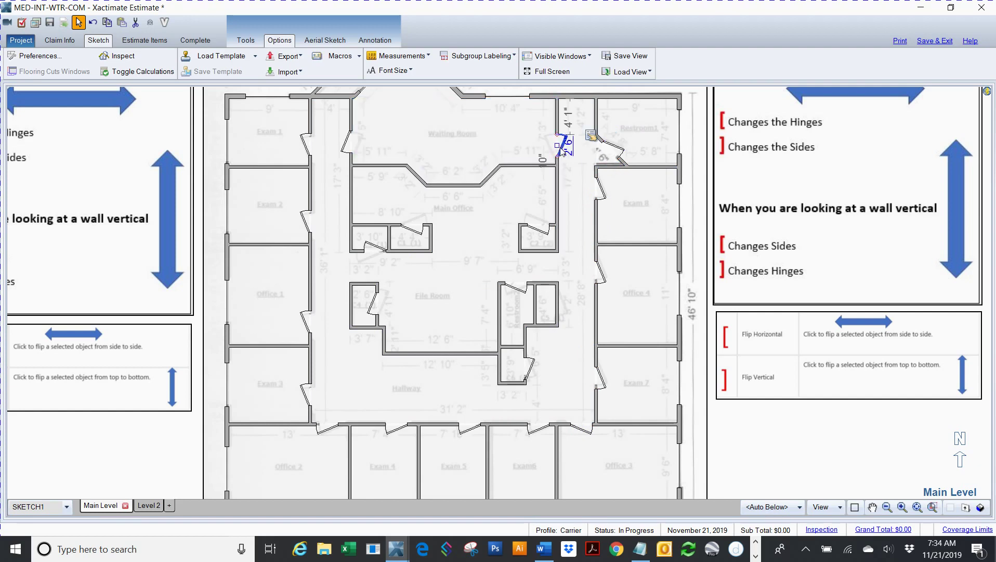
{"action": "left_click_drag", "start_coordinate": [563, 152], "coordinate": [538, 232]}
{"action": "key", "text": "bracketright"}
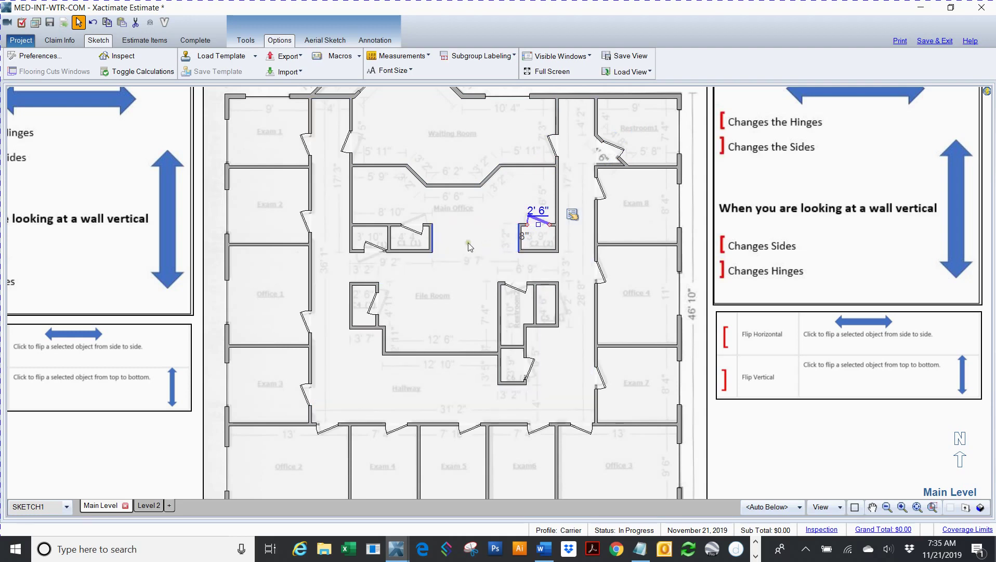
Swing the Main Office's southwest closet door and the File Room closet door outward, and hinge the door of the restroom beside the File Room at its east end.
{"action": "left_click", "coordinate": [413, 233]}
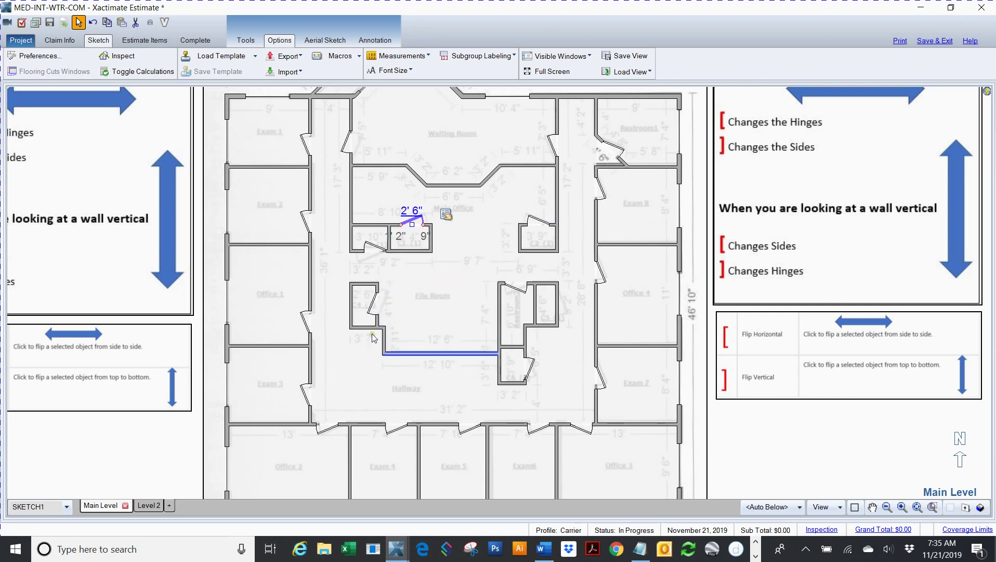
{"action": "left_click", "coordinate": [372, 305]}
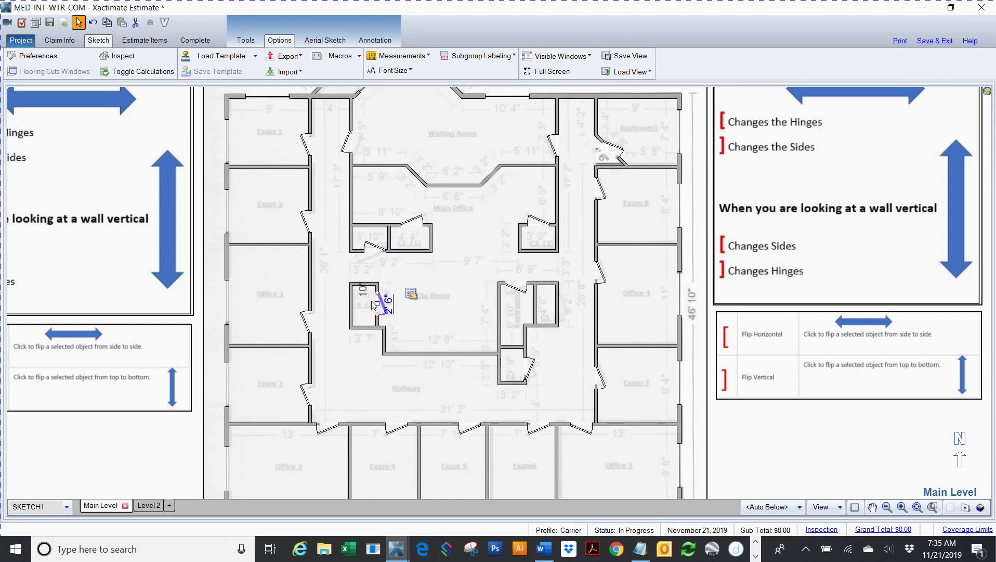
{"action": "left_click", "coordinate": [518, 292]}
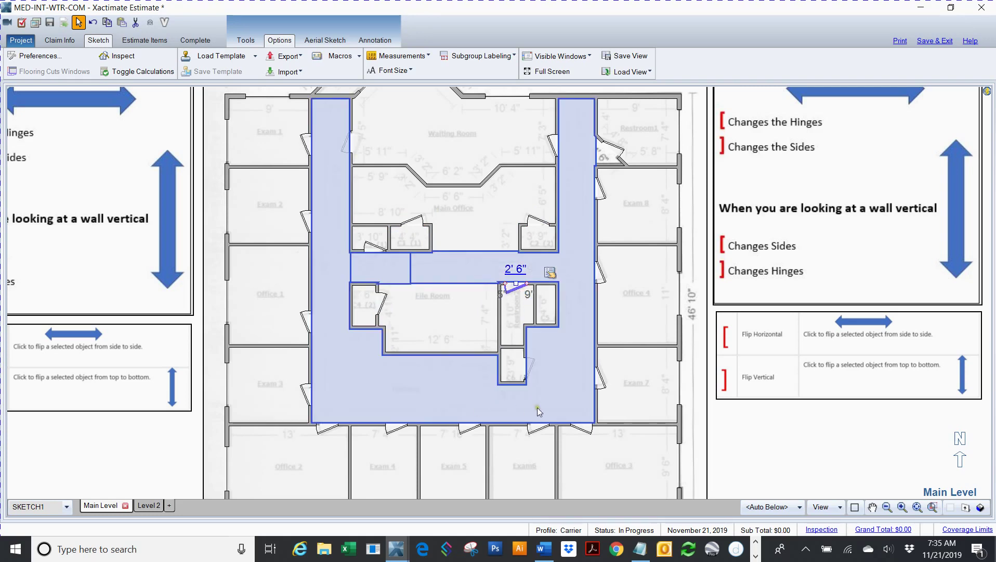
Swing the Waiting Room's west door into the room and the hallway closet door north of the File Room out into the hallway, hinged east.
{"action": "left_click", "coordinate": [348, 145]}
{"action": "key", "text": "bracketleft"}
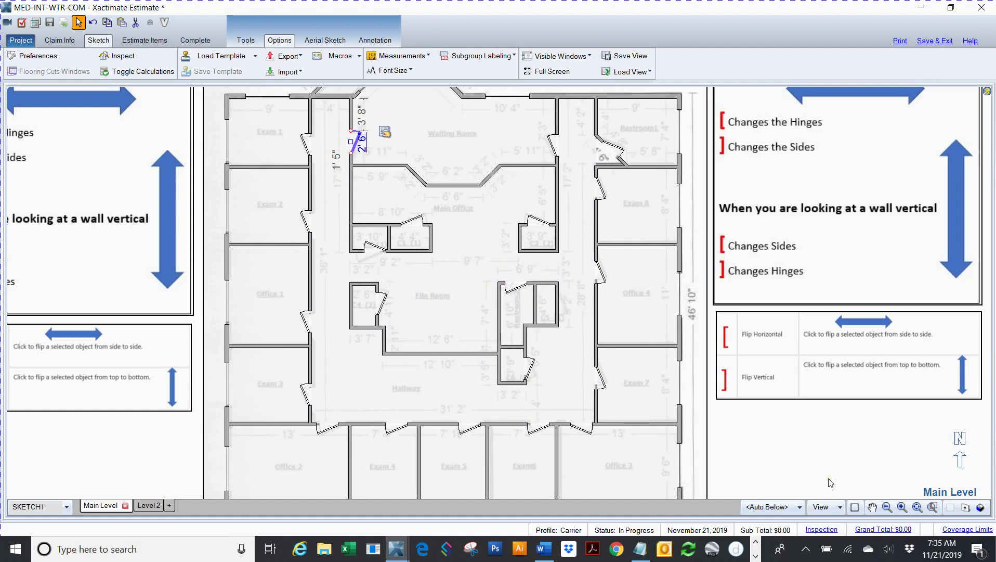
{"action": "left_click", "coordinate": [375, 248]}
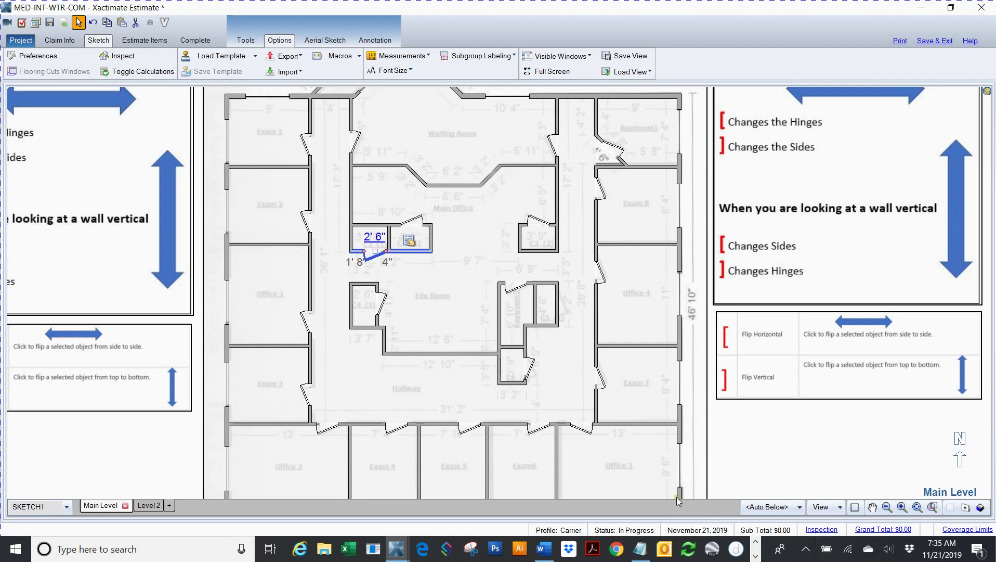
Delete all the windows in the building's west, south, east and north outer walls, including the Waiting Room's north window.
{"action": "scroll", "coordinate": [670, 332], "scroll_direction": "down", "scroll_amount": 1}
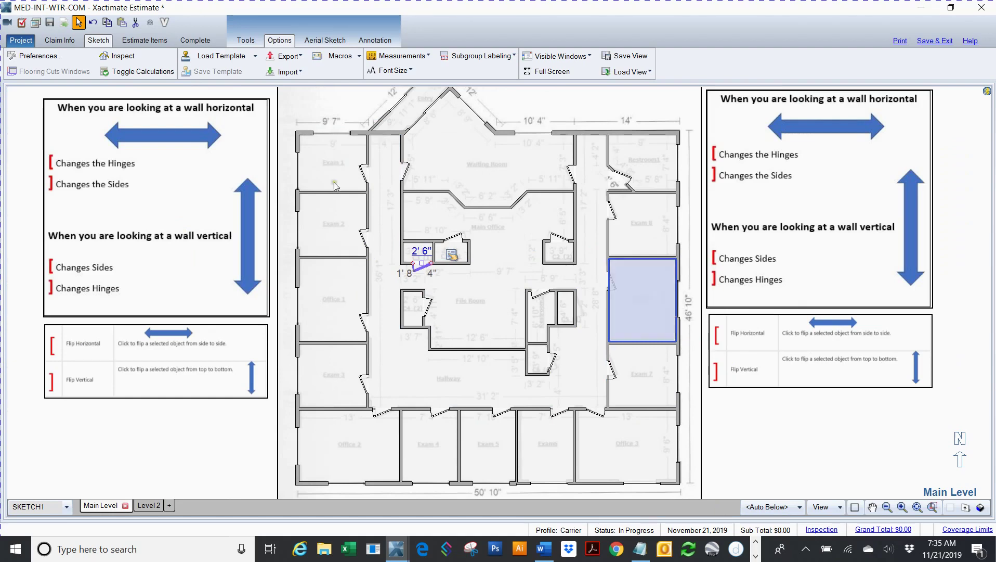
{"action": "left_click", "coordinate": [299, 174]}
{"action": "left_click", "coordinate": [297, 229], "text": "ctrl"}
{"action": "left_click", "coordinate": [298, 312], "text": "ctrl"}
{"action": "left_click", "coordinate": [298, 375], "text": "ctrl"}
{"action": "left_click", "coordinate": [298, 450], "text": "ctrl"}
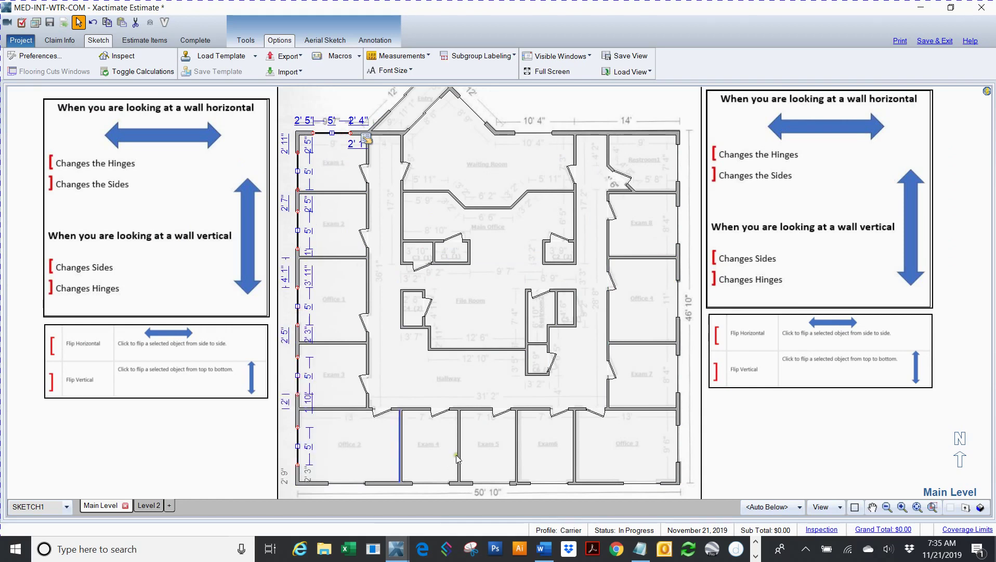
{"action": "left_click", "coordinate": [343, 484], "text": "ctrl"}
{"action": "left_click", "coordinate": [431, 483], "text": "ctrl"}
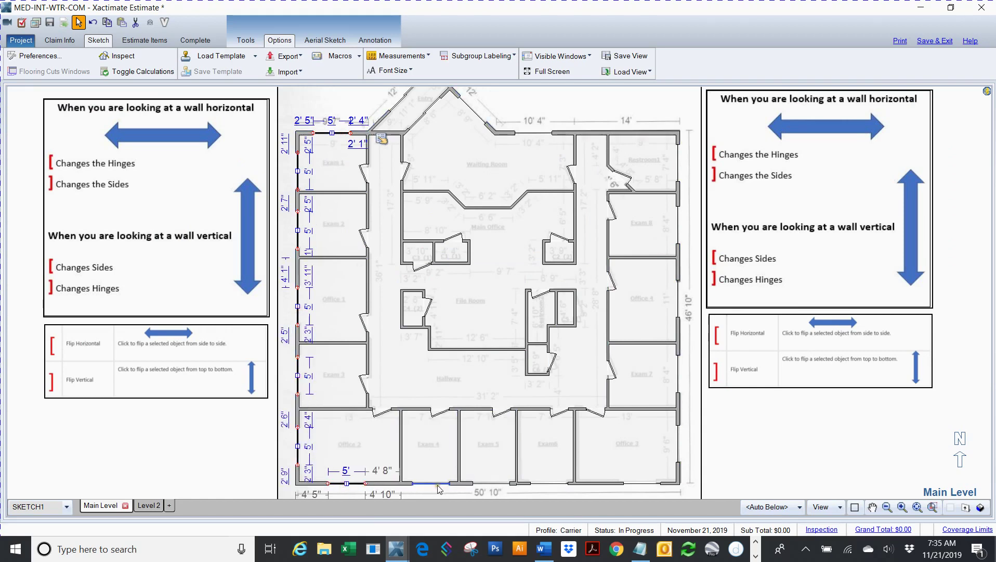
{"action": "left_click", "coordinate": [497, 484], "text": "ctrl"}
{"action": "left_click", "coordinate": [548, 483], "text": "ctrl"}
{"action": "left_click", "coordinate": [642, 484], "text": "ctrl"}
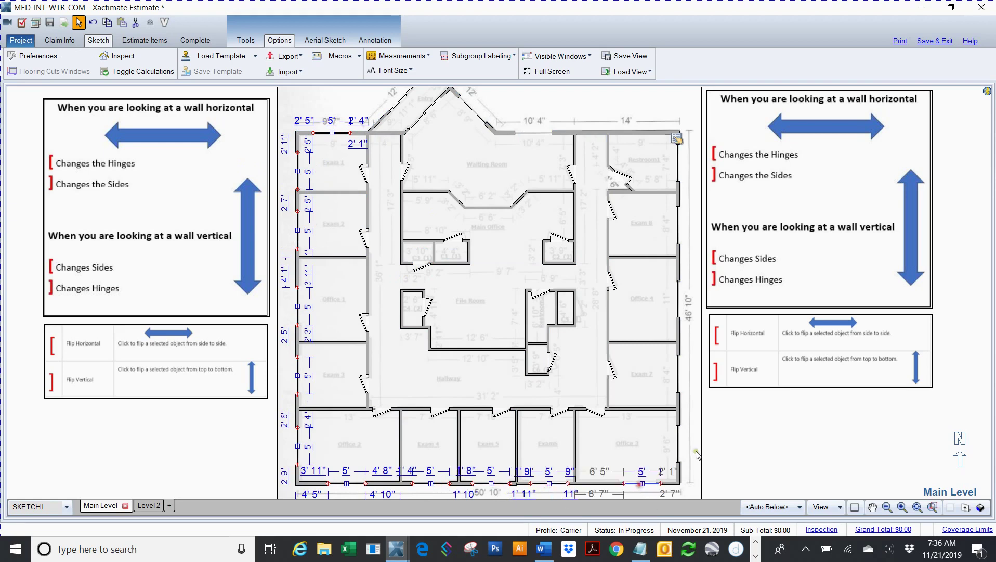
{"action": "left_click", "coordinate": [679, 447], "text": "ctrl"}
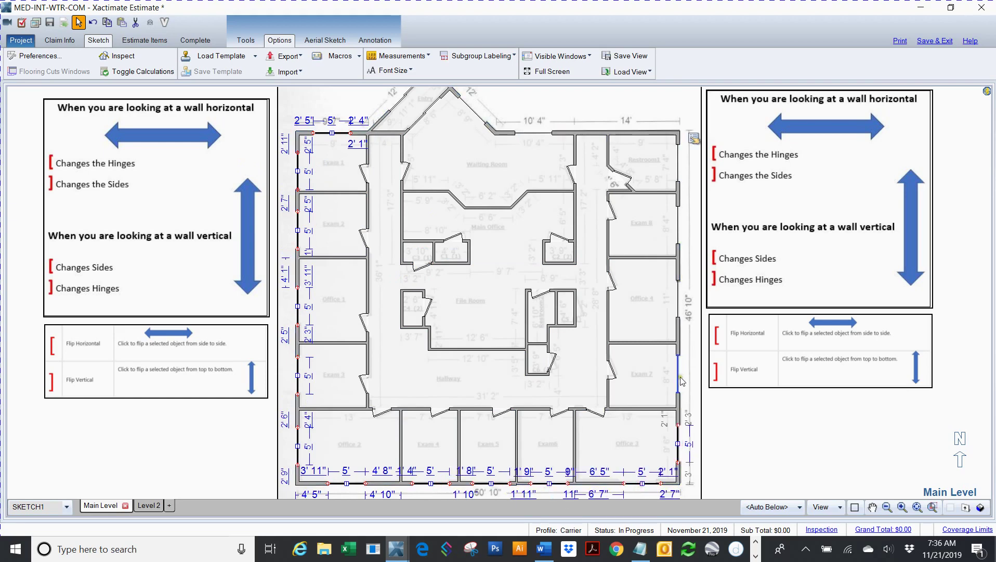
{"action": "left_click", "coordinate": [680, 379], "text": "ctrl"}
{"action": "left_click", "coordinate": [680, 310], "text": "ctrl"}
{"action": "left_click", "coordinate": [679, 229], "text": "ctrl"}
{"action": "left_click", "coordinate": [677, 162], "text": "ctrl"}
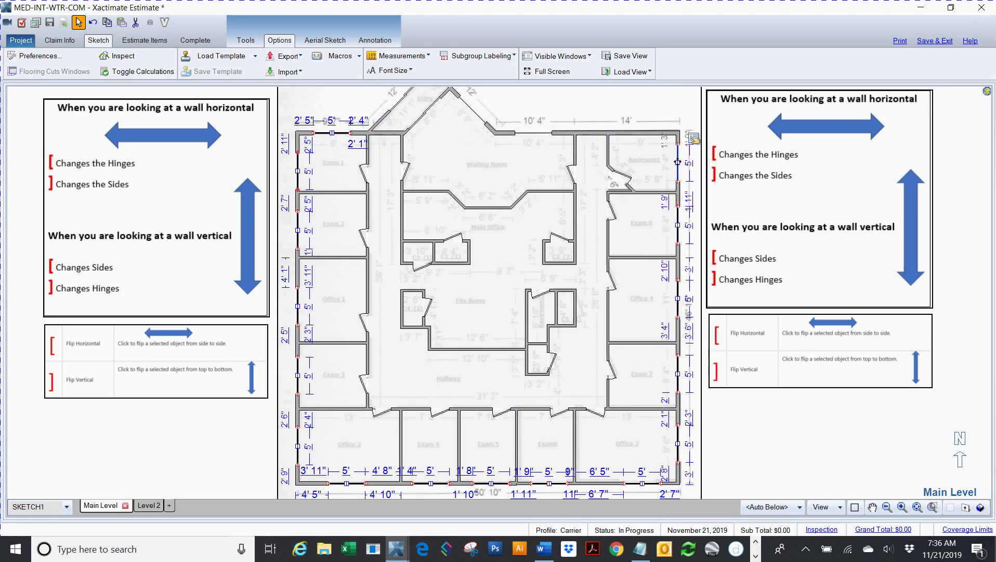
{"action": "key", "text": "Escape"}
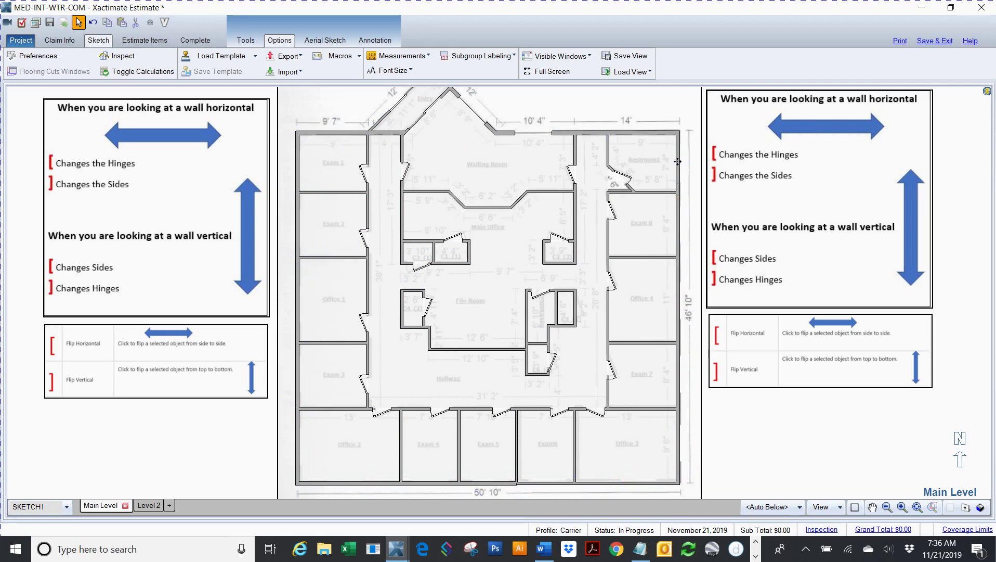
{"action": "left_click", "coordinate": [539, 133]}
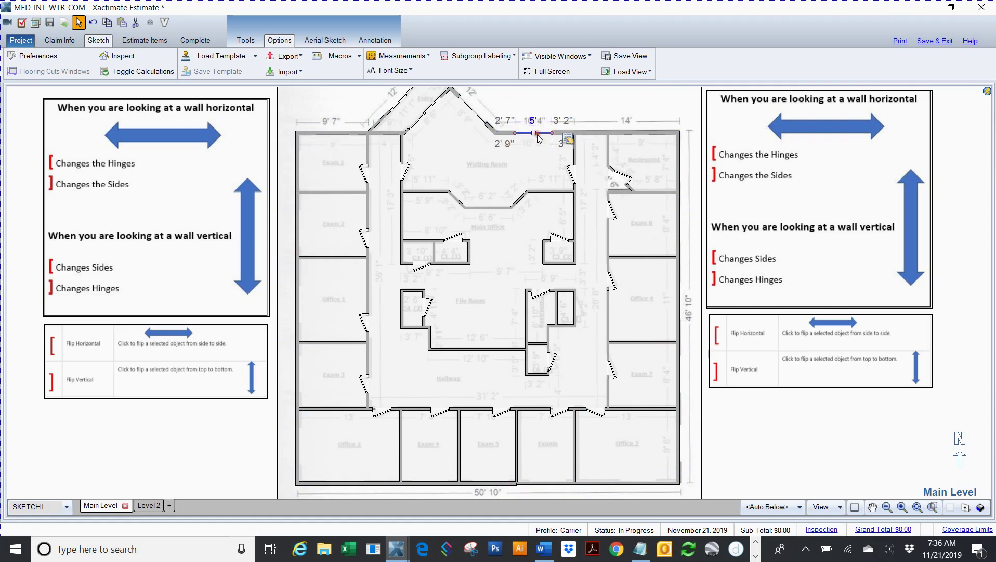
{"action": "key", "text": "Escape"}
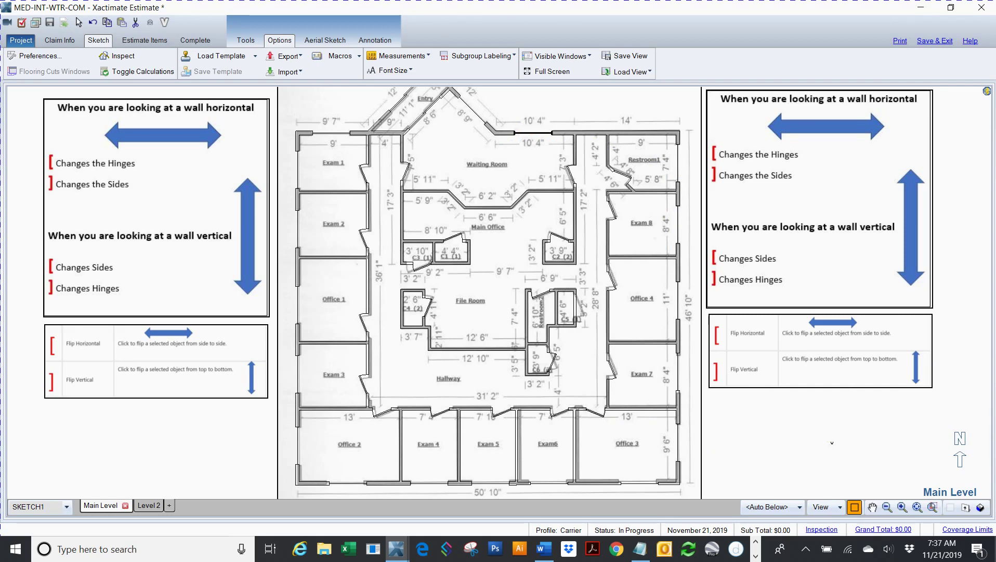
Delete the windows along the south and west outer walls and the window in Exam 1's north wall.
{"action": "key", "text": "Escape"}
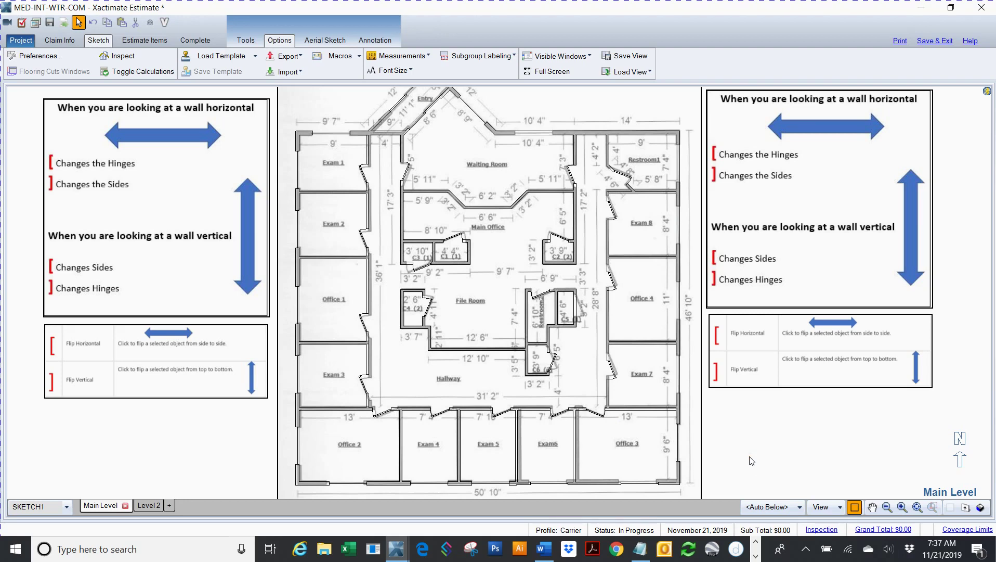
{"action": "left_click", "coordinate": [640, 482]}
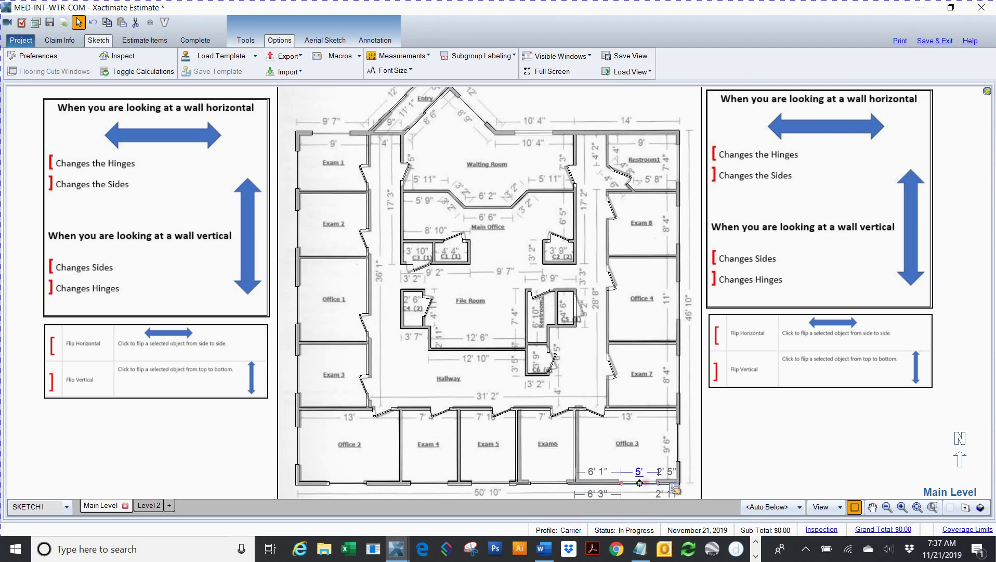
{"action": "left_click", "coordinate": [546, 483], "text": "ctrl"}
{"action": "left_click", "coordinate": [488, 482], "text": "ctrl"}
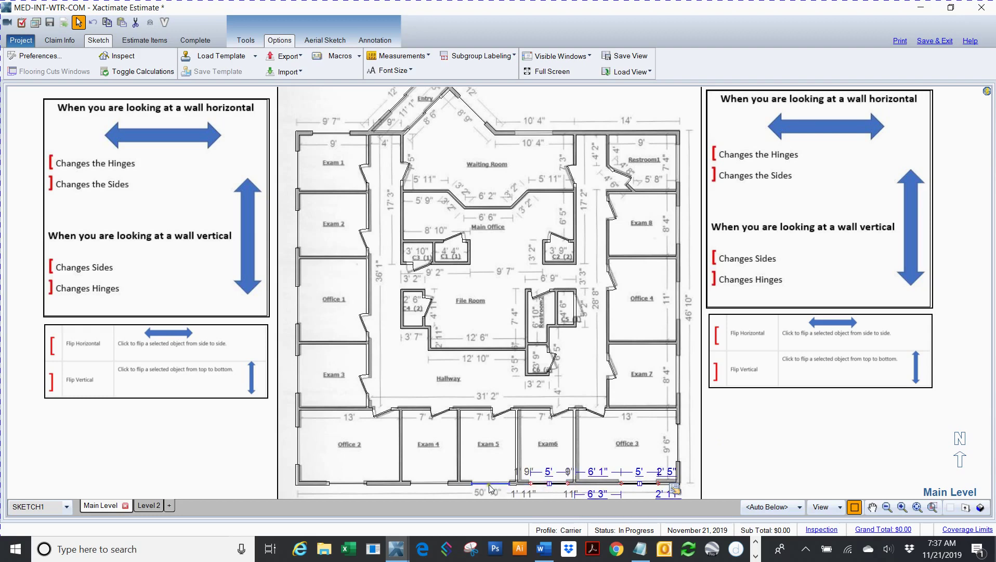
{"action": "left_click", "coordinate": [429, 483], "text": "ctrl"}
{"action": "left_click", "coordinate": [347, 482], "text": "ctrl"}
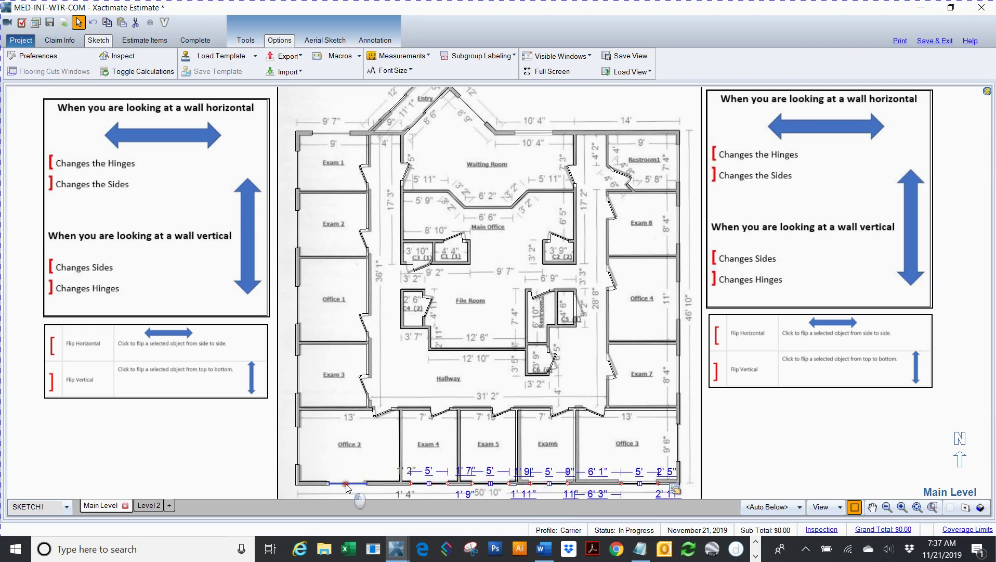
{"action": "left_click", "coordinate": [298, 446], "text": "ctrl"}
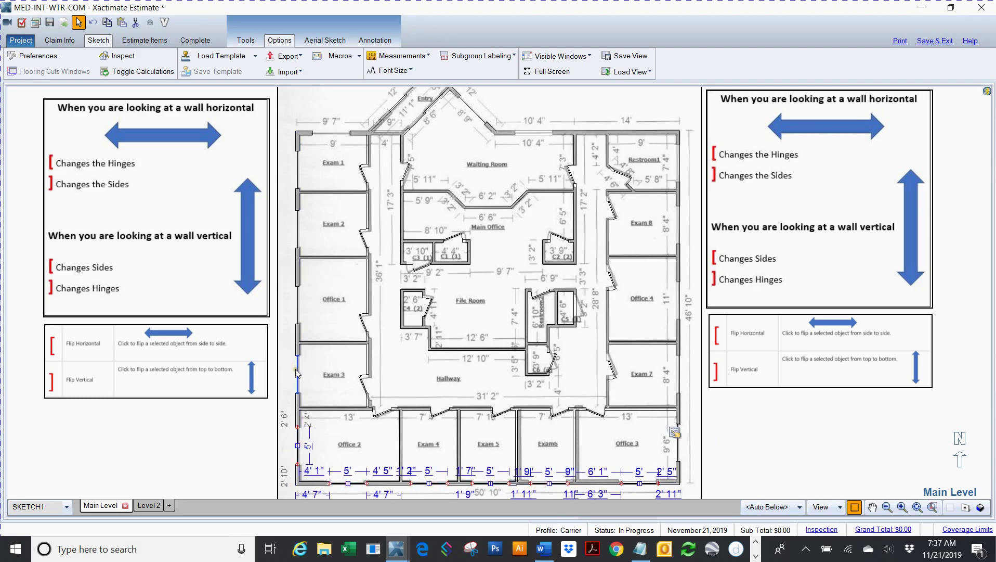
{"action": "left_click", "coordinate": [298, 374], "text": "ctrl"}
{"action": "left_click", "coordinate": [298, 305], "text": "ctrl"}
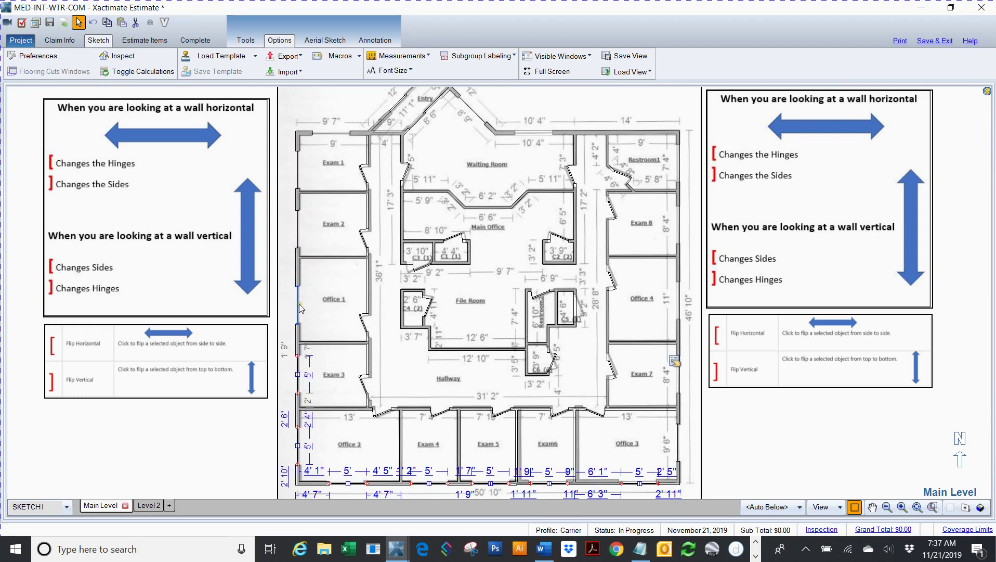
{"action": "left_click", "coordinate": [299, 237], "text": "ctrl"}
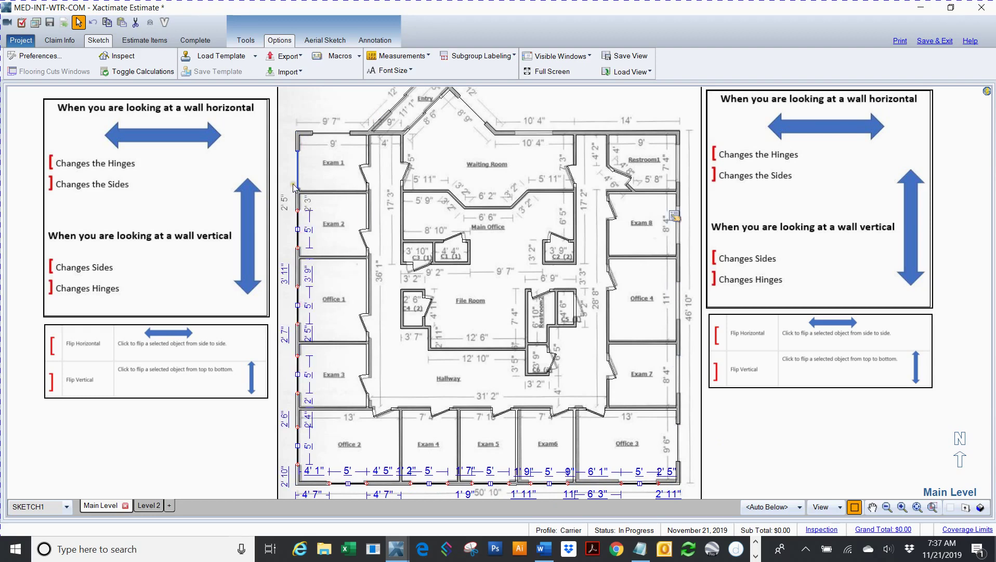
{"action": "left_click", "coordinate": [299, 177], "text": "ctrl"}
{"action": "left_click", "coordinate": [335, 133], "text": "ctrl"}
{"action": "key", "text": "Escape"}
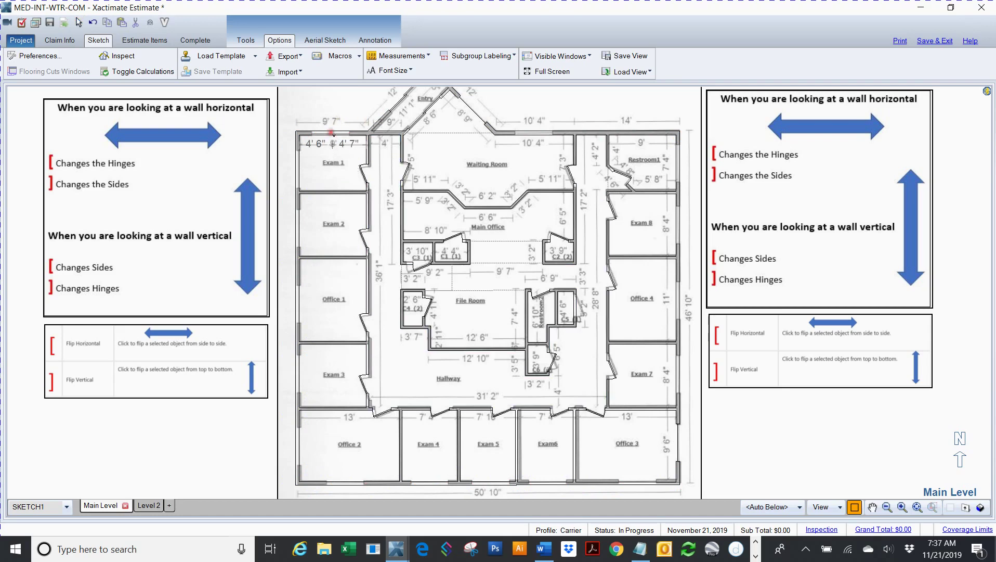
Place a window in Exam 1's north wall and check it in 3D.
{"action": "left_click", "coordinate": [333, 133]}
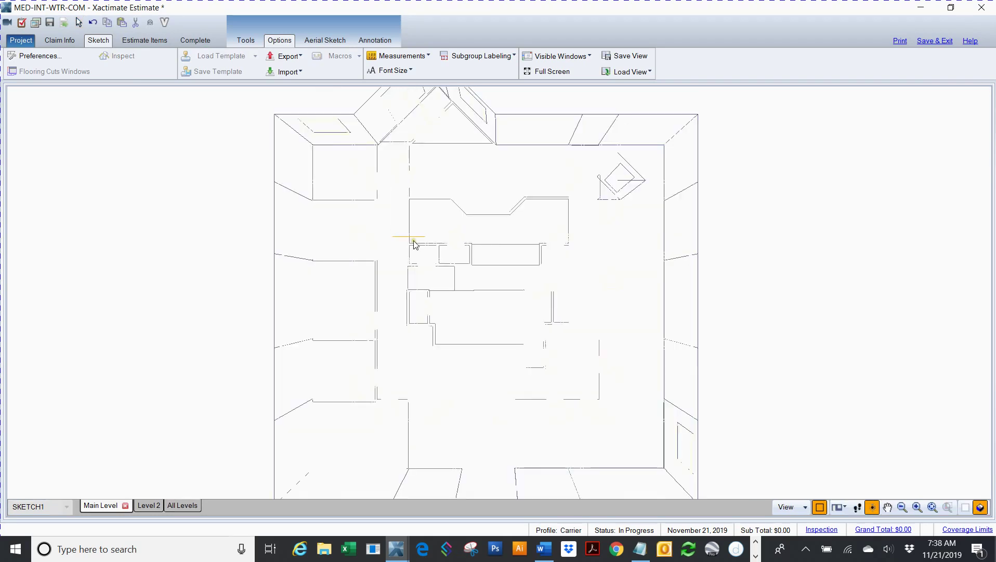
{"action": "mouse_move", "coordinate": [409, 241]}
{"action": "left_mouse_down"}
{"action": "mouse_move", "coordinate": [472, 197]}
{"action": "mouse_move", "coordinate": [492, 142]}
{"action": "mouse_move", "coordinate": [487, 164]}
{"action": "mouse_move", "coordinate": [241, 229]}
{"action": "left_mouse_up"}
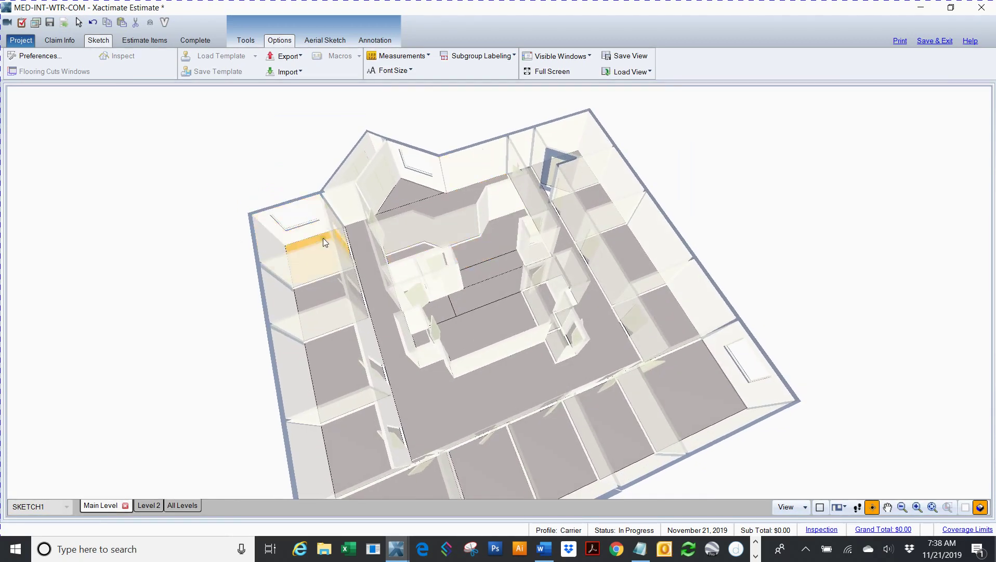
{"action": "scroll", "coordinate": [323, 238], "scroll_direction": "up", "scroll_amount": 3}
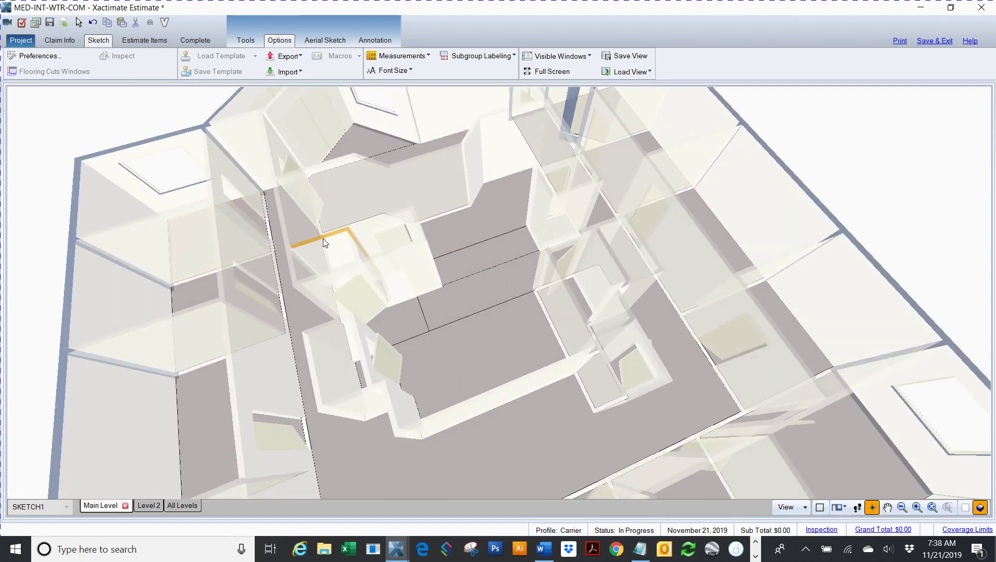
{"action": "key", "text": "Escape"}
Set Exam 1's north window to 6' wide, 2' base height and 2' high, and check it in 3D.
{"action": "left_click", "coordinate": [323, 140]}
{"action": "left_click", "coordinate": [330, 134]}
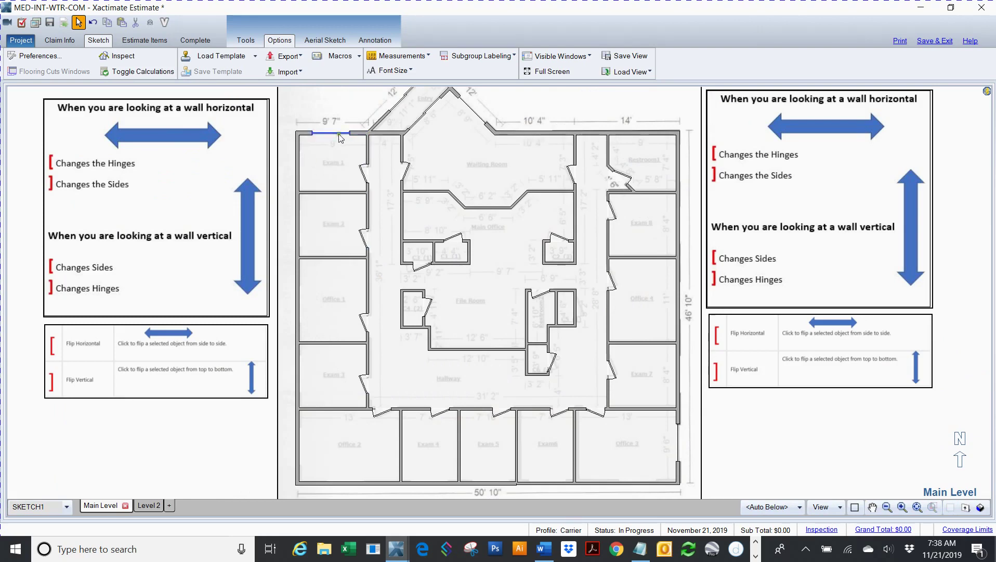
{"action": "left_click", "coordinate": [366, 139]}
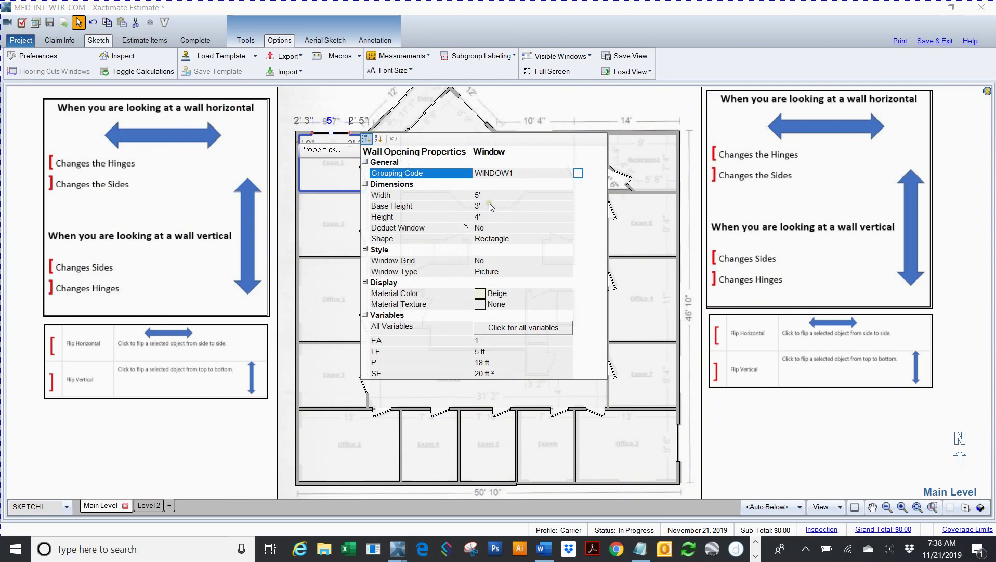
{"action": "left_click", "coordinate": [426, 197]}
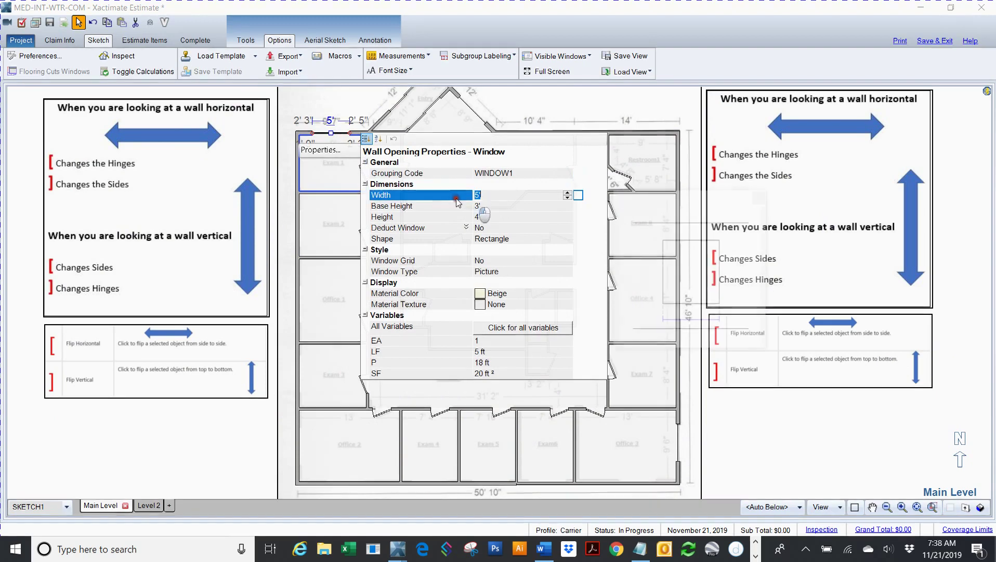
{"action": "type", "text": "6"}
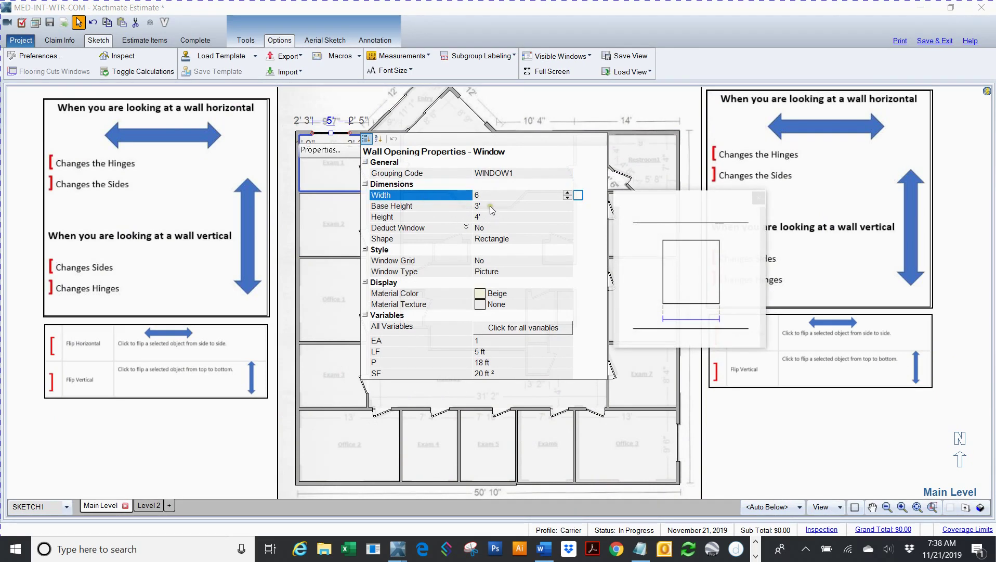
{"action": "left_click", "coordinate": [409, 208]}
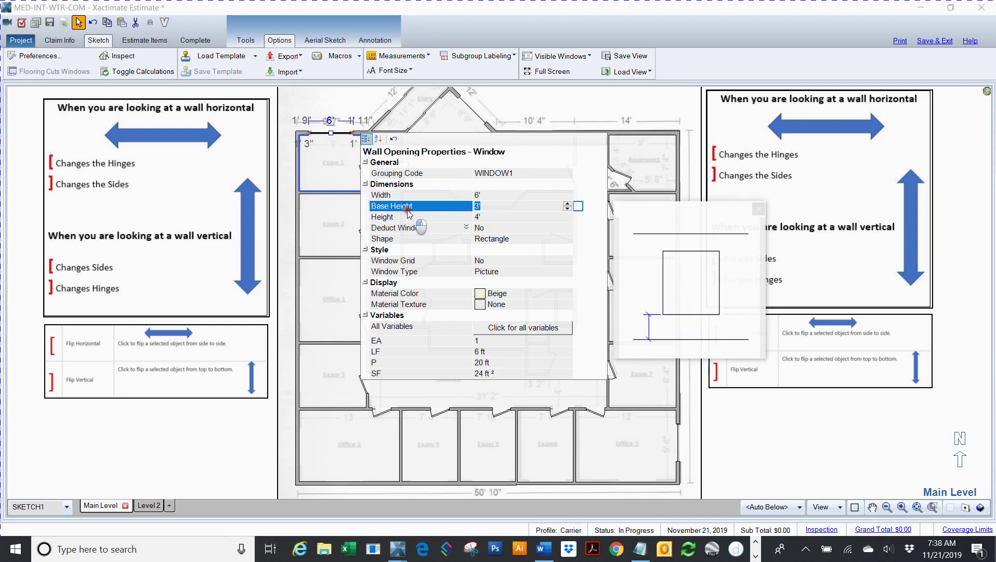
{"action": "type", "text": "2"}
{"action": "left_click", "coordinate": [488, 218]}
{"action": "type", "text": "2"}
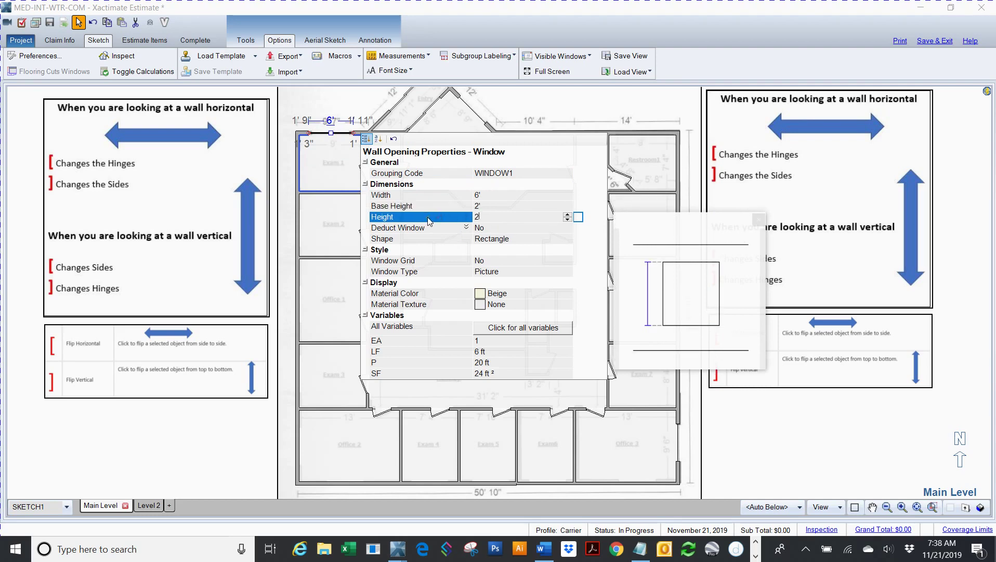
{"action": "left_click", "coordinate": [314, 108]}
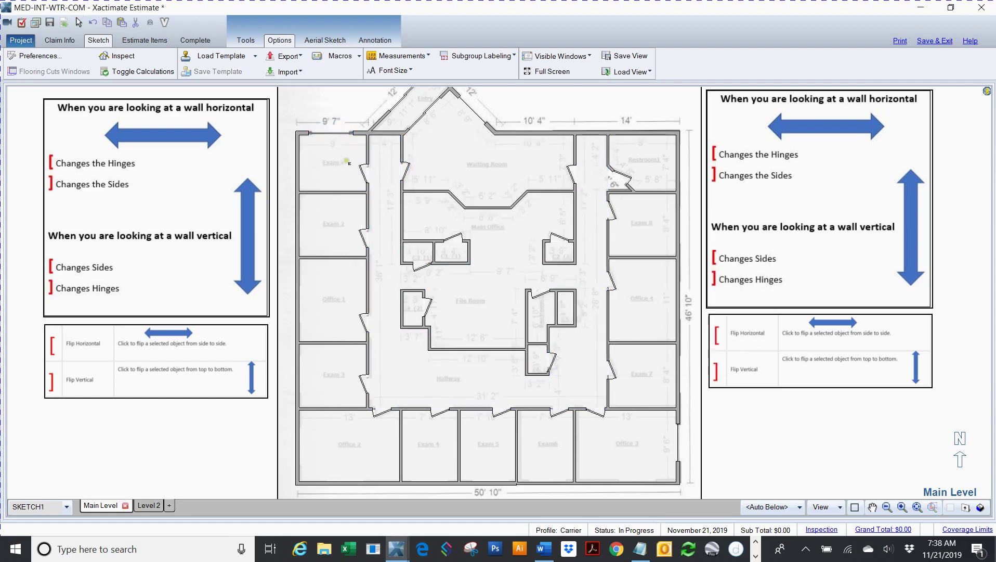
{"action": "key", "text": "F3"}
{"action": "mouse_move", "coordinate": [356, 156]}
{"action": "left_mouse_down"}
{"action": "mouse_move", "coordinate": [422, 115]}
{"action": "mouse_move", "coordinate": [245, 304]}
{"action": "left_mouse_up"}
{"action": "scroll", "coordinate": [303, 253], "scroll_direction": "up", "scroll_amount": 5}
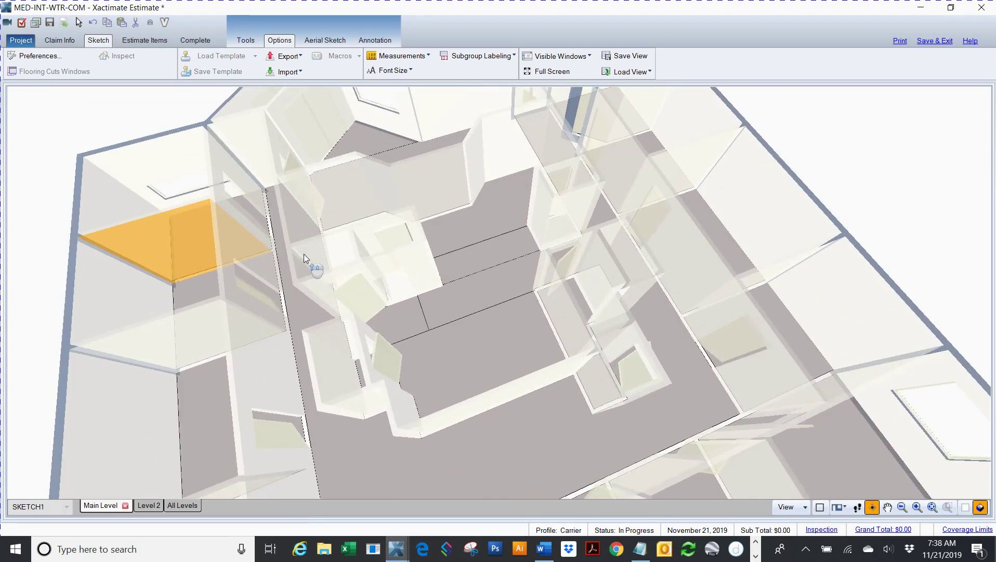
{"action": "key", "text": "F3"}
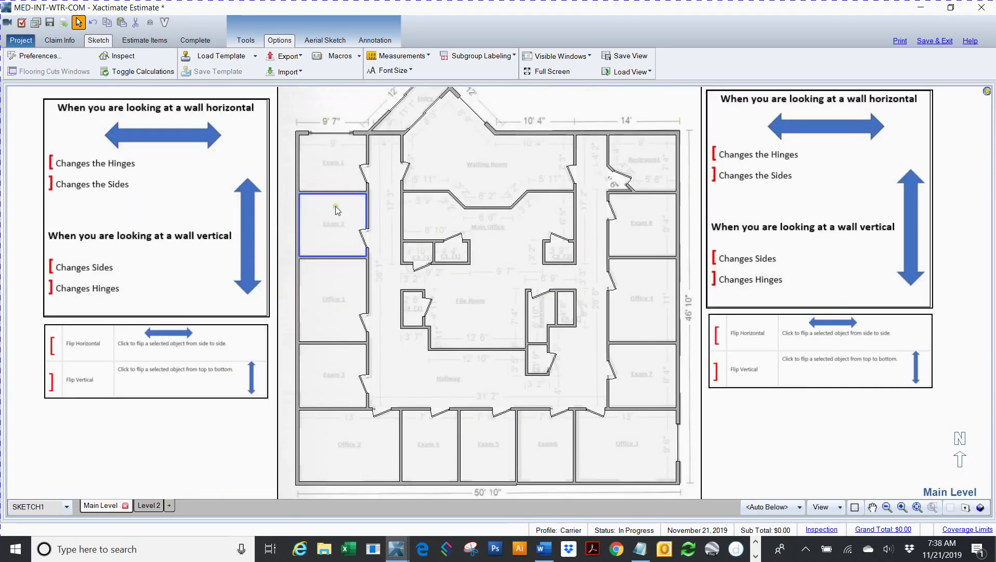
Copy Exam 1's north window and place copies in the west outer wall at Exam 1, Exam 2, Office 1, Exam 3 and Office 2.
{"action": "left_click", "coordinate": [337, 137]}
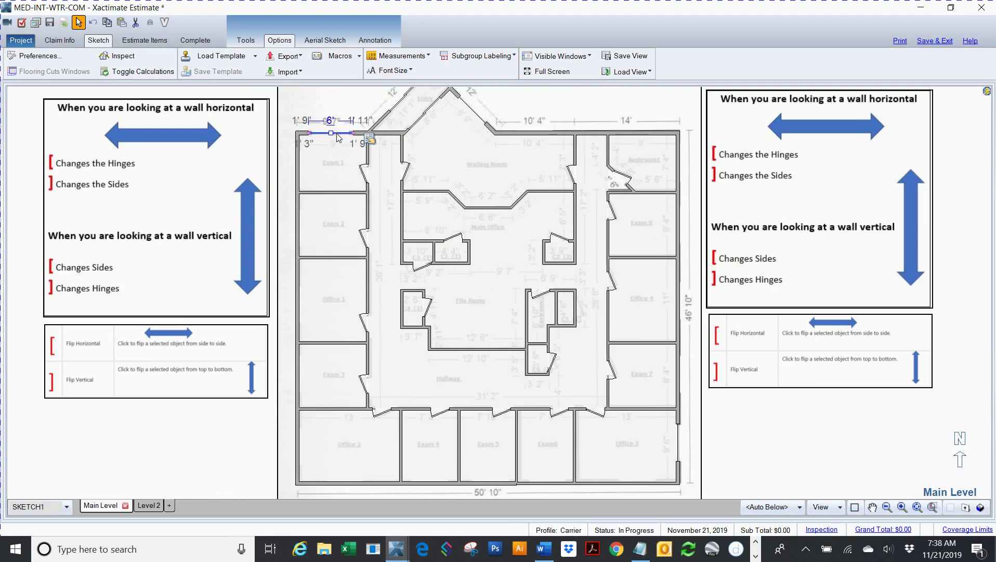
{"action": "key", "text": "Delete"}
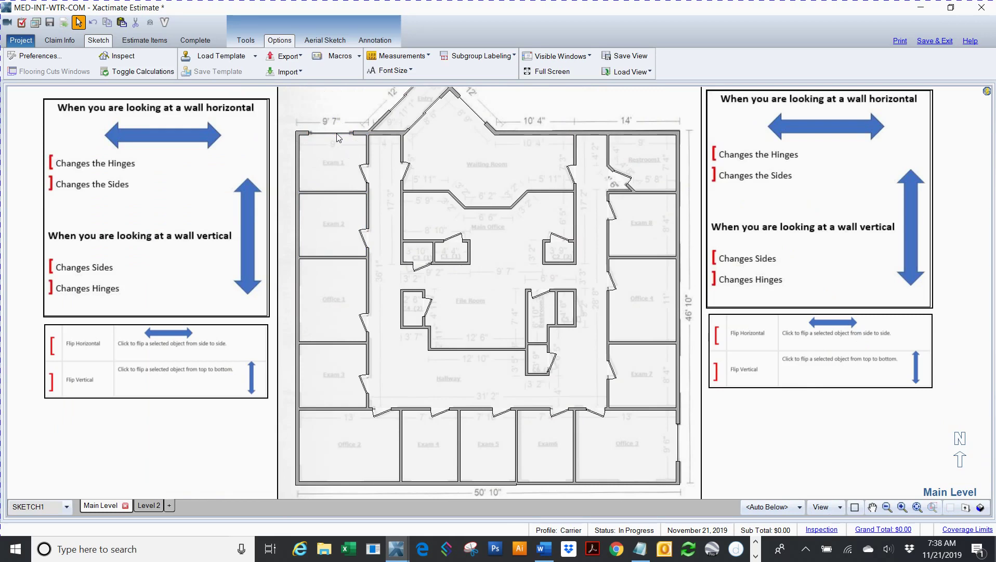
{"action": "left_click", "coordinate": [309, 135]}
{"action": "left_click", "coordinate": [298, 191]}
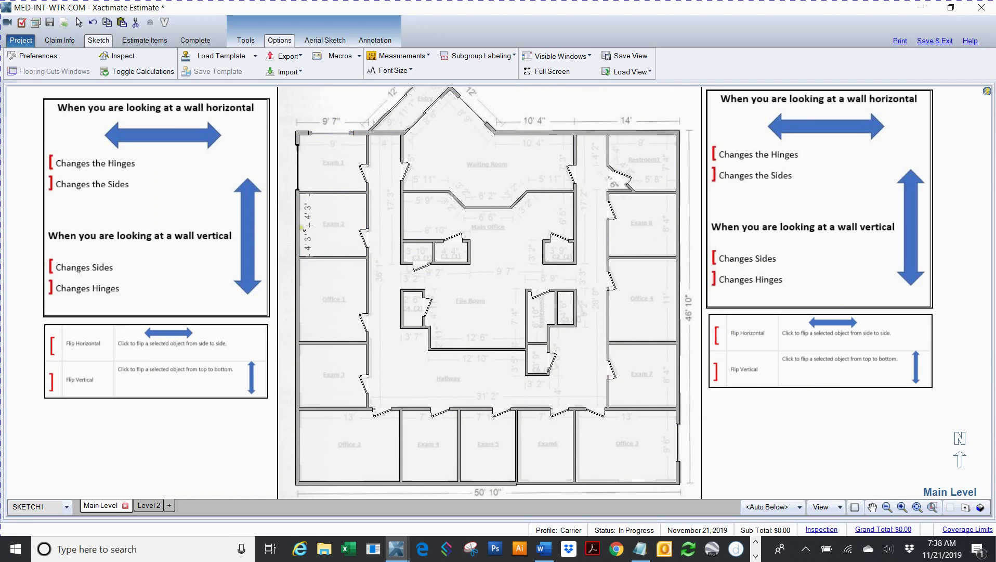
{"action": "left_click", "coordinate": [298, 253]}
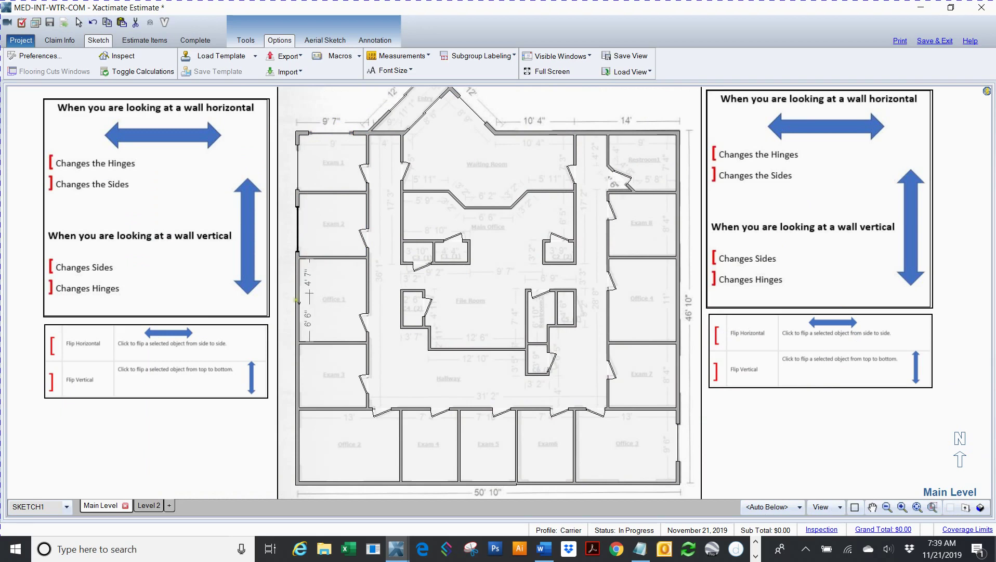
{"action": "left_click", "coordinate": [298, 326]}
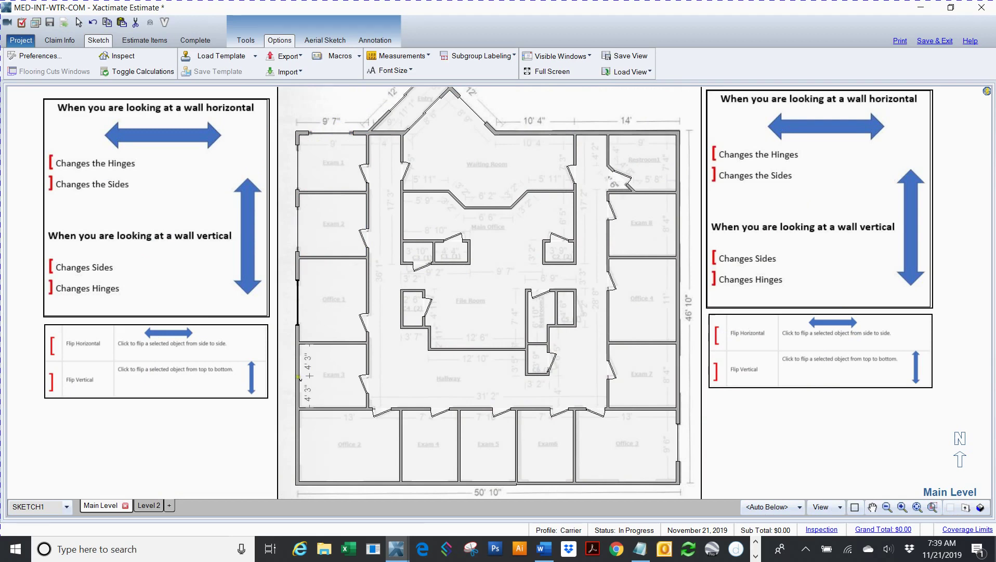
{"action": "left_click", "coordinate": [299, 409]}
{"action": "left_click", "coordinate": [298, 482]}
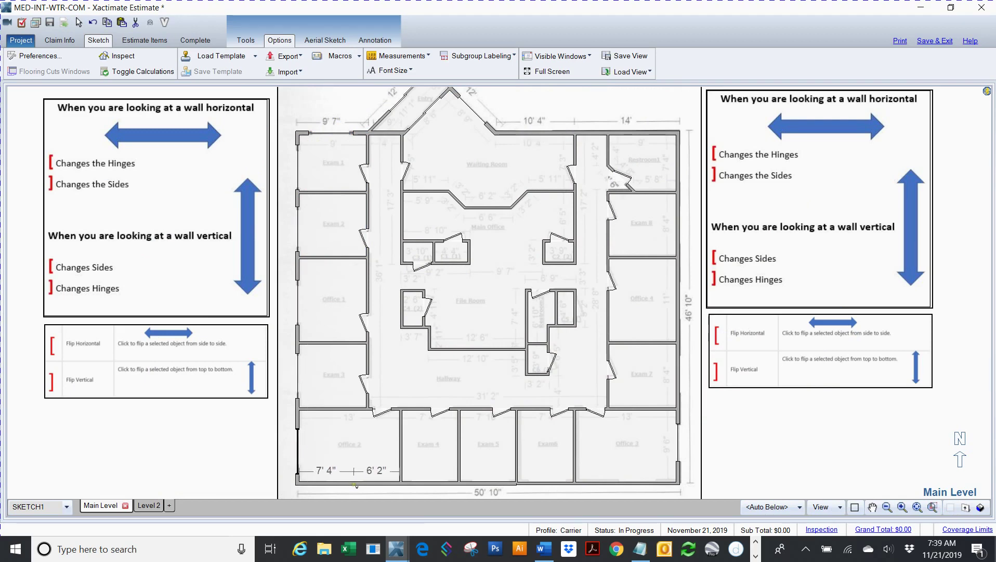
Place copies of the window in the south outer wall at Office 2, Exam 4, Exam 5, Exam 6 and Office 3.
{"action": "left_click", "coordinate": [376, 483]}
{"action": "left_click", "coordinate": [443, 487]}
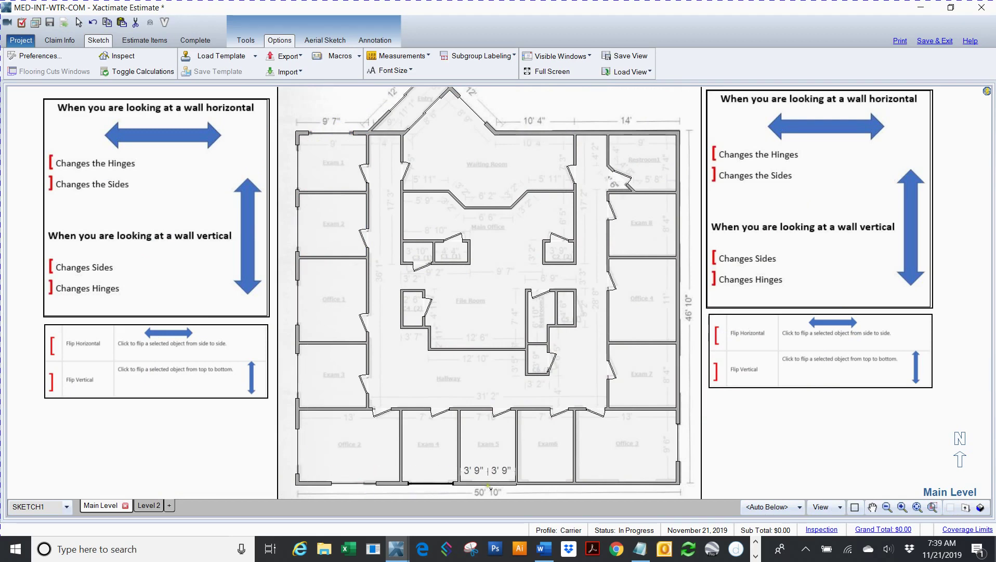
{"action": "left_click", "coordinate": [488, 487]}
{"action": "left_click", "coordinate": [546, 485]}
{"action": "left_click", "coordinate": [629, 485]}
Place window copies in the east outer wall at Exam 7, Office 4, Exam 8 and Restroom 1, and in the Waiting Room's north wall.
{"action": "left_click", "coordinate": [679, 445]}
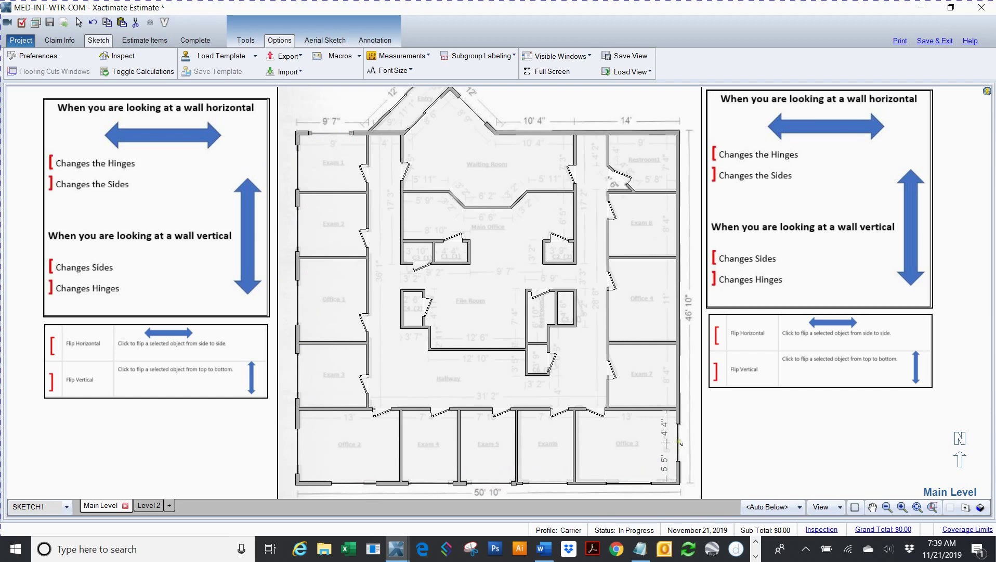
{"action": "left_click", "coordinate": [679, 374]}
{"action": "left_click", "coordinate": [679, 301]}
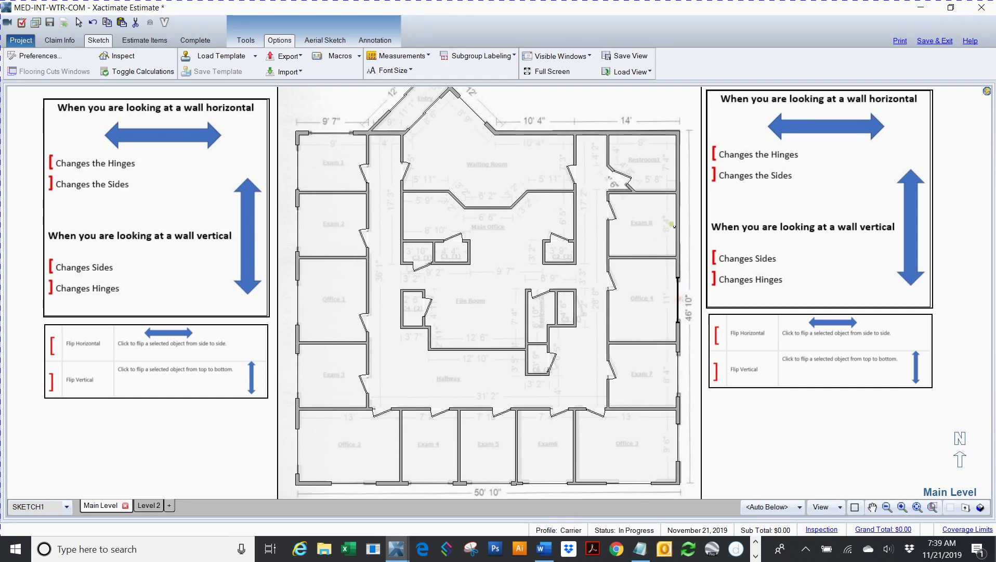
{"action": "left_click", "coordinate": [679, 227]}
{"action": "left_click", "coordinate": [679, 165]}
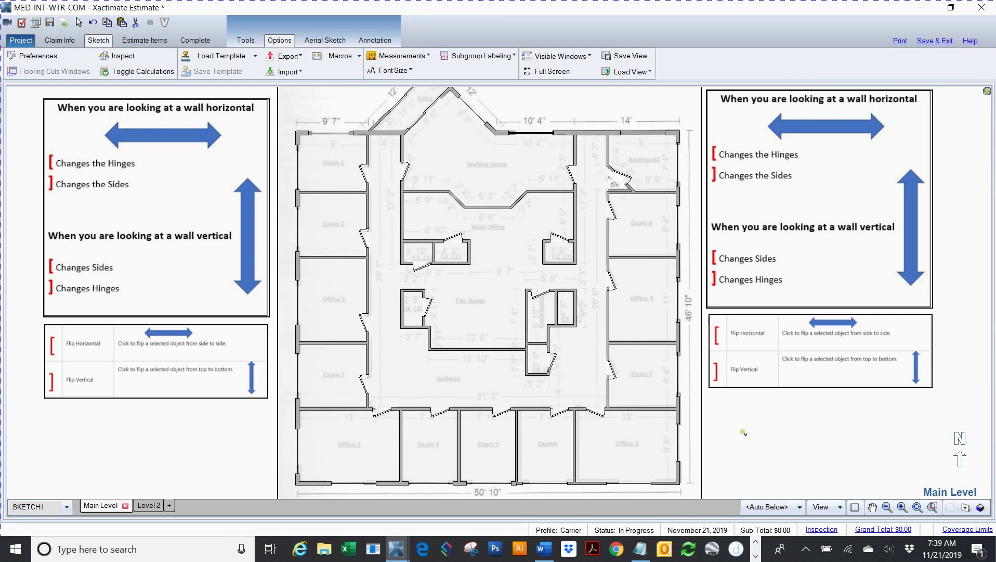
Inspect the new windows along the building's outer walls in 3D, then return to the floor plan.
{"action": "key", "text": "F9"}
{"action": "left_click_drag", "start_coordinate": [725, 447], "coordinate": [554, 229]}
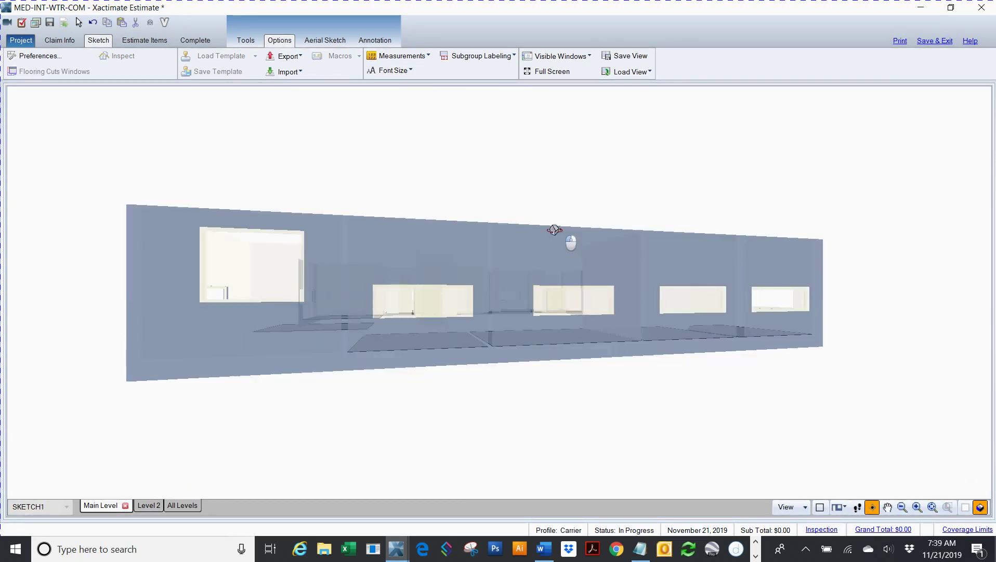
{"action": "left_click_drag", "start_coordinate": [554, 229], "coordinate": [579, 242]}
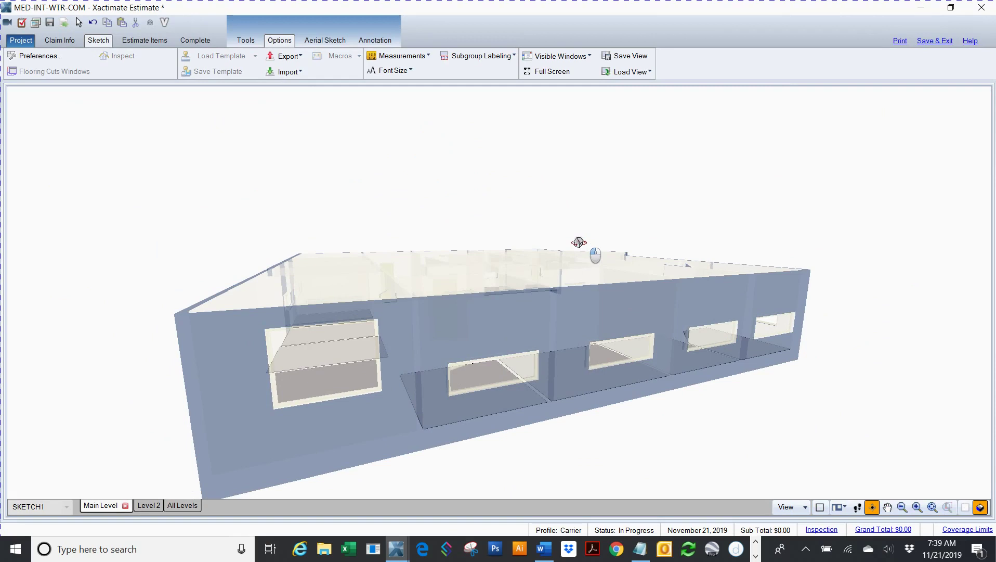
{"action": "left_click_drag", "start_coordinate": [578, 243], "coordinate": [448, 374]}
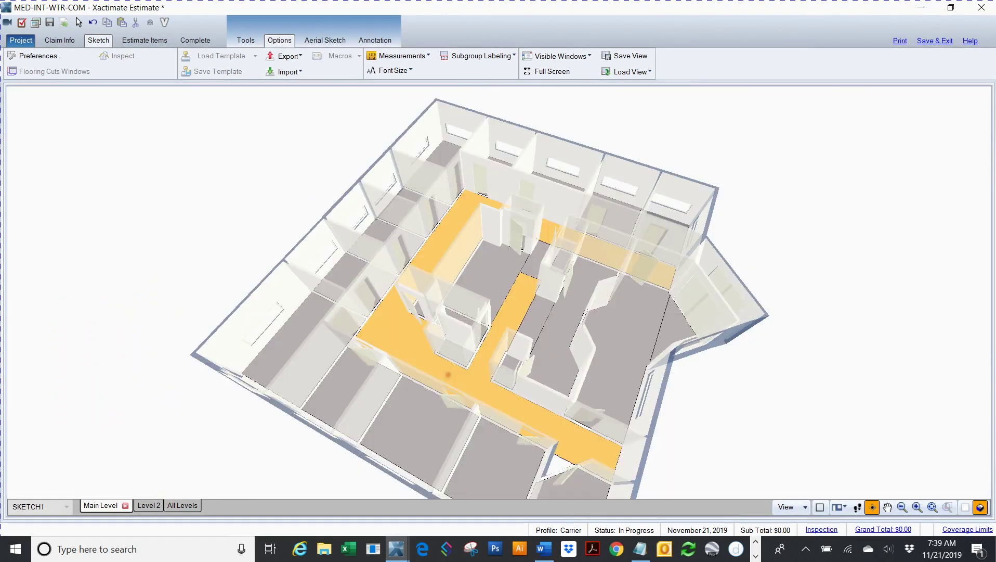
{"action": "key", "text": "Escape"}
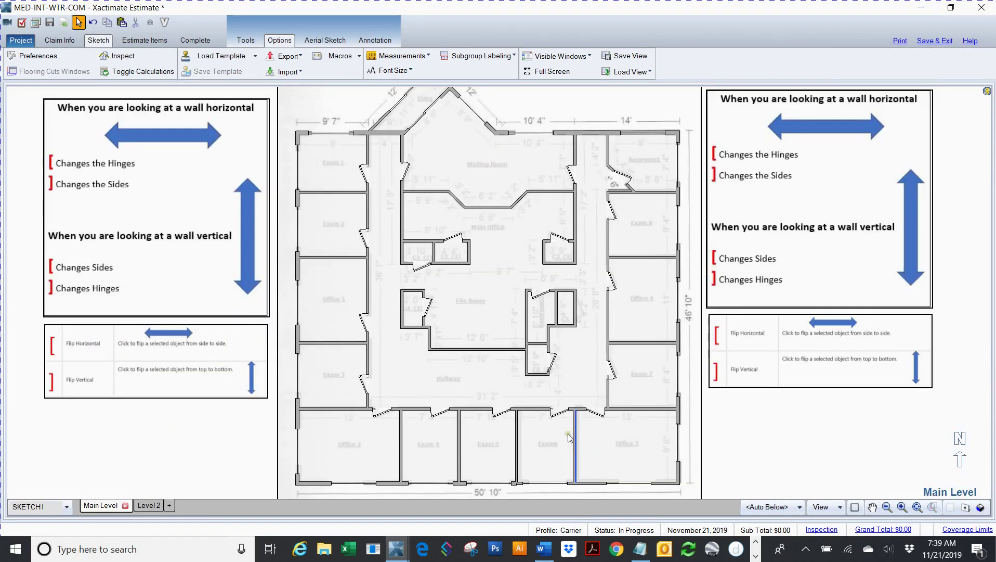